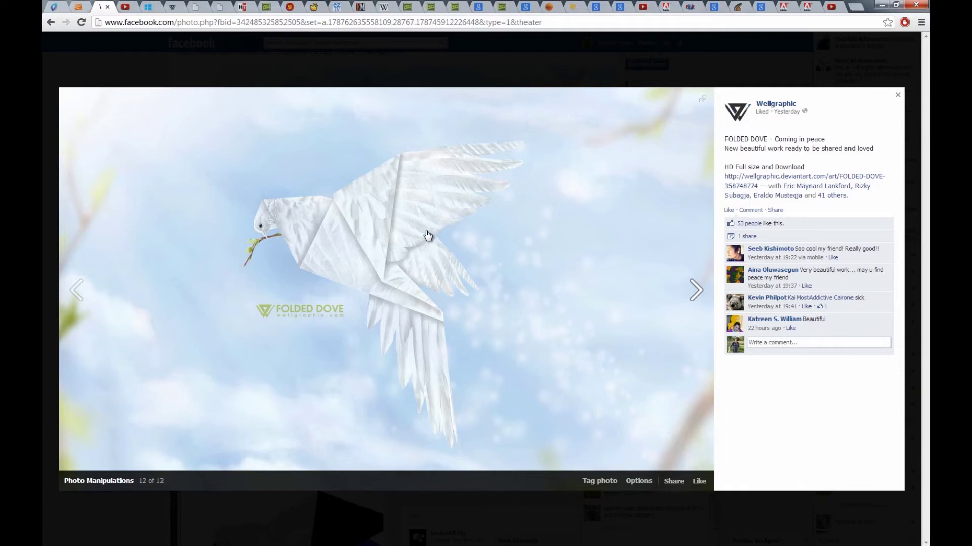
Step: Switch to Photoshop, bring the dove photo into the origami bird document, rotate it to -39.47° and place its head over the paper head
left_click(881, 5)
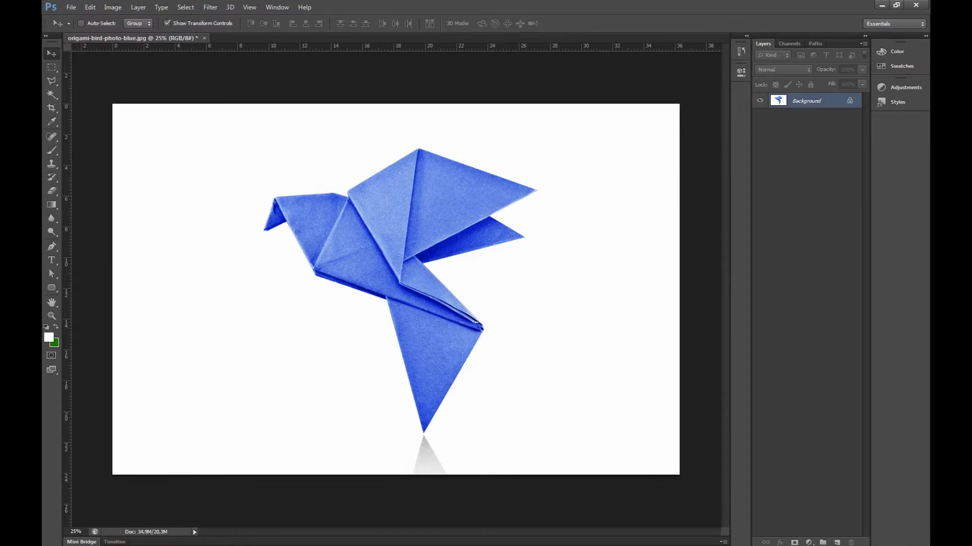
left_click_drag(799, 103, 407, 208)
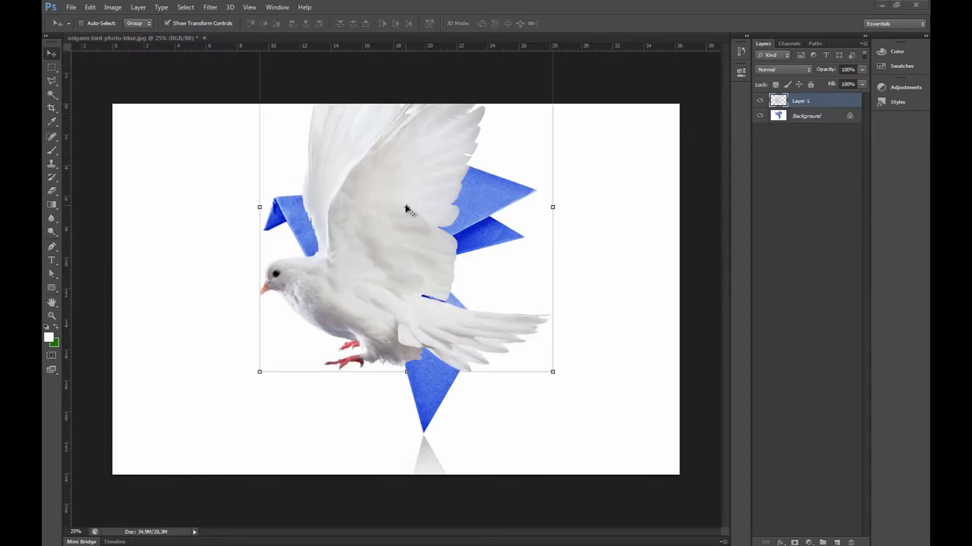
left_click_drag(425, 286, 396, 211)
left_click_drag(533, 204, 531, 96)
left_click_drag(458, 215, 410, 185)
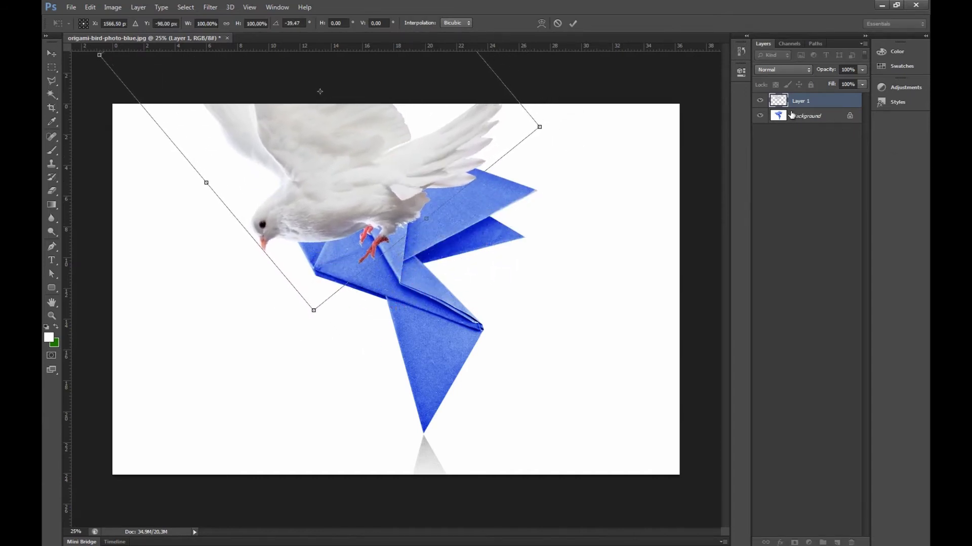
left_click(573, 21)
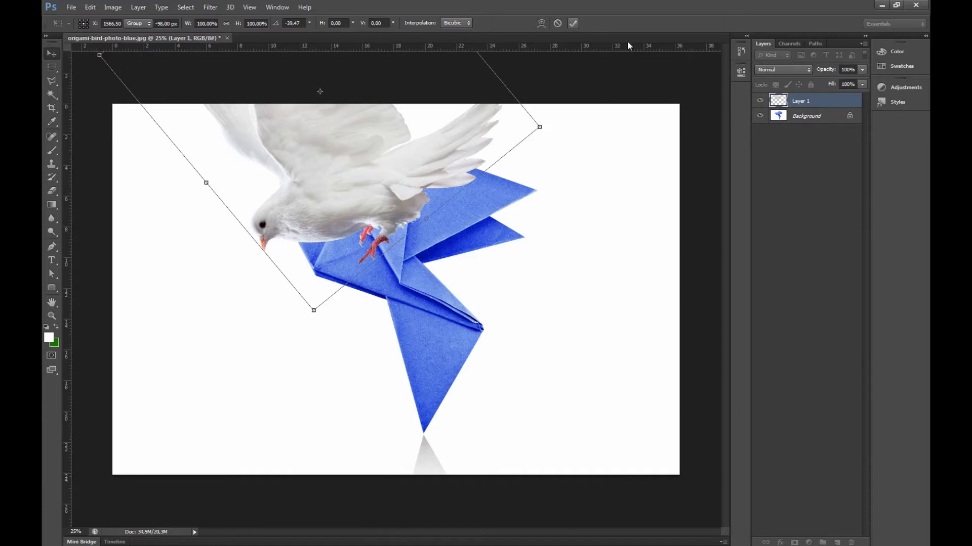
Step: Hide the dove layer and outline the area in front of the neck fold, including the paper head, with the Polygonal Lasso on Background
left_click(759, 102)
left_click(777, 116)
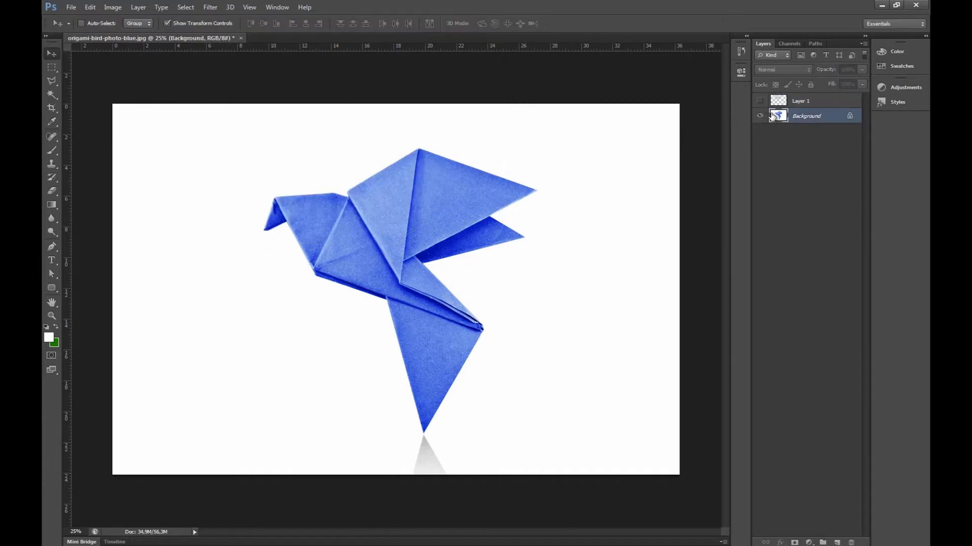
left_click(50, 81)
left_click(274, 197)
left_click(316, 278)
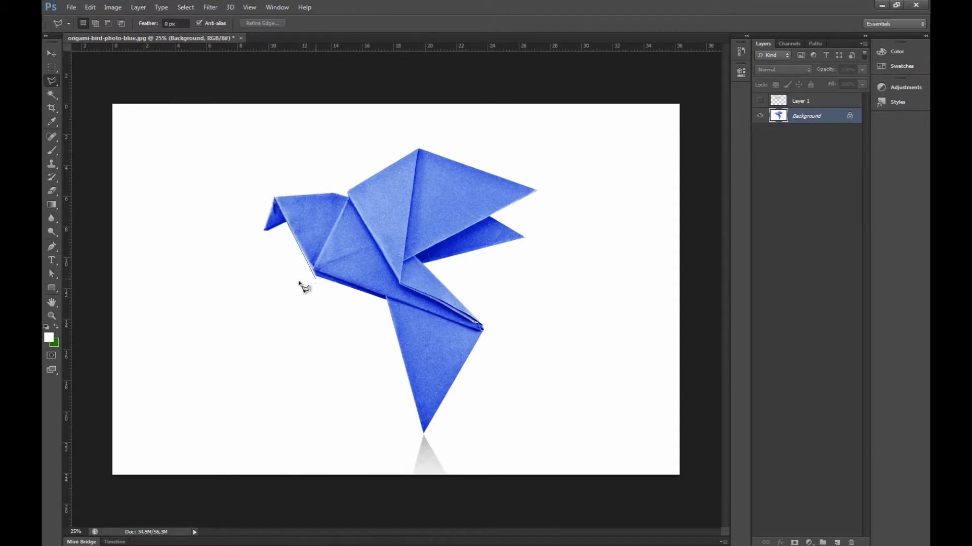
left_click(148, 339)
left_click(180, 218)
left_click(276, 199)
Step: Create a group above Layer 1 masked to the head selection, and place the visible dove layer inside it
left_click(794, 104)
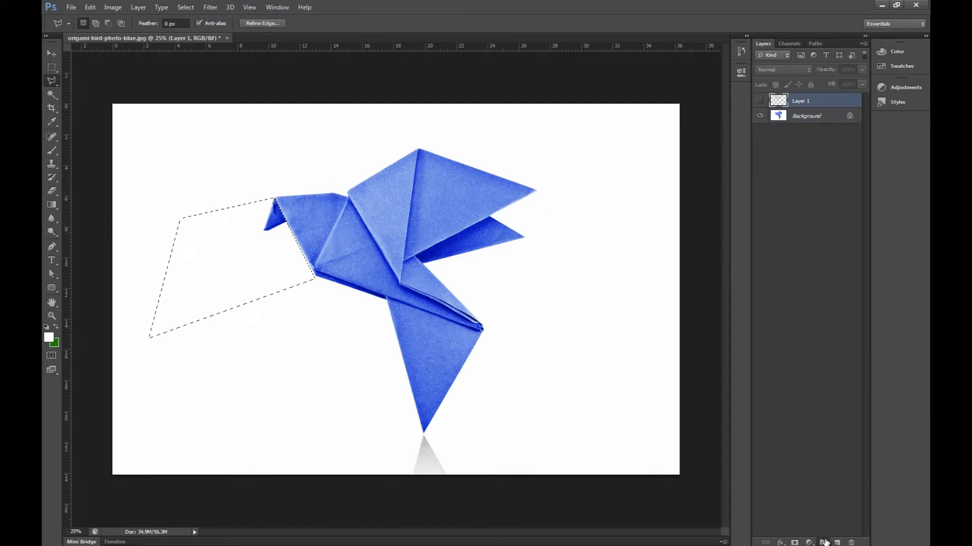
left_click(823, 542)
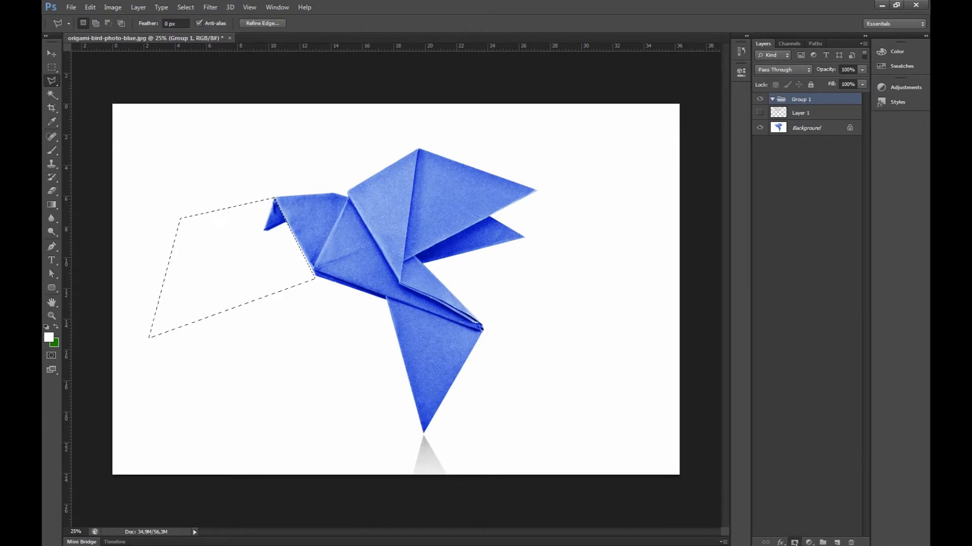
left_click(795, 542)
left_click(798, 120)
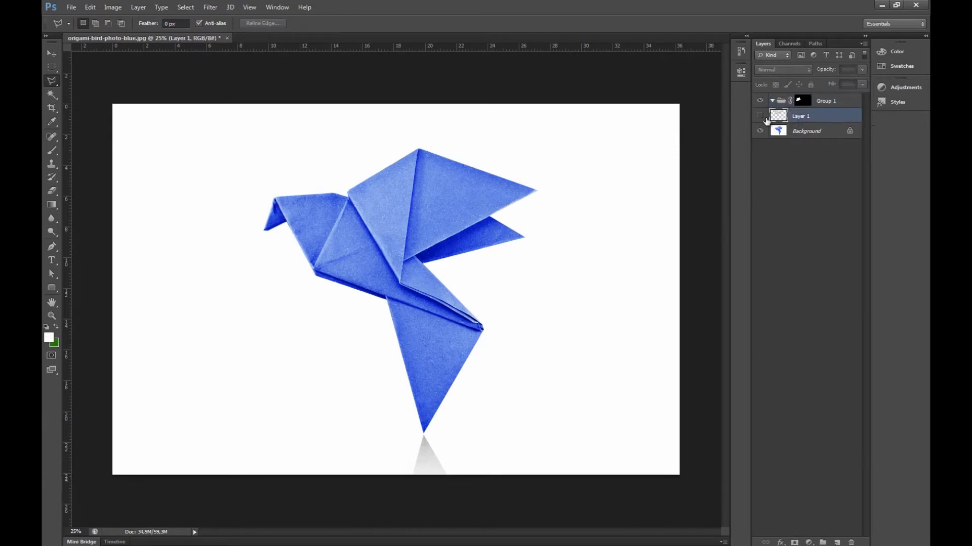
left_click(760, 116)
left_click_drag(792, 120, 784, 101)
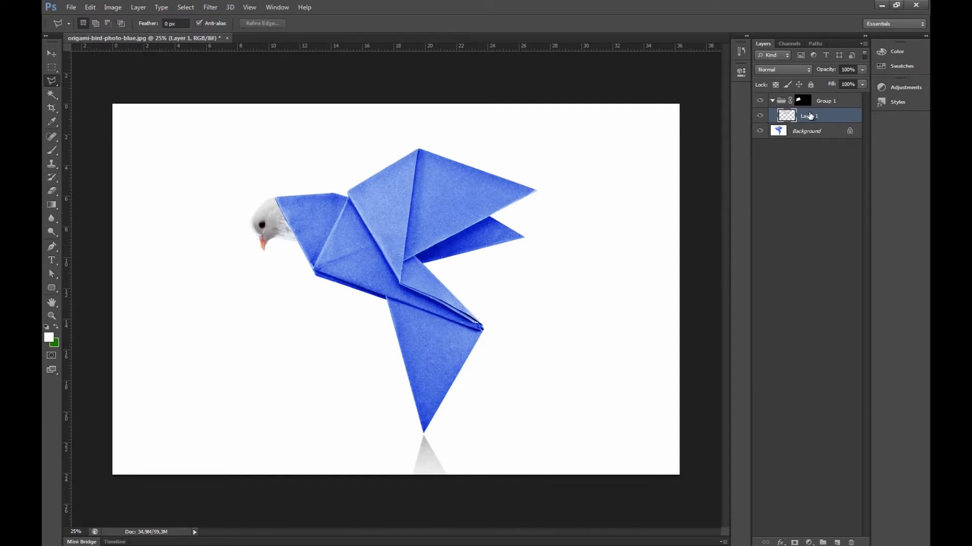
Step: Adjust the dove head's position inside its masked group so it lines up with the folded neck edge
left_click(823, 106)
left_click(52, 52)
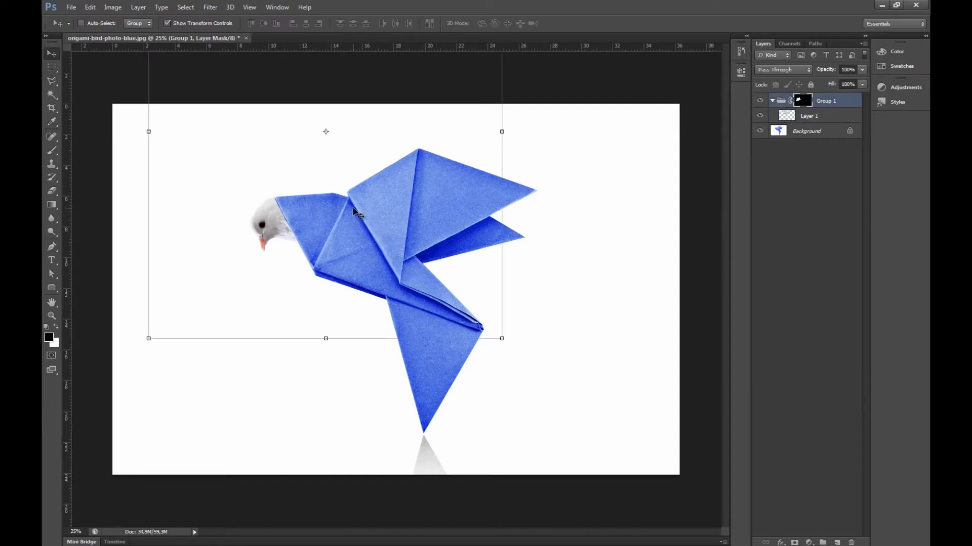
left_click_drag(355, 211, 341, 236)
left_click(807, 112)
key("shift+Up")
key("shift+Up")
key("shift+Up")
key("shift+Right")
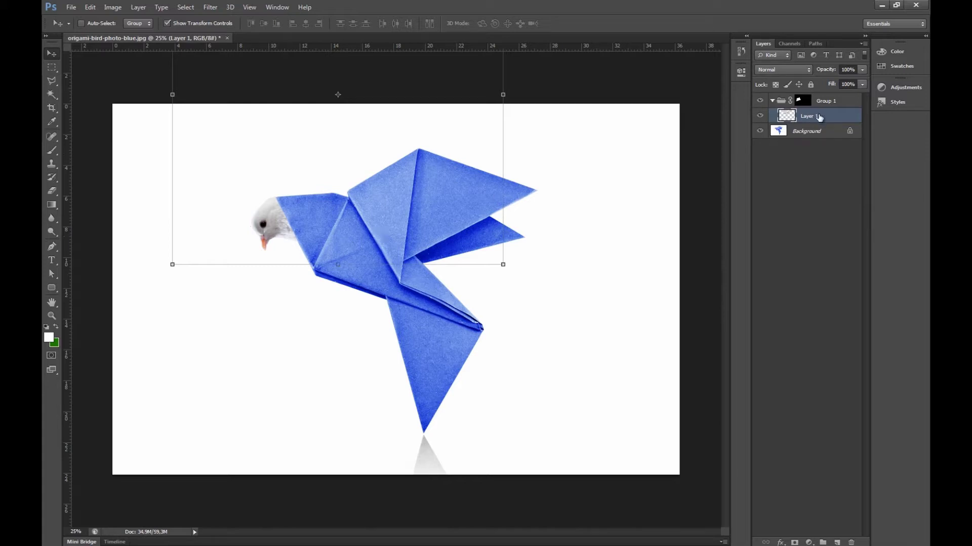
Step: Outline the paper neck section with the Polygonal Lasso and create a group above Background masked to that selection
left_click(806, 133)
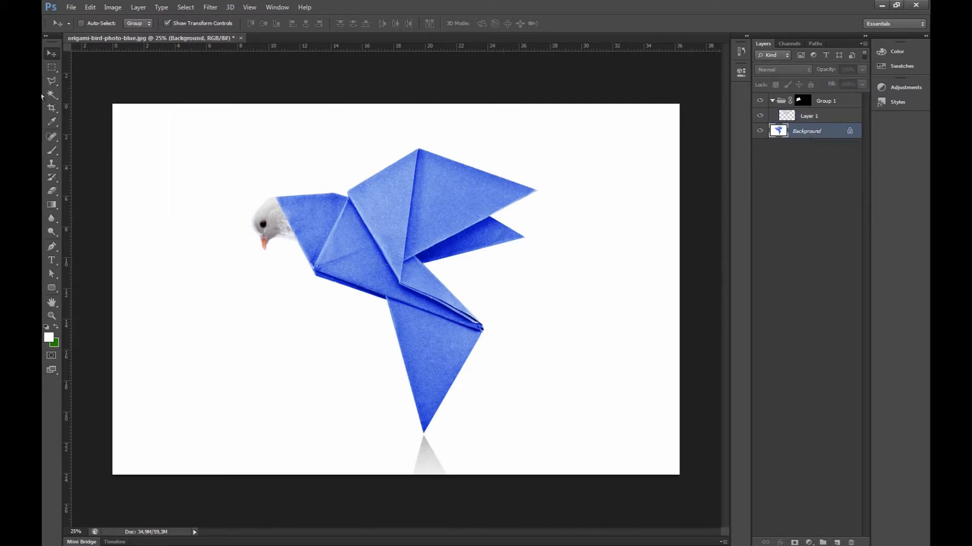
left_click(52, 80)
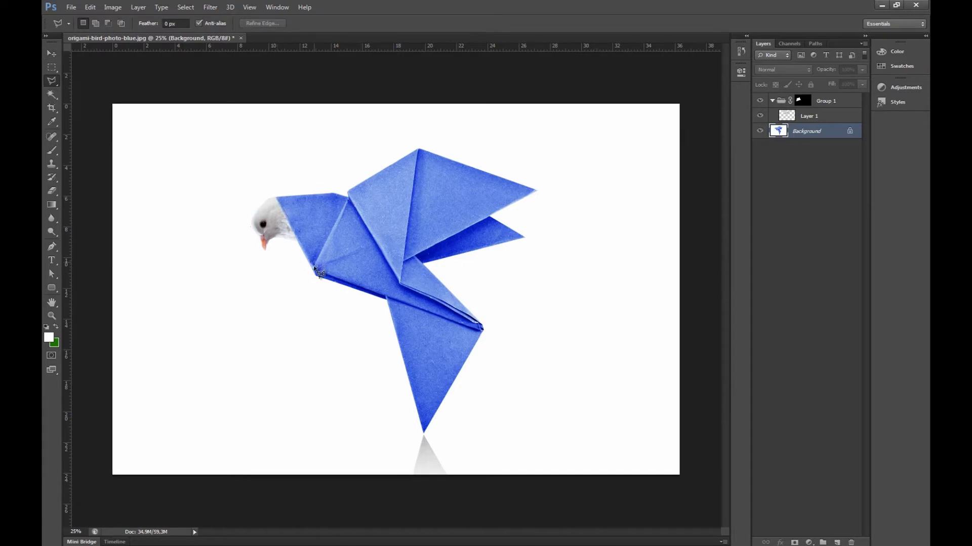
left_click(332, 194)
left_click(277, 198)
left_click(823, 543)
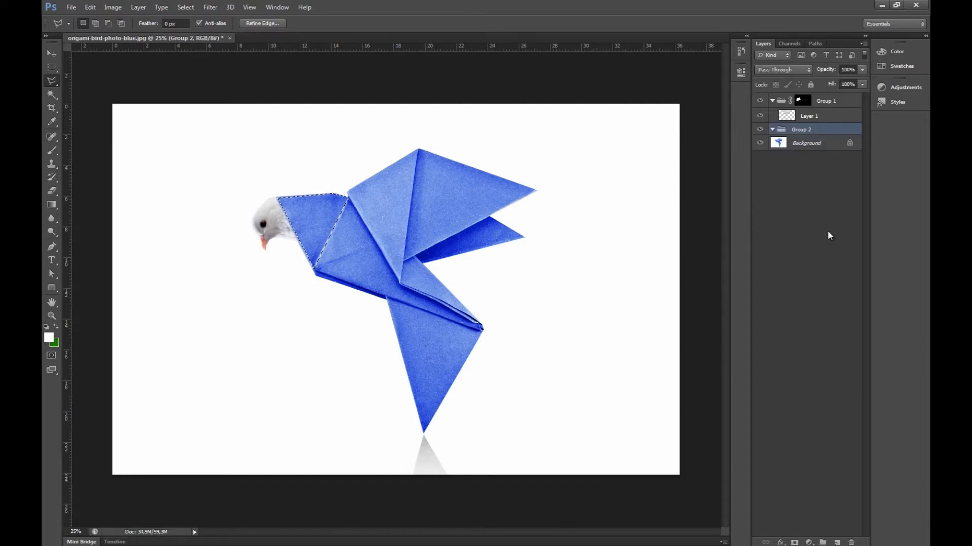
left_click(795, 543)
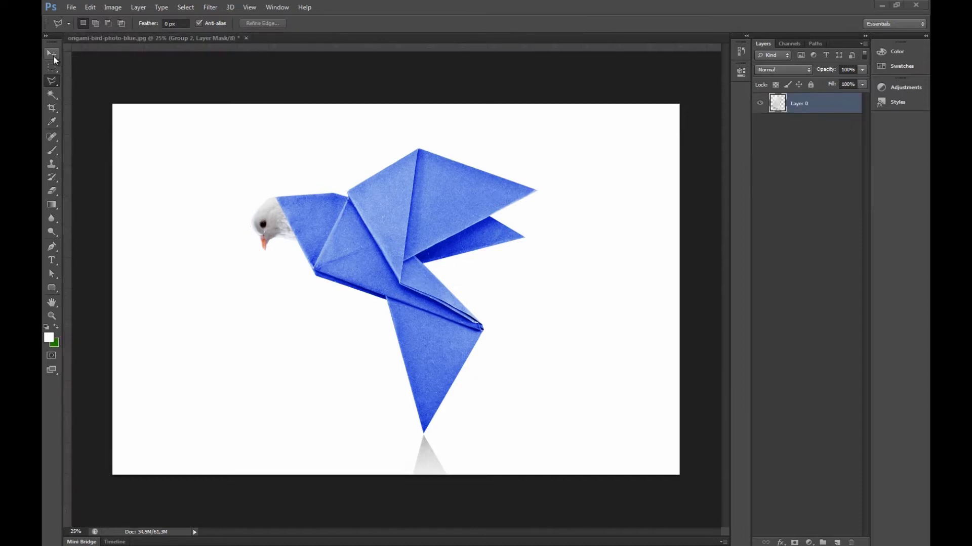
Step: Bring the second dove image into Group 2, scale it to about 156.8% and position its white plumage over the neck section
left_click(54, 56)
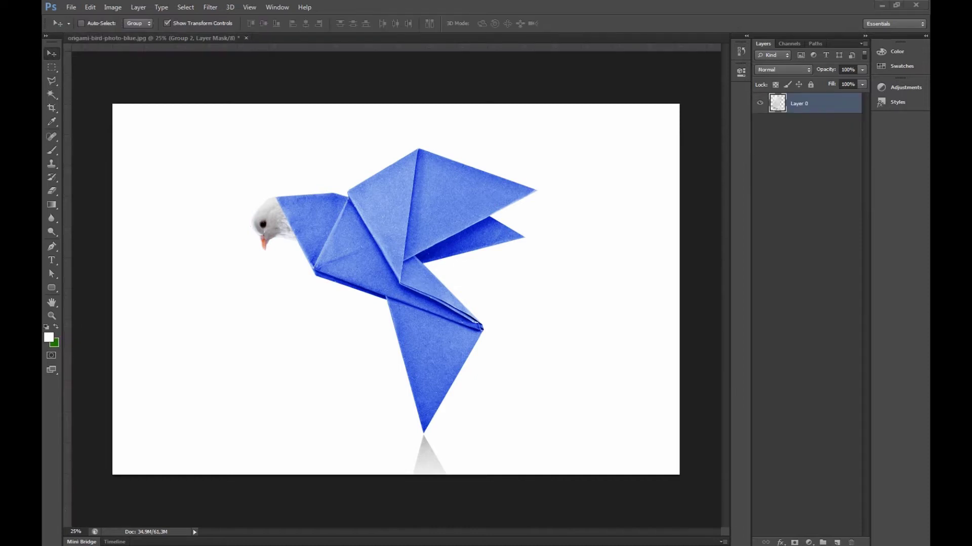
left_click_drag(332, 224, 397, 242)
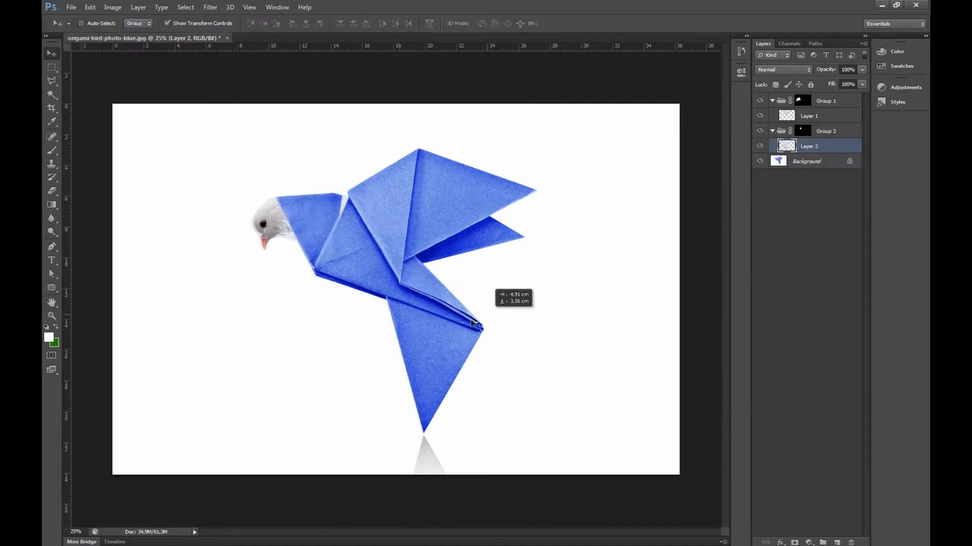
left_click_drag(539, 333, 684, 492)
left_click_drag(462, 324, 448, 217)
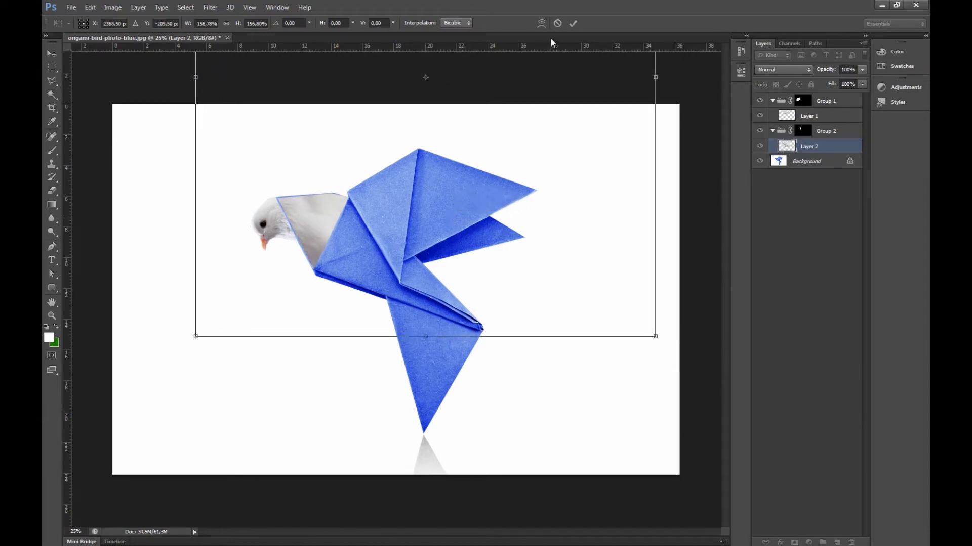
left_click(572, 24)
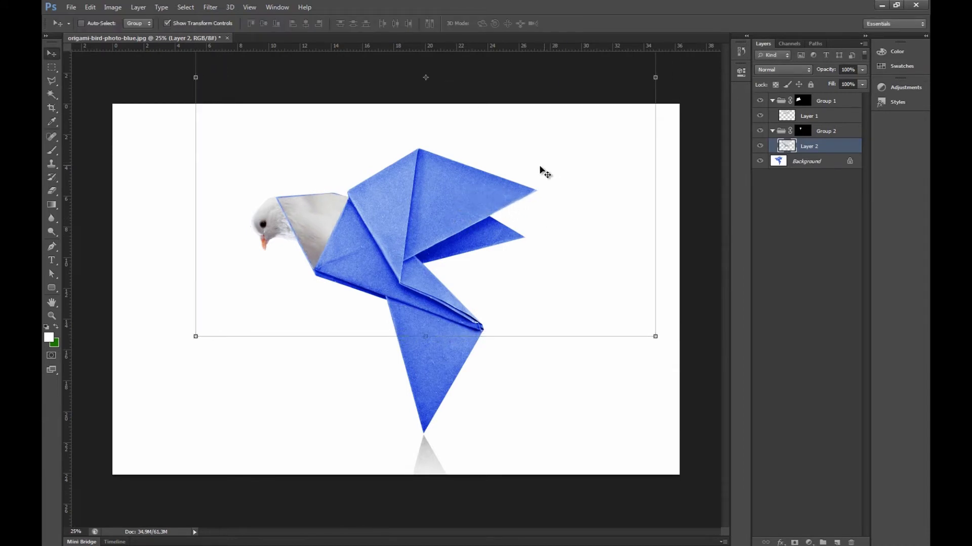
Step: Shift Group 2 together with its mask slightly so it covers the blue edge around the neck section
left_click(807, 162)
left_click(810, 132)
left_click_drag(326, 215, 326, 214)
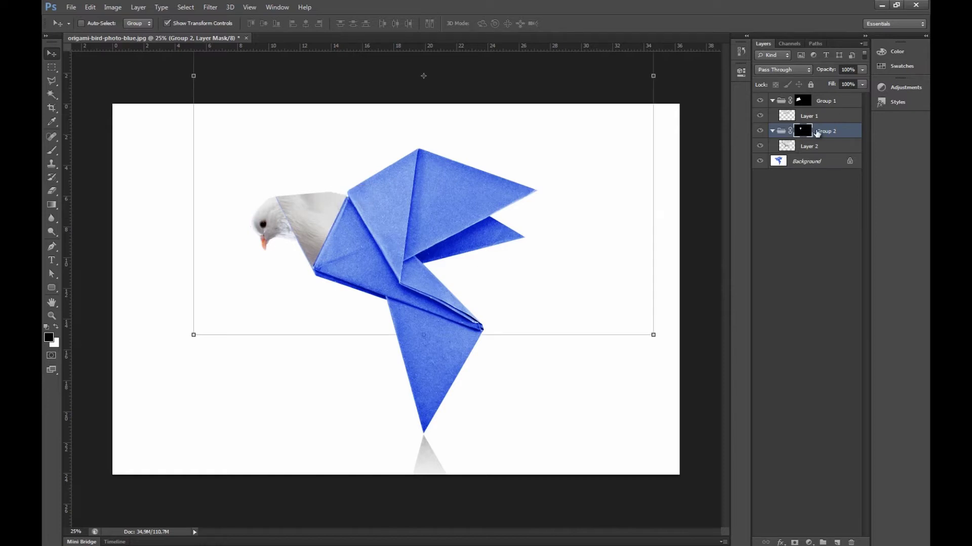
Step: Enlarge Layer 2 further and reposition its feather texture inside the neck mask
left_click(787, 116)
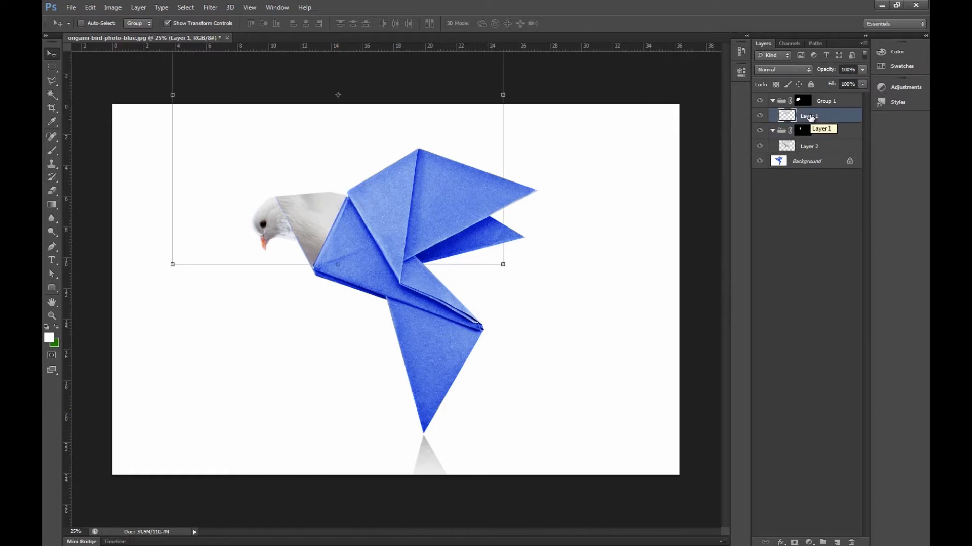
left_click(810, 146)
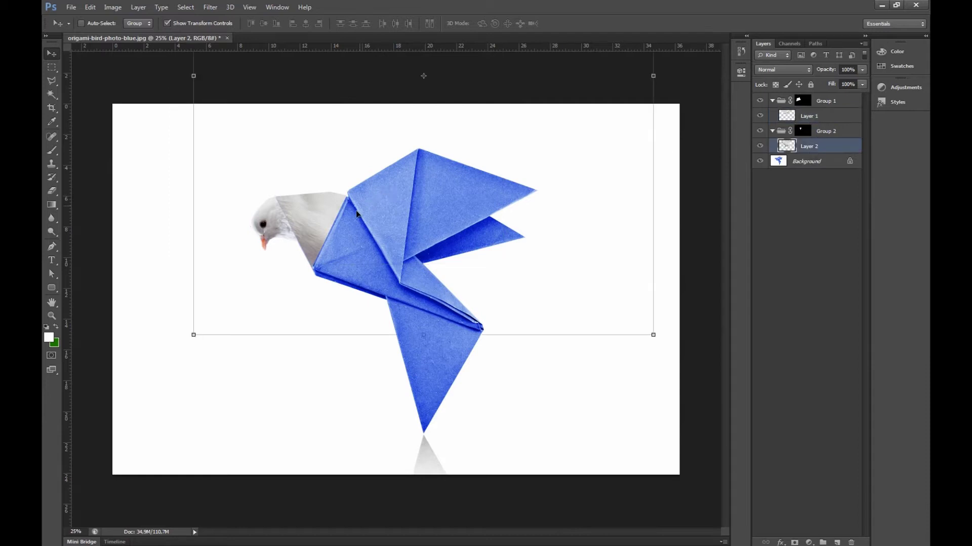
left_click_drag(640, 342, 711, 408)
left_click_drag(563, 336, 577, 319)
left_click(572, 23)
Step: Outline the paper bird's body and belly section with the Polygonal Lasso and create a group above Background masked to that selection
left_click(823, 160)
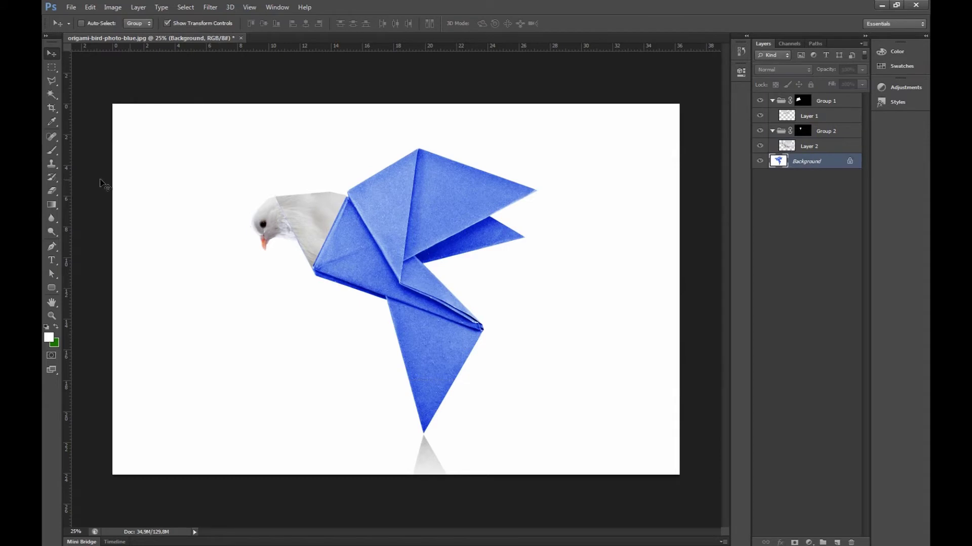
left_click(53, 79)
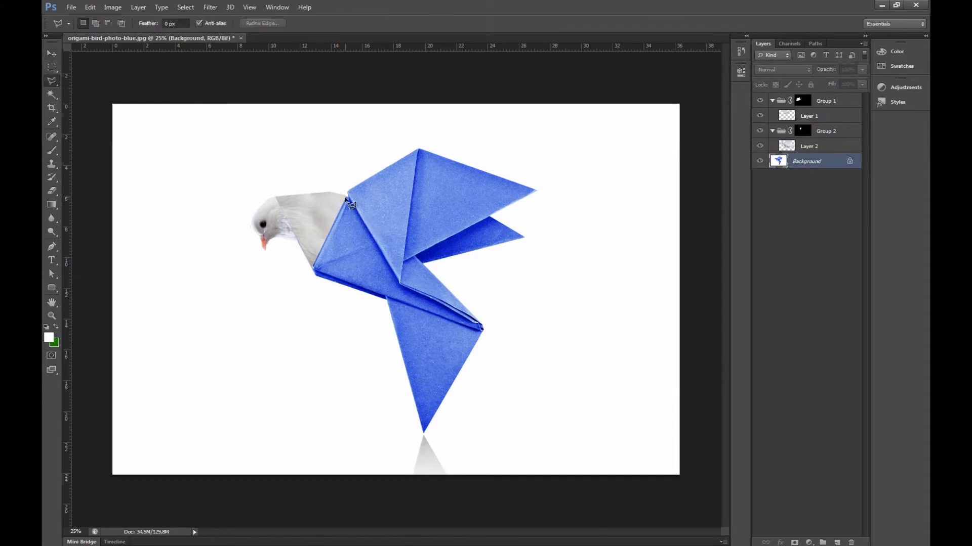
left_click(406, 289)
left_click(482, 329)
left_click(314, 272)
left_click(348, 198)
left_click(823, 542)
left_click(795, 541)
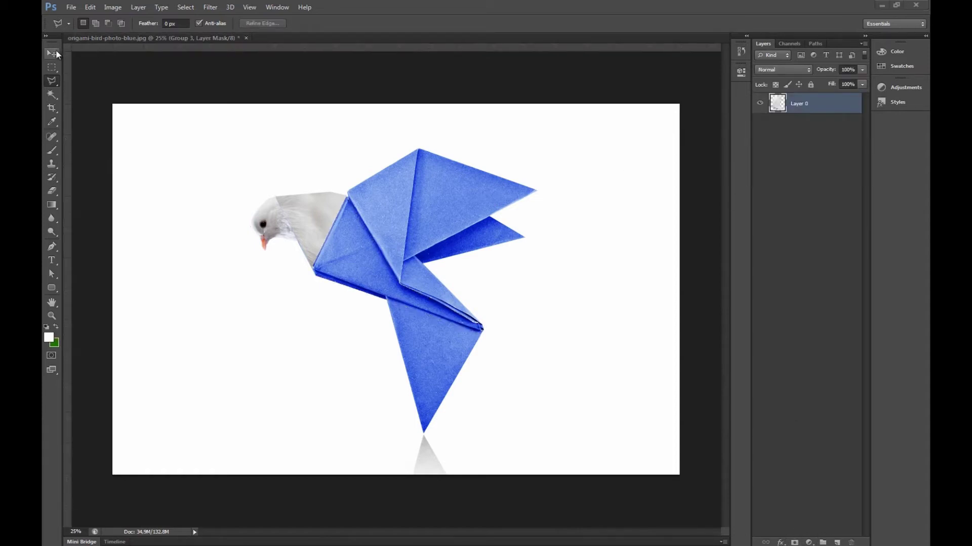
Step: Copy Layer 2 into Group 3 and reposition the copy so its feathers cover the body section
left_click(55, 53)
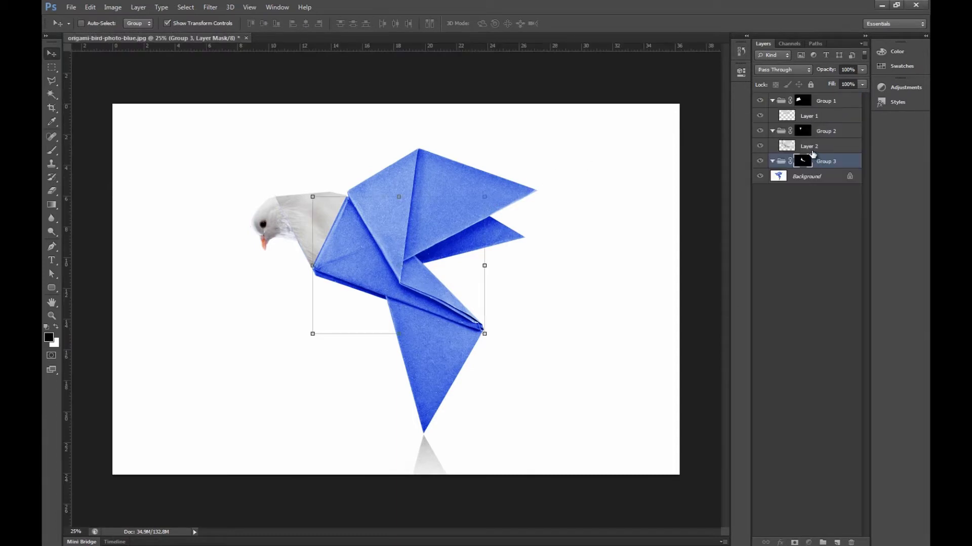
left_click(813, 147)
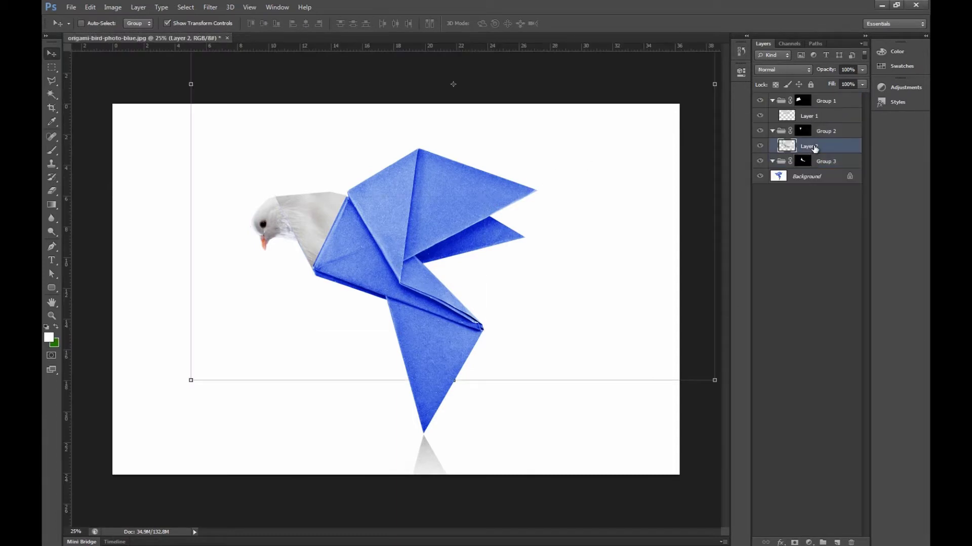
left_click_drag(814, 147, 824, 178)
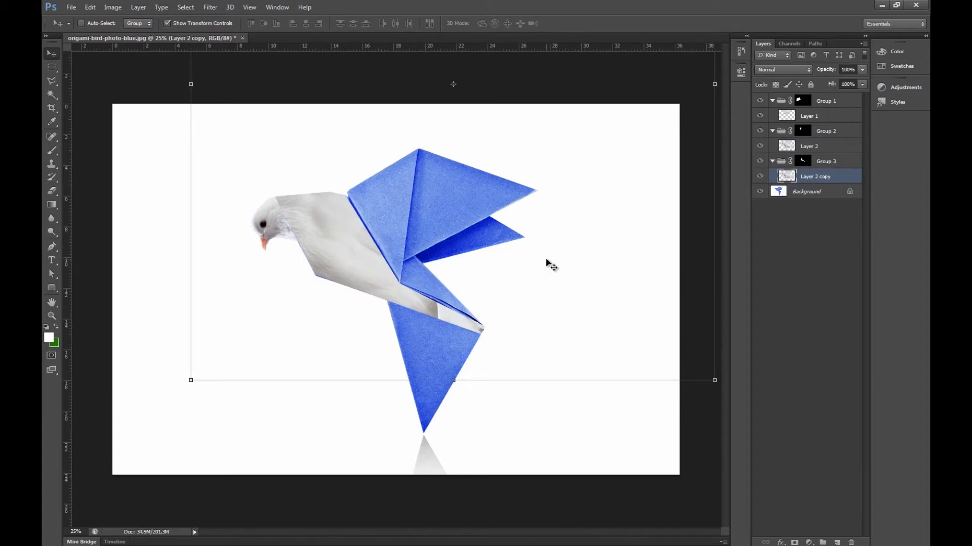
mouse_move(405, 282)
left_mouse_down()
mouse_move(423, 275)
mouse_move(413, 271)
left_mouse_up()
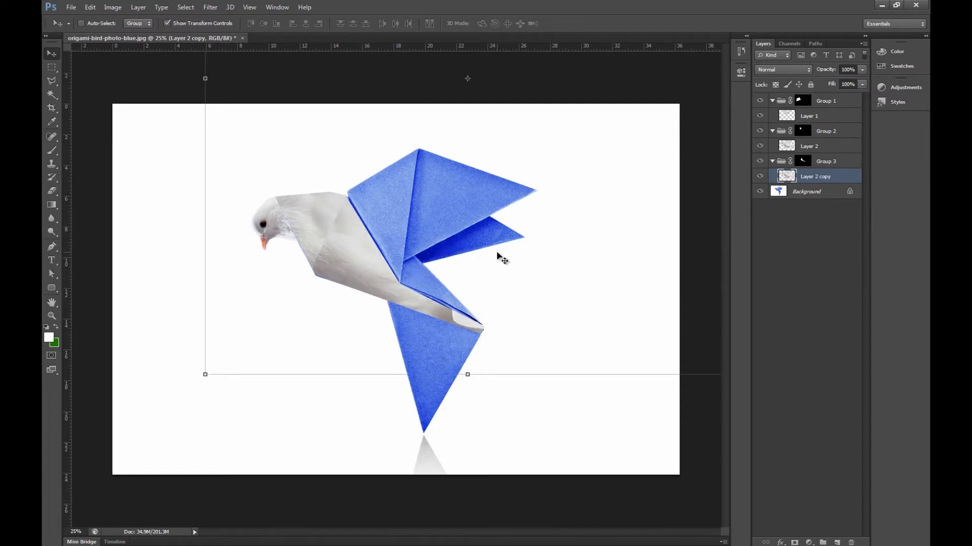
mouse_move(437, 292)
left_mouse_down()
mouse_move(468, 294)
mouse_move(428, 276)
mouse_move(469, 320)
mouse_move(439, 310)
left_mouse_up()
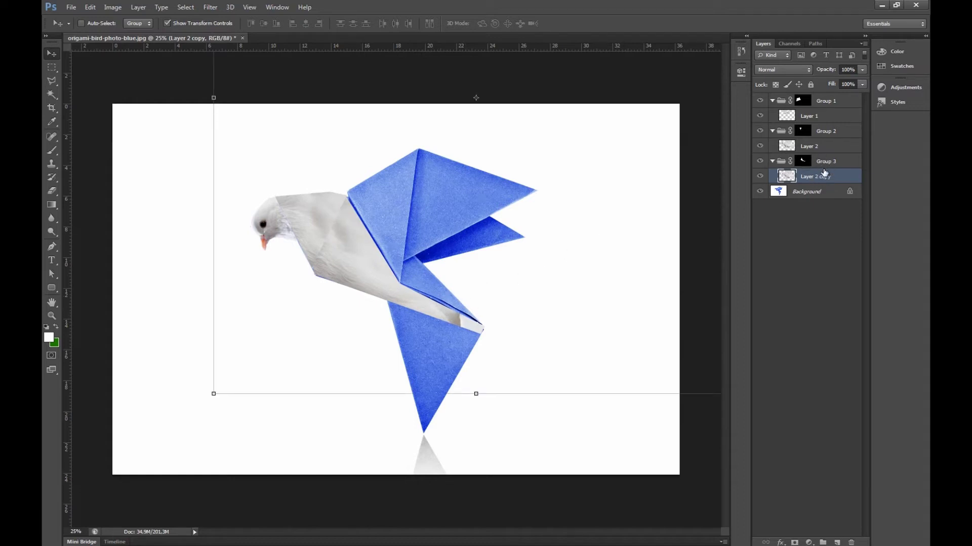
Step: Outline the front fold of the raised wing with the Polygonal Lasso and create a group above Background masked to that selection
left_click(816, 195)
left_click(51, 81)
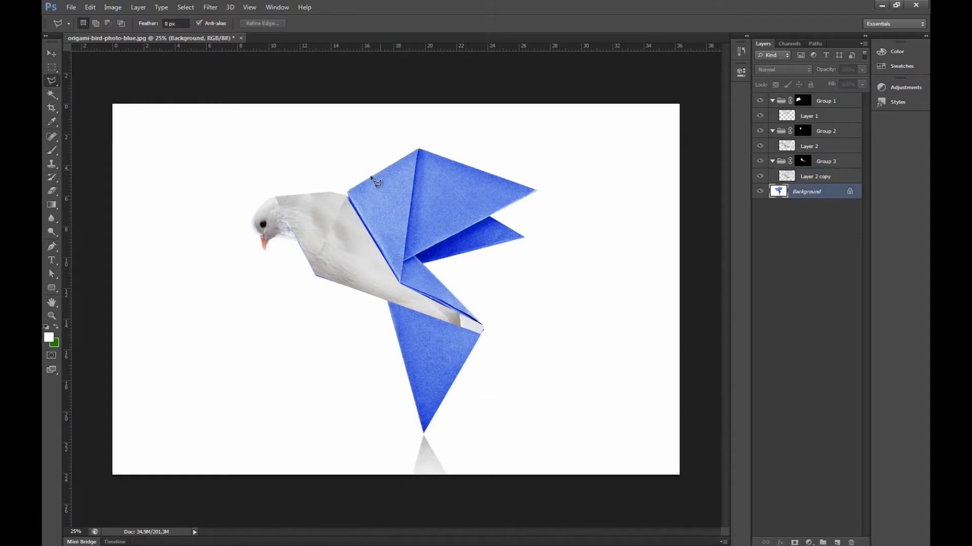
left_click(344, 194)
left_click(401, 284)
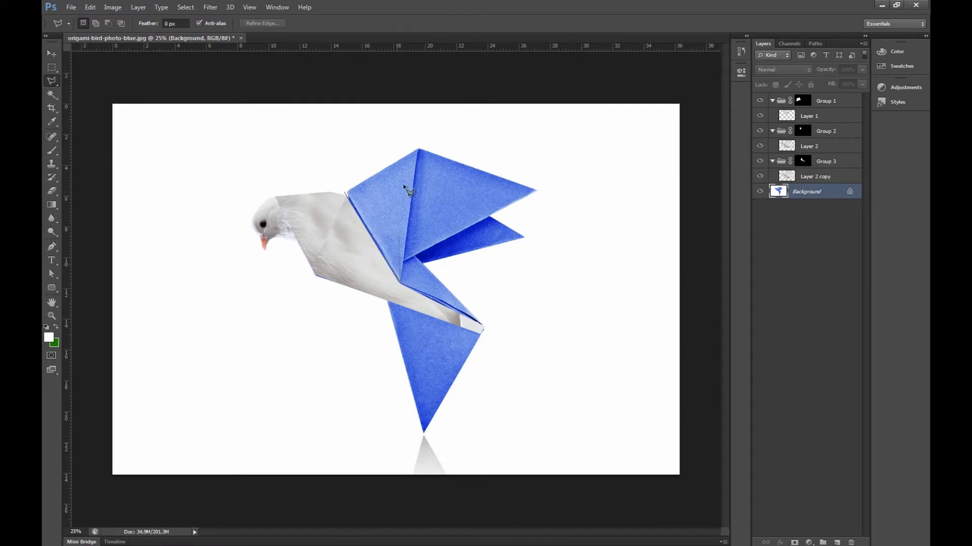
left_click(419, 148)
left_click(345, 194)
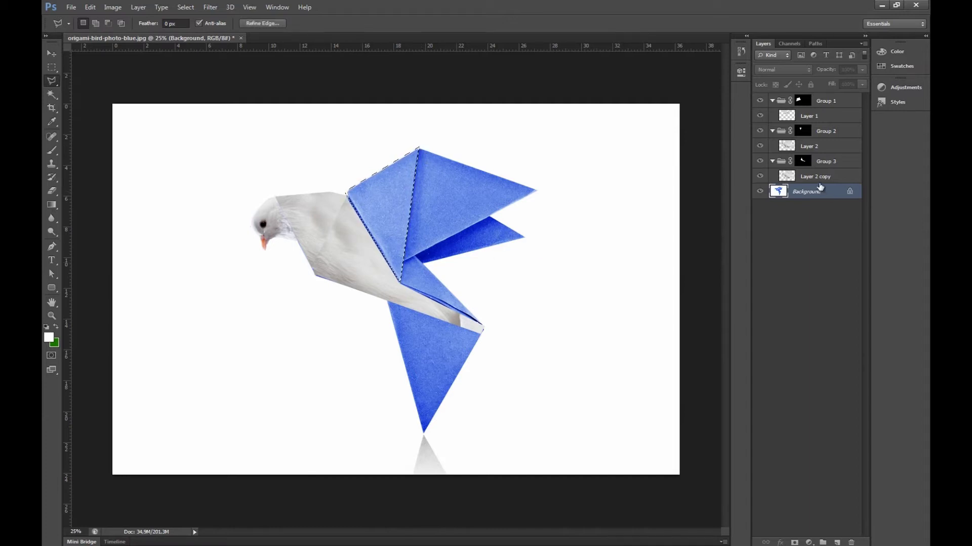
left_click(823, 542)
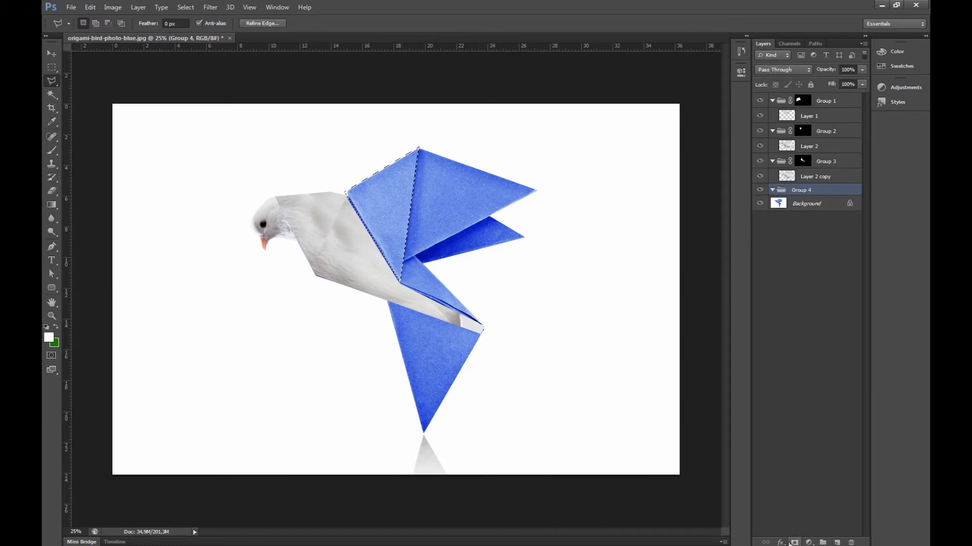
left_click(793, 543)
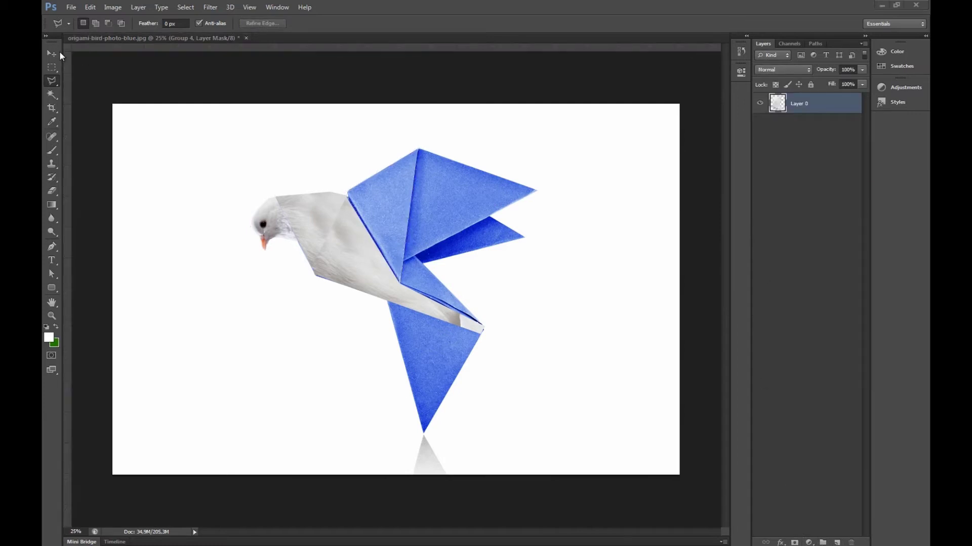
Step: Place the dove image in Group 4 with feathers filling the front wing fold, and shift the masked group over the blue edge
left_click(59, 52)
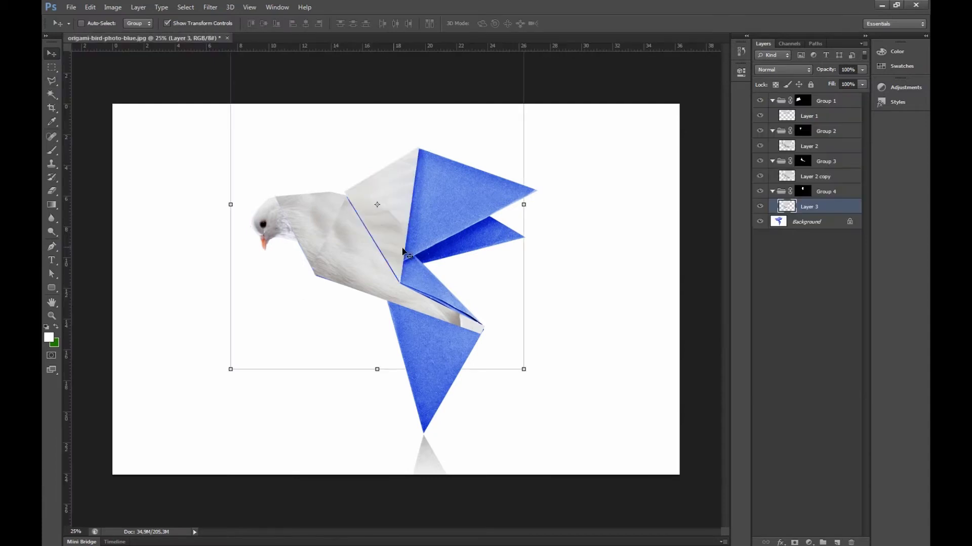
left_click_drag(432, 239, 458, 250)
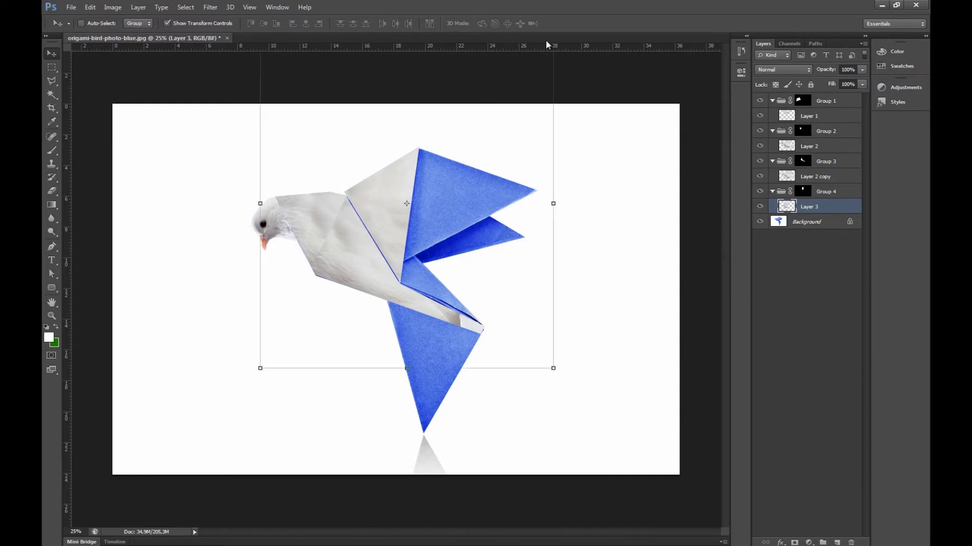
left_click(818, 223)
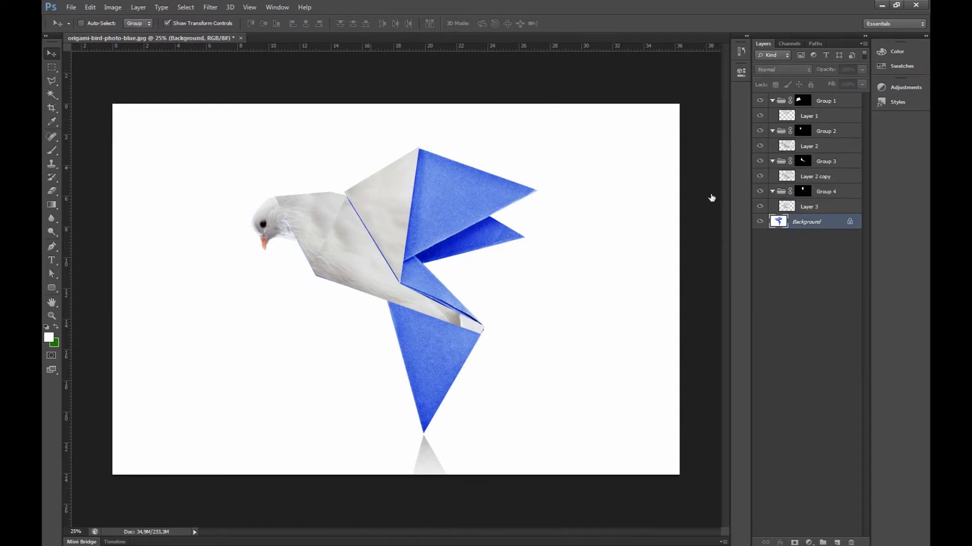
left_click(802, 191)
left_click_drag(401, 198, 398, 199)
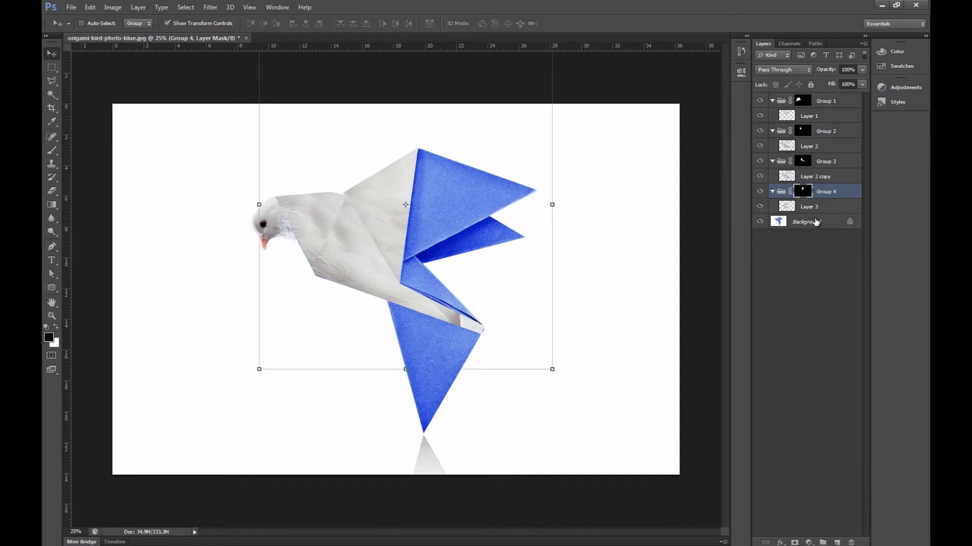
Step: Outline the narrow fold between the wing and the body's rear tip and create a group above Background masked to it
left_click(806, 222)
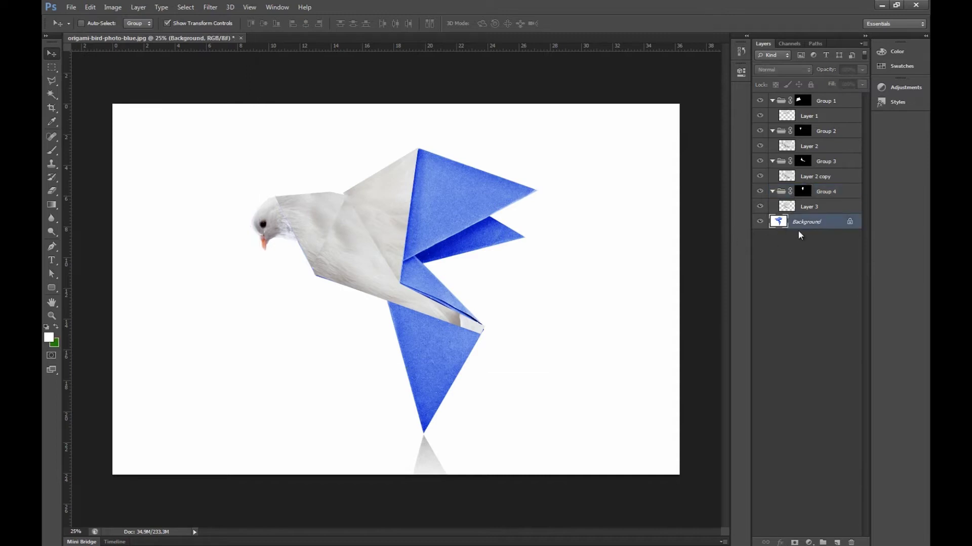
left_click(53, 80)
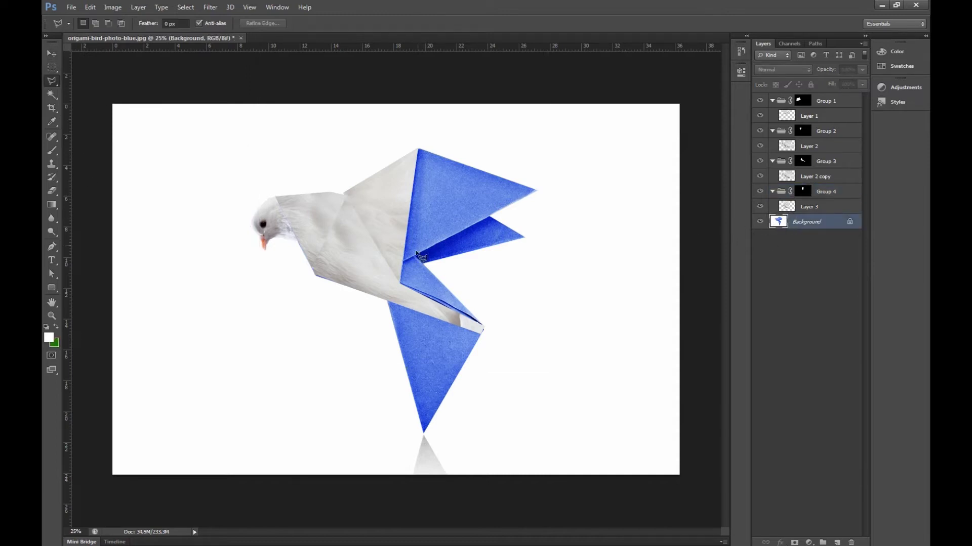
left_click(413, 257)
left_click(414, 256)
left_click(822, 543)
left_click(795, 543)
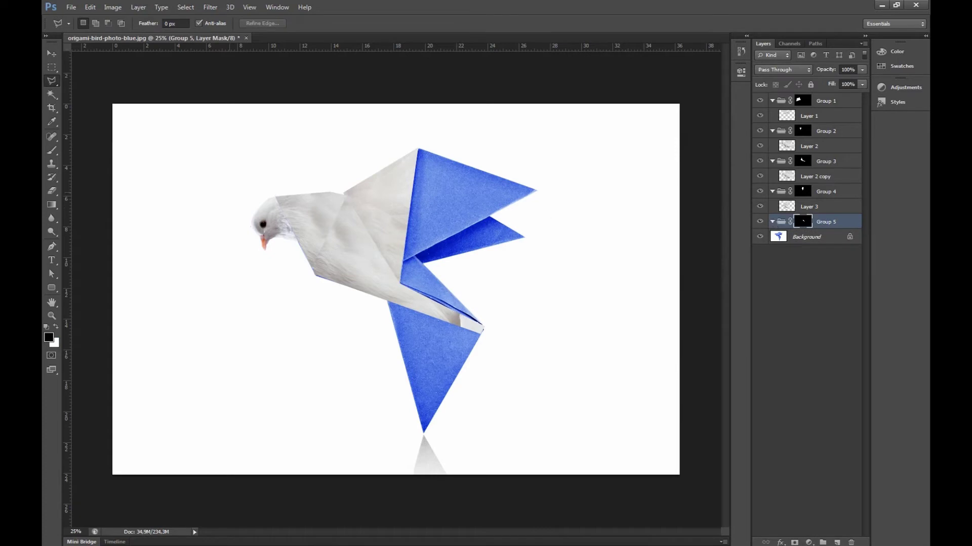
Step: Copy Layer 3 into Group 5 and reposition the copy so its feathers fill the narrow rear fold
left_click(814, 207)
left_click_drag(813, 207, 822, 234)
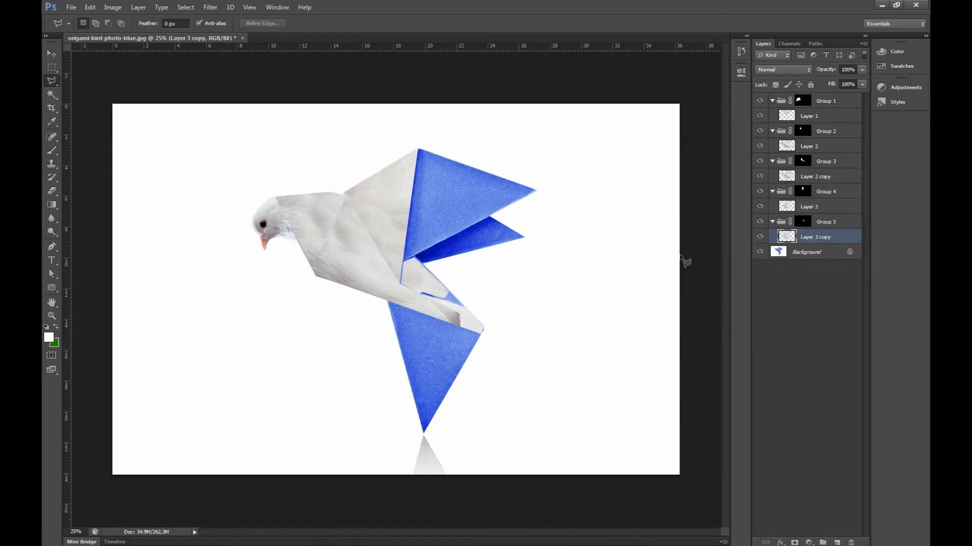
left_click(52, 54)
left_click_drag(534, 283, 596, 278)
Step: Nudge Group 5 together with its mask slightly so it meets the adjoining body section
left_click(819, 221)
key("Right")
key("Right")
key("Right")
key("Right")
key("Right")
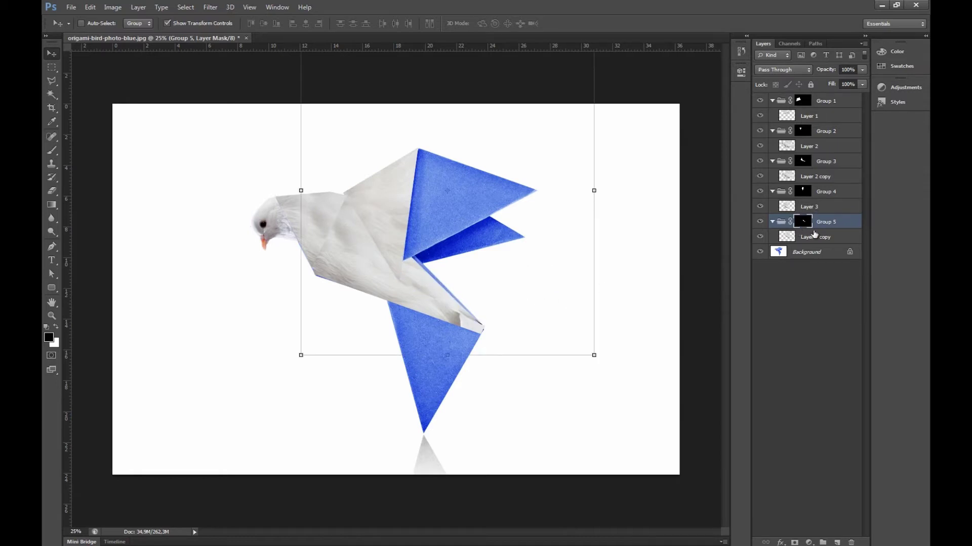
Step: Paste the spread-wing dove image above Background, rotate it about 48.6°, and position its wing over the large blue wing section
left_click(817, 252)
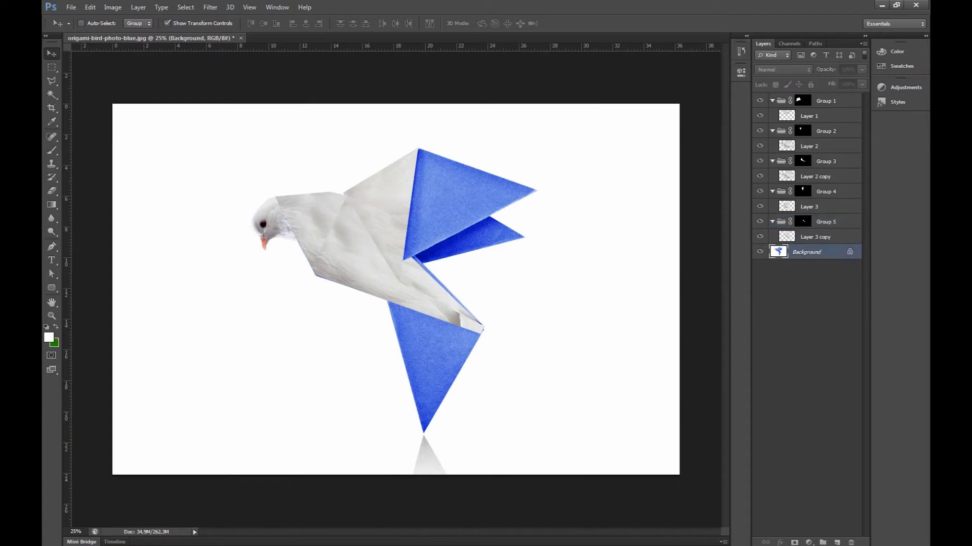
key("ctrl+Tab")
key("ctrl+Tab")
key("ctrl+v")
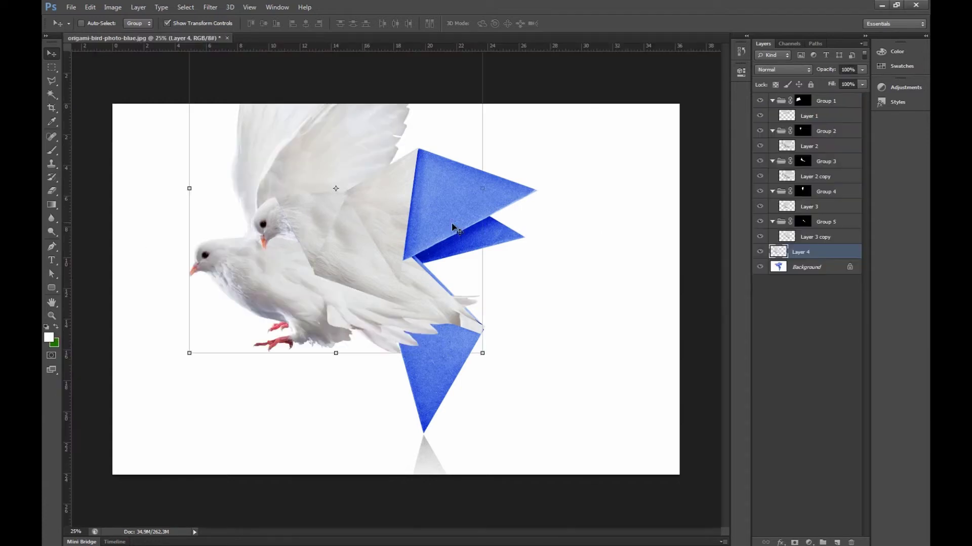
key("ctrl+t")
left_click_drag(512, 249, 452, 396)
left_click_drag(307, 194, 417, 214)
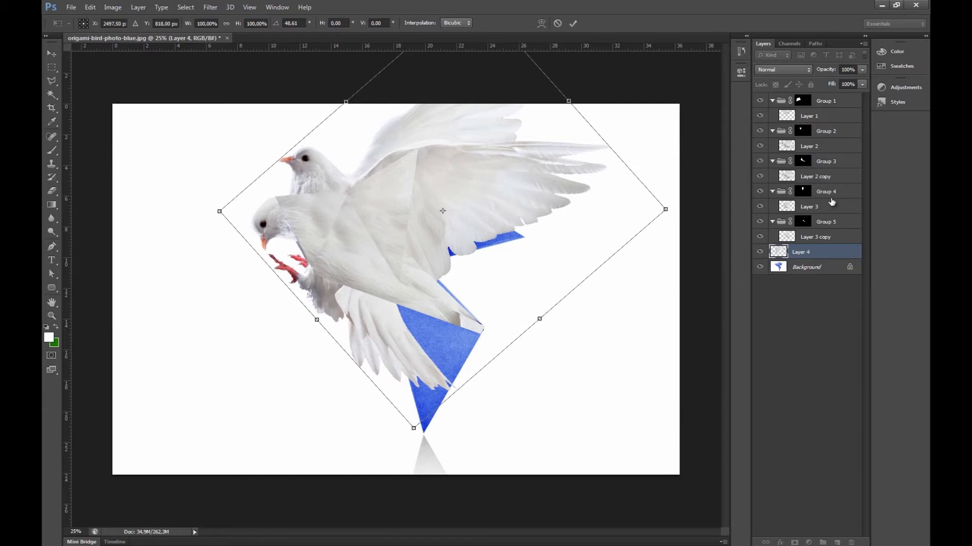
left_click(572, 24)
Step: Add a mask to Layer 4 and paint out the extra dove's head with a soft 82 px black brush
double_click(796, 543)
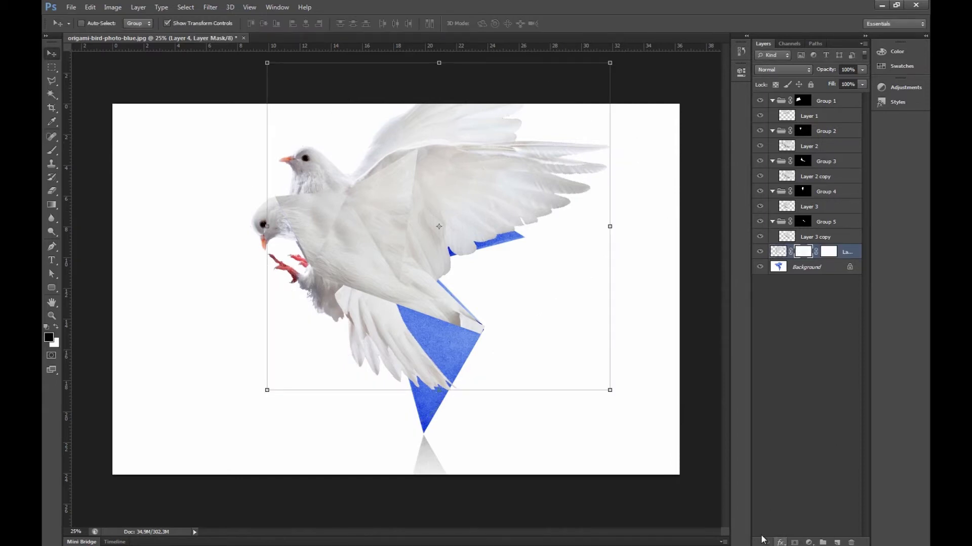
left_click(52, 151)
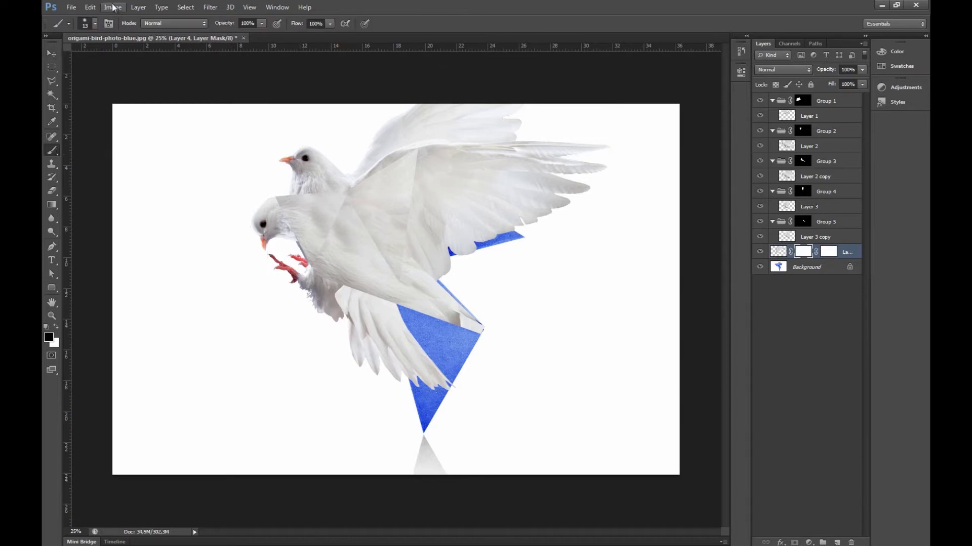
left_click(94, 23)
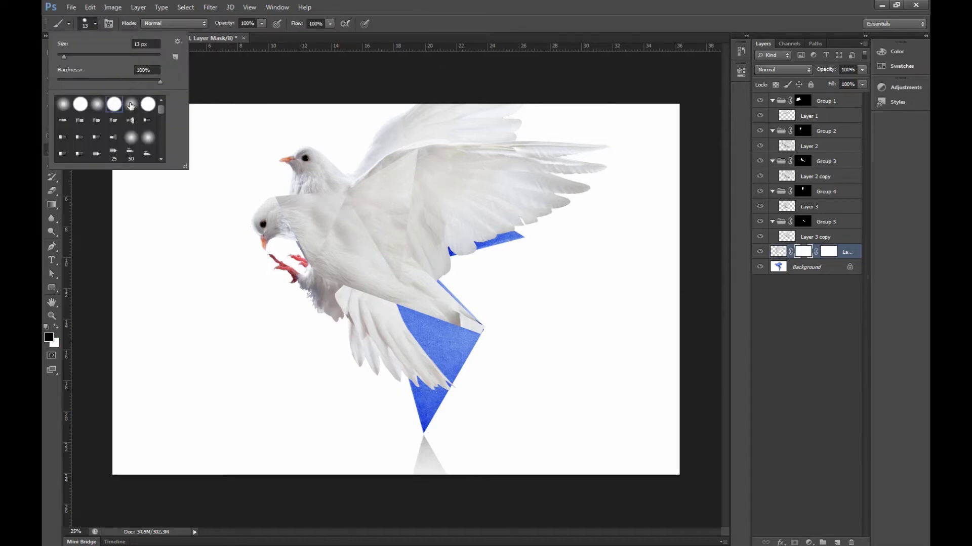
left_click(105, 27)
mouse_move(326, 124)
left_mouse_down()
mouse_move(301, 209)
mouse_move(282, 229)
mouse_move(301, 150)
left_mouse_up()
Step: Enlarge the brush to 158 px and mask out Layer 4's feet, breast and far wing outside the origami wing
left_click(94, 23)
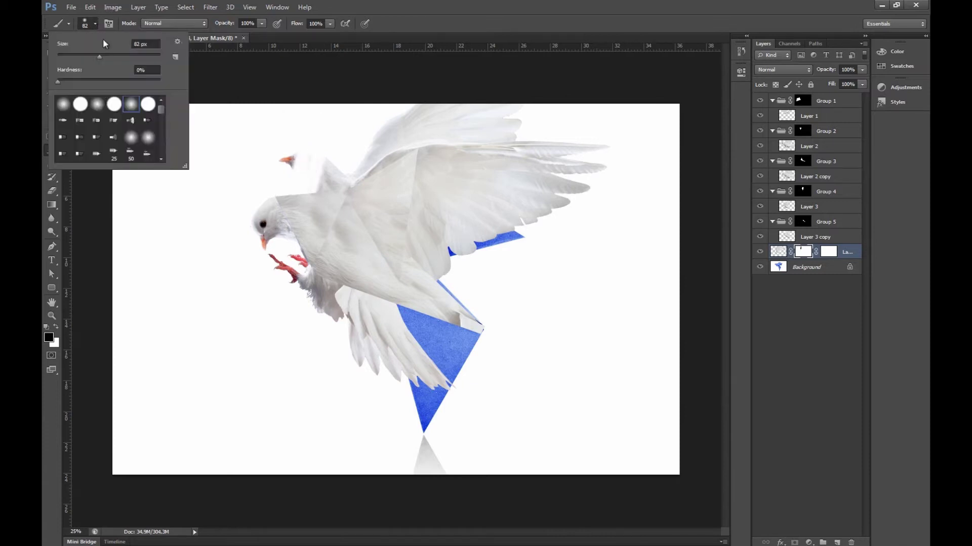
left_click(124, 53)
left_click(94, 23)
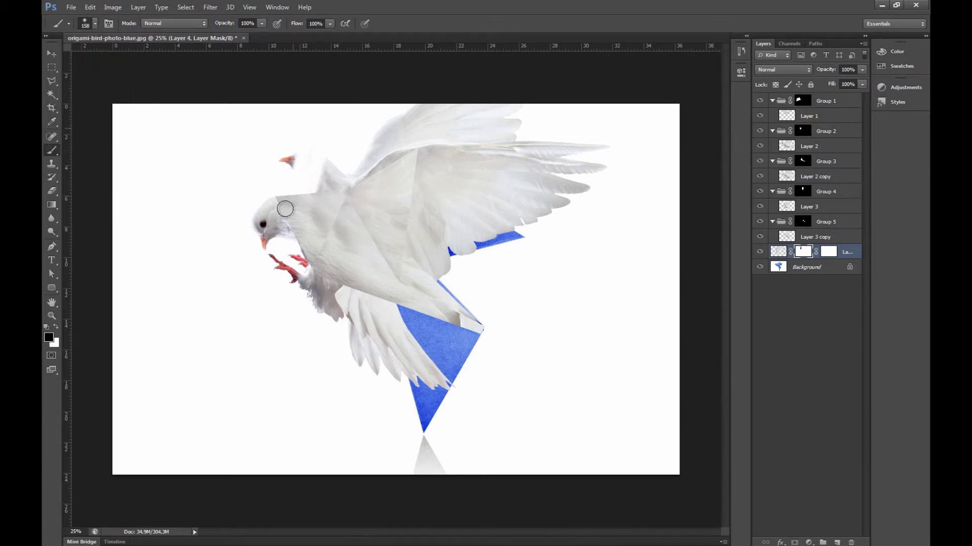
mouse_move(277, 265)
left_mouse_down()
mouse_move(285, 371)
mouse_move(300, 361)
mouse_move(309, 377)
mouse_move(329, 375)
mouse_move(333, 276)
left_mouse_up()
mouse_move(347, 186)
left_mouse_down()
mouse_move(344, 166)
mouse_move(346, 195)
mouse_move(360, 154)
mouse_move(389, 131)
mouse_move(357, 184)
mouse_move(427, 109)
mouse_move(361, 162)
mouse_move(512, 124)
mouse_move(430, 125)
mouse_move(466, 128)
left_mouse_up()
mouse_move(531, 117)
left_mouse_down()
mouse_move(413, 114)
mouse_move(476, 121)
mouse_move(445, 135)
mouse_move(568, 129)
left_mouse_up()
mouse_move(404, 136)
left_mouse_down()
mouse_move(363, 175)
mouse_move(426, 124)
mouse_move(351, 183)
left_mouse_up()
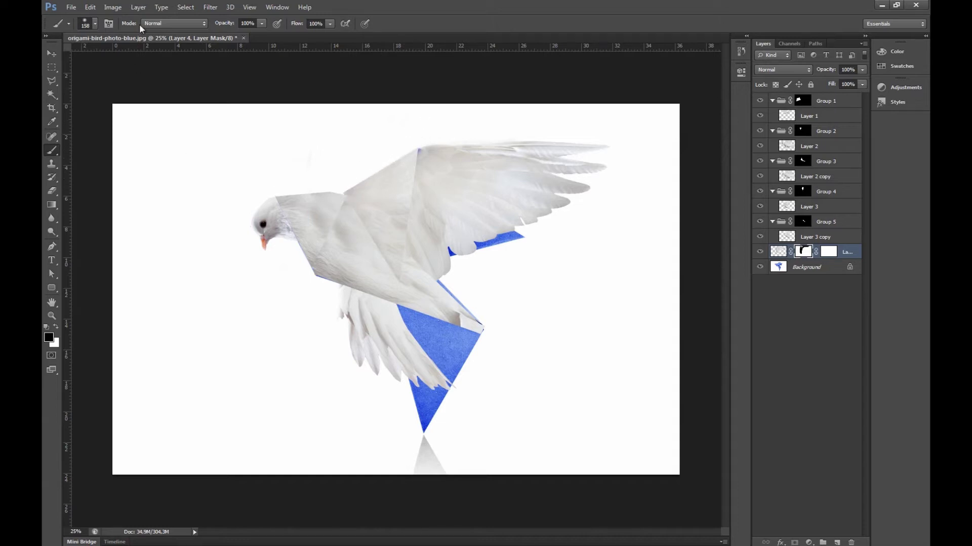
Step: Set the brush hardness to 100% and paint white on Layer 4's mask to restore feathers at the wing's upper corner
left_click(95, 24)
left_click(59, 81)
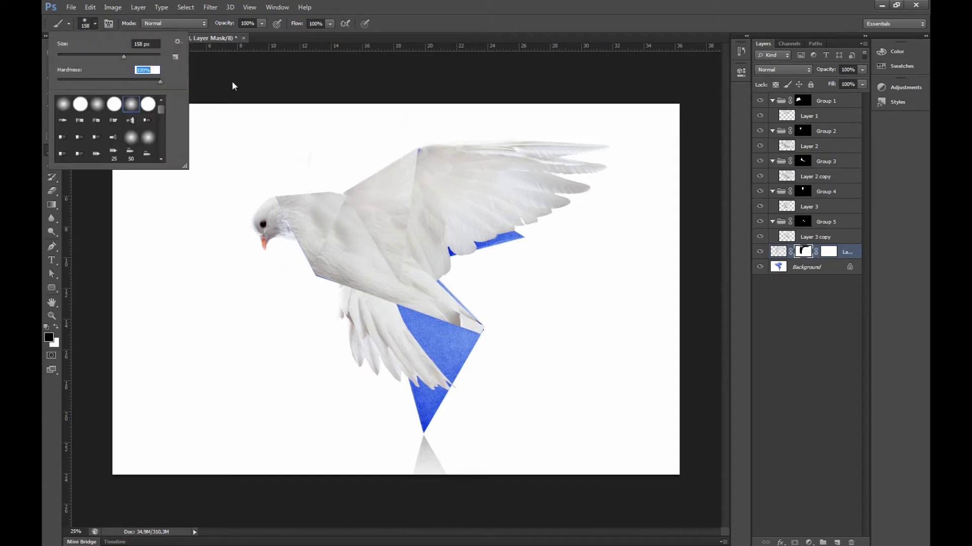
left_click(94, 24)
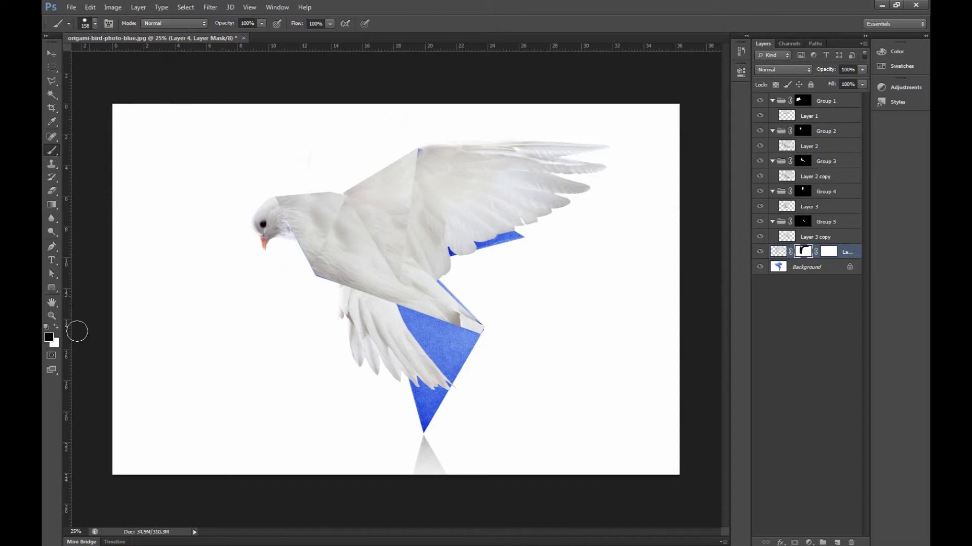
left_click(422, 158)
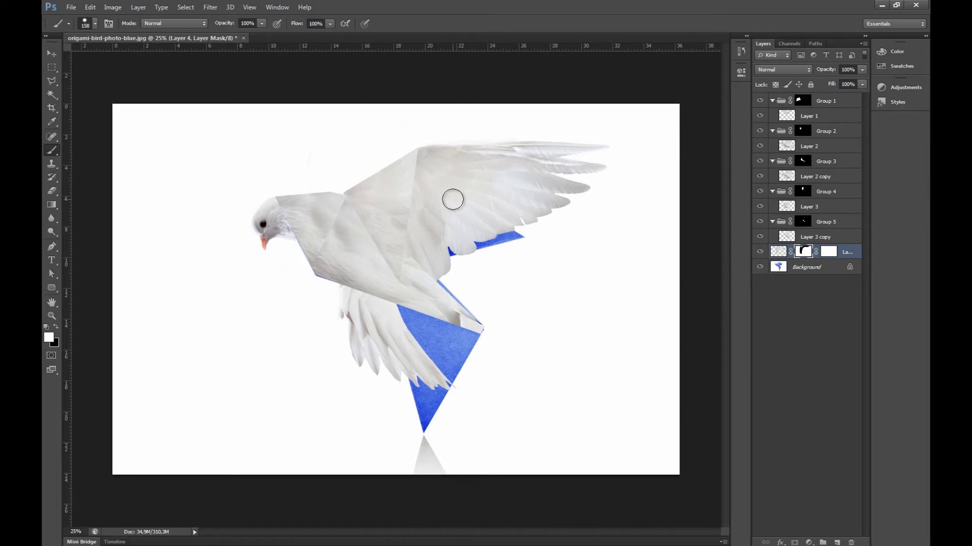
Step: Add another dove image beneath Layer 4, rotated about 101.8° and positioned so one wing spreads behind the rear of the body
key("ctrl+2")
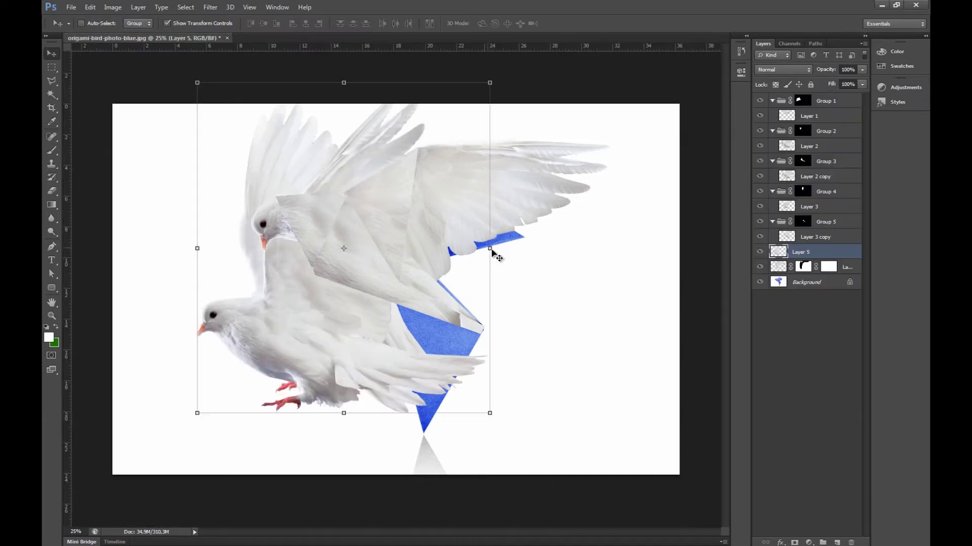
left_click_drag(511, 343, 314, 440)
left_click_drag(320, 260, 381, 308)
left_click_drag(629, 278, 624, 310)
mouse_move(497, 296)
left_mouse_down()
mouse_move(482, 328)
mouse_move(501, 303)
left_mouse_up()
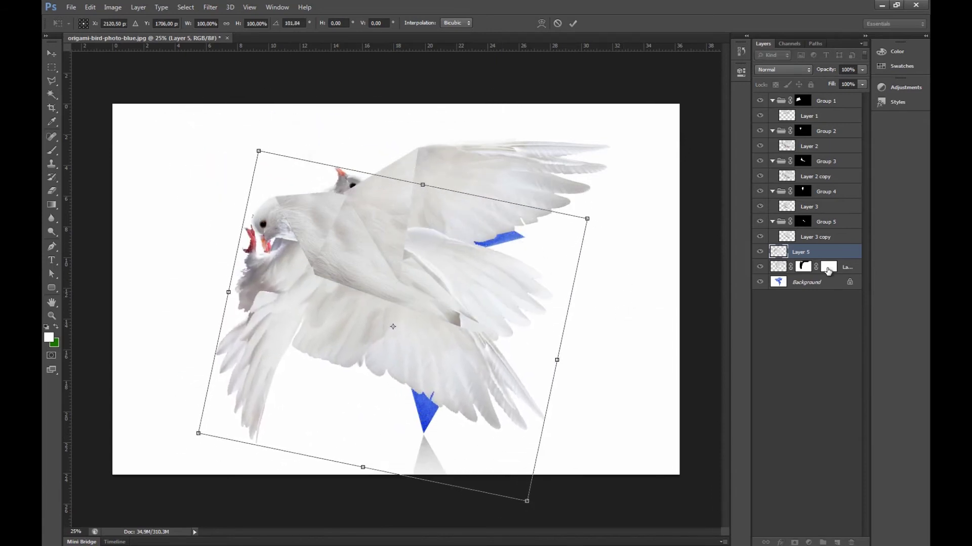
left_click(574, 24)
left_click_drag(804, 253, 820, 274)
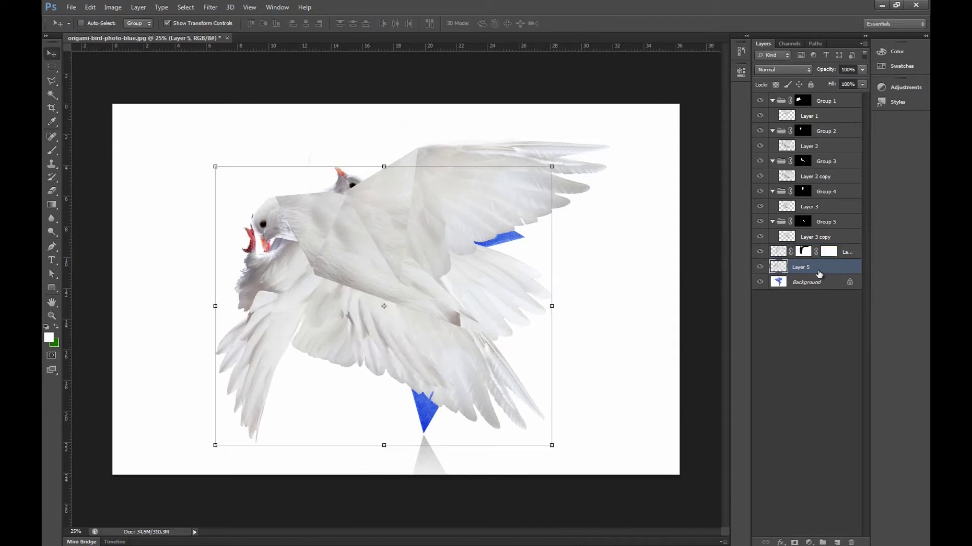
left_click_drag(527, 277, 509, 298)
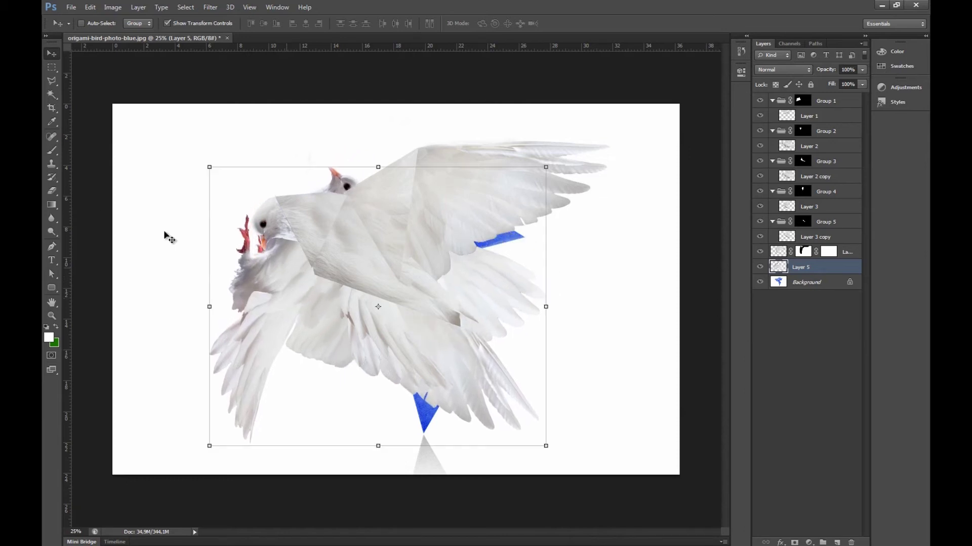
Step: Add a single mask to Layer 5 and paint out everything except the wing feathers behind the body
left_click(53, 150)
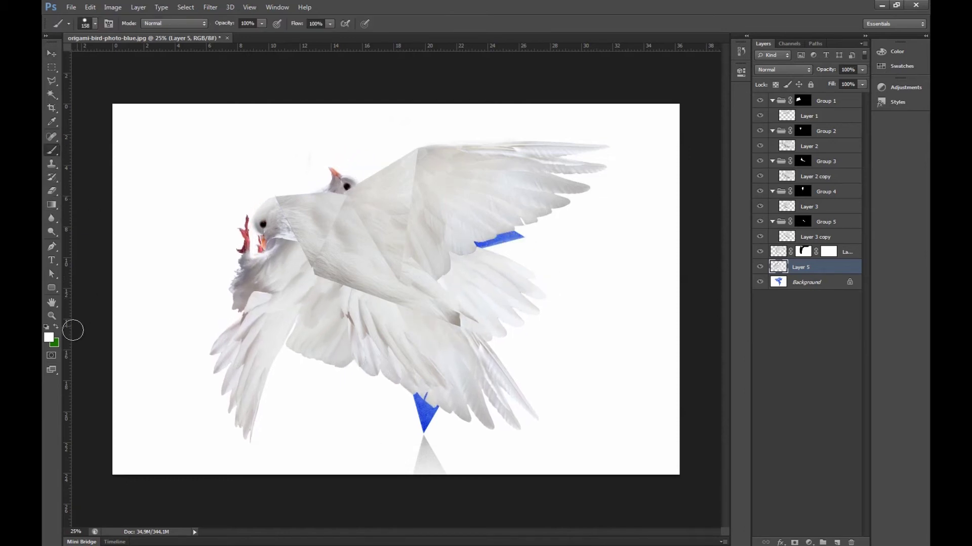
left_click(794, 543)
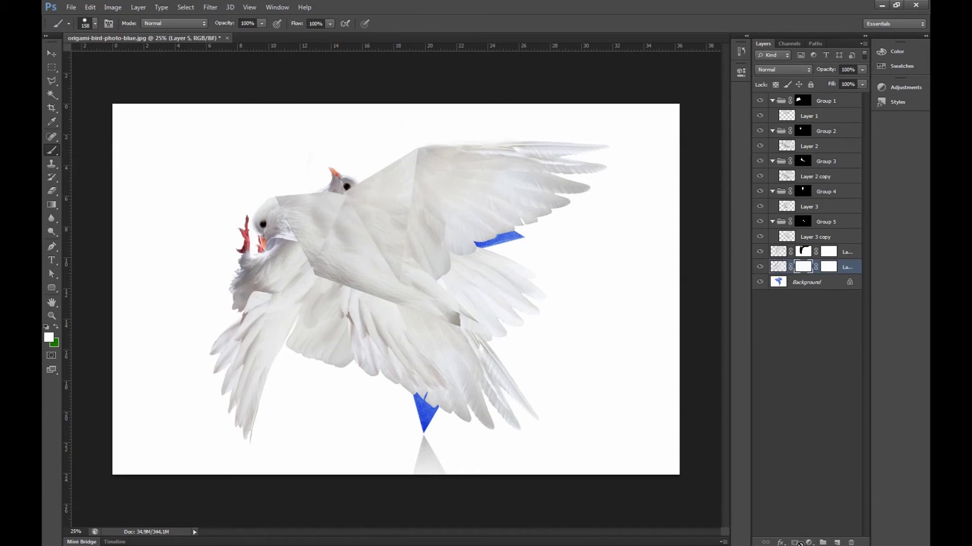
key("ctrl+z")
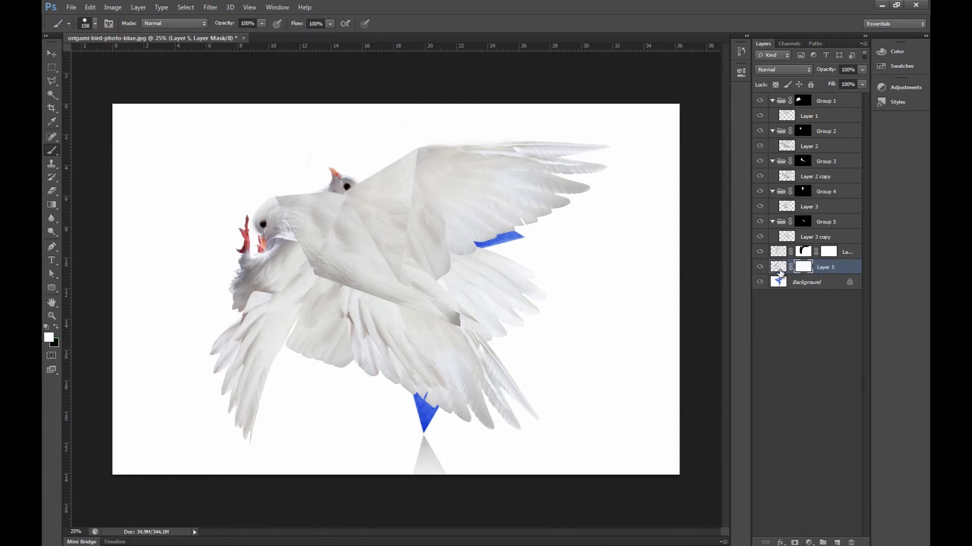
mouse_move(445, 419)
left_mouse_down()
mouse_move(601, 386)
mouse_move(390, 377)
left_mouse_up()
mouse_move(194, 380)
left_mouse_down()
mouse_move(473, 400)
mouse_move(132, 415)
mouse_move(301, 435)
mouse_move(186, 425)
mouse_move(89, 366)
mouse_move(228, 354)
mouse_move(215, 286)
mouse_move(228, 174)
mouse_move(272, 349)
mouse_move(298, 147)
mouse_move(333, 190)
mouse_move(342, 271)
mouse_move(321, 219)
mouse_move(300, 363)
mouse_move(342, 261)
mouse_move(340, 365)
mouse_move(366, 347)
mouse_move(437, 355)
mouse_move(404, 364)
mouse_move(348, 285)
mouse_move(509, 391)
mouse_move(400, 317)
mouse_move(491, 355)
mouse_move(419, 326)
mouse_move(445, 346)
mouse_move(443, 325)
mouse_move(482, 347)
mouse_move(347, 267)
mouse_move(367, 253)
mouse_move(350, 259)
mouse_move(329, 183)
mouse_move(334, 242)
mouse_move(408, 157)
mouse_move(407, 169)
mouse_move(306, 253)
left_mouse_up()
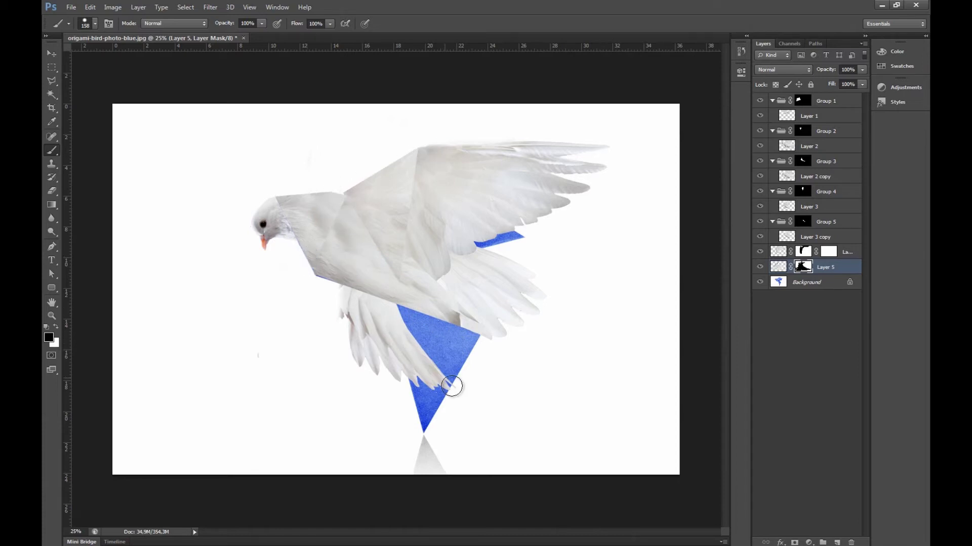
Step: Paint out Layer 4's wing feathers hanging below the body on its mask, and make Layer 5 the active layer
left_click(805, 252)
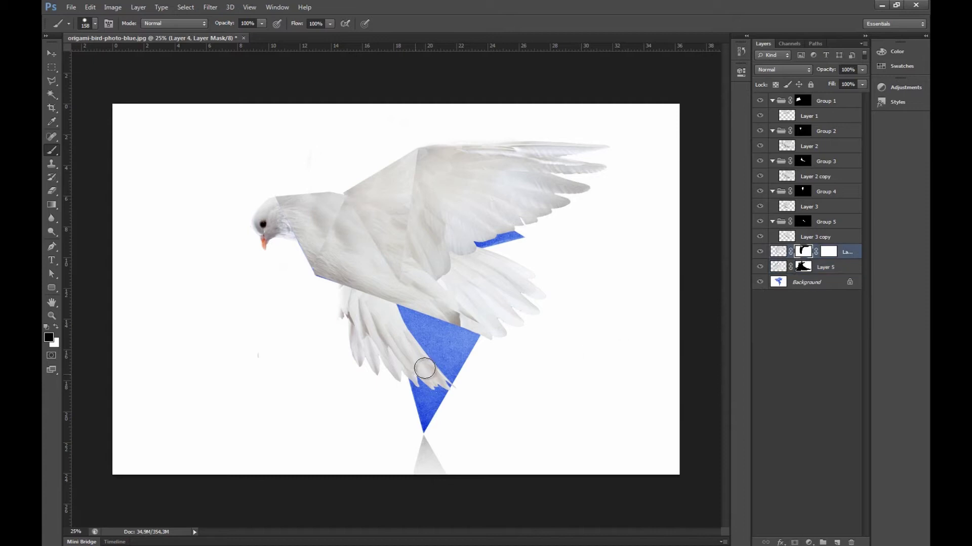
mouse_move(284, 384)
left_mouse_down()
mouse_move(333, 362)
mouse_move(439, 384)
mouse_move(453, 371)
mouse_move(393, 368)
mouse_move(371, 306)
mouse_move(390, 307)
mouse_move(383, 299)
mouse_move(396, 308)
mouse_move(366, 295)
mouse_move(342, 310)
mouse_move(362, 351)
mouse_move(357, 300)
mouse_move(359, 331)
left_mouse_up()
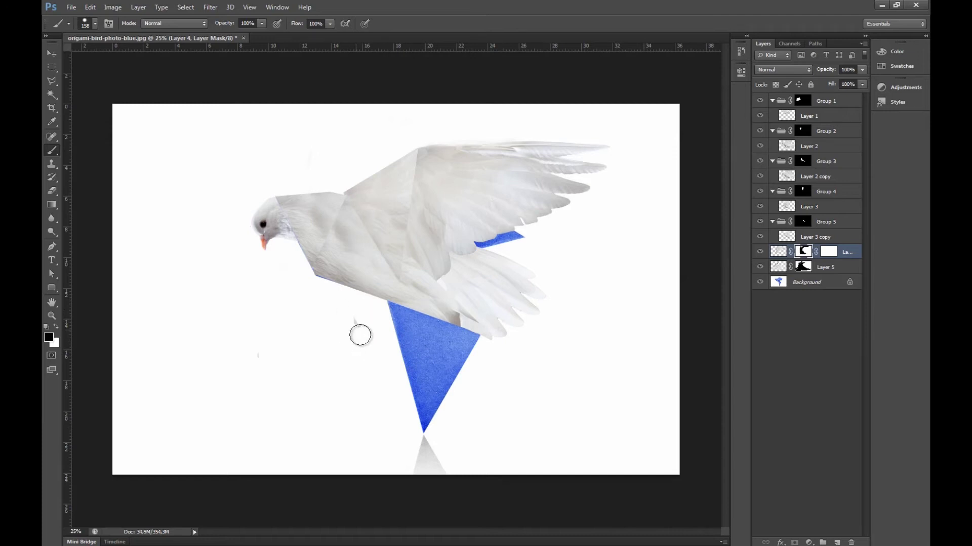
left_click(802, 267)
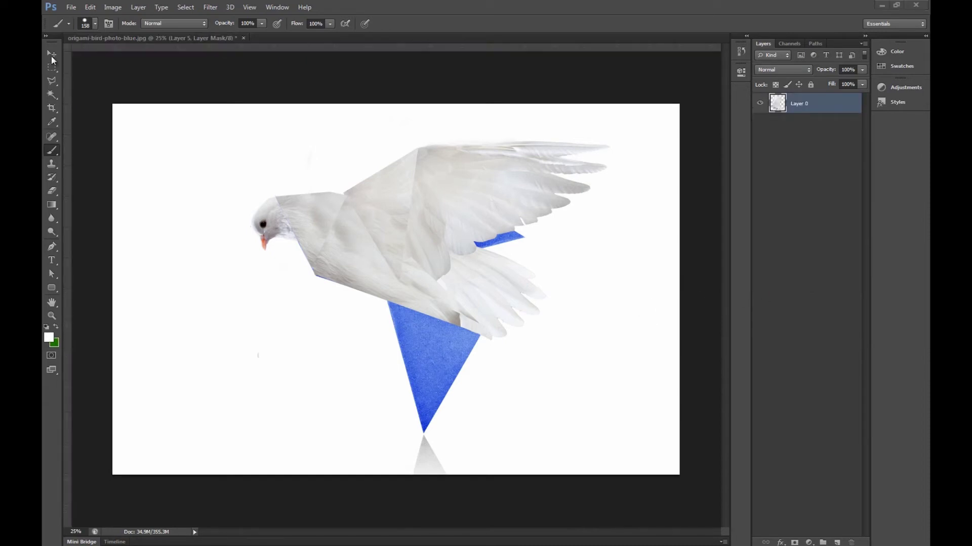
Step: Place another dove image behind the rear of the bird, rotated about 80.16°, with its tail hanging over the lower blue triangle
left_click(51, 54)
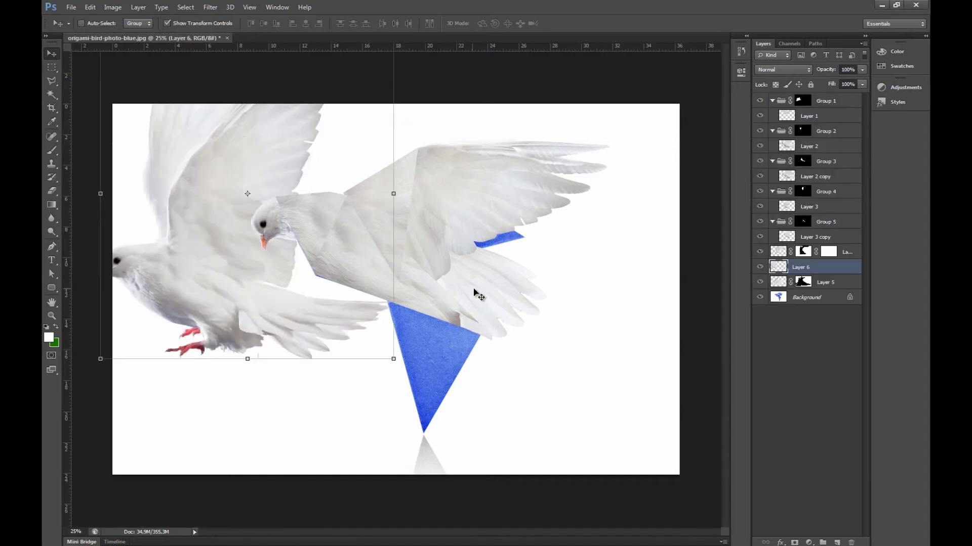
left_click_drag(405, 253, 199, 442)
left_click_drag(131, 215, 408, 288)
left_click(573, 23)
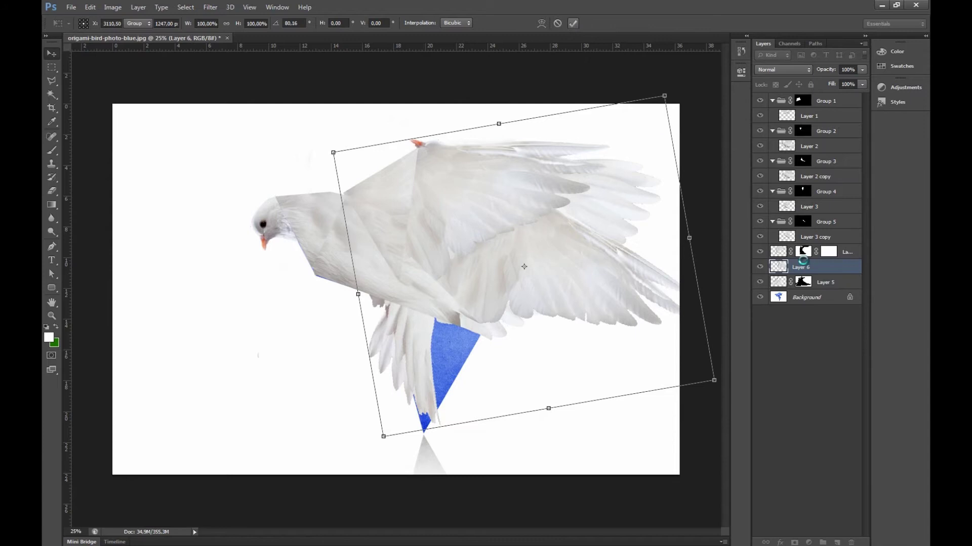
Step: Move Layer 6 beneath Layer 5, then rotate, reposition and enlarge it to about 132% so its tail feathers extend below the body
left_click_drag(812, 272, 818, 289)
left_click_drag(511, 279, 516, 287)
left_click_drag(704, 146, 864, 17)
mouse_move(595, 212)
left_mouse_down()
mouse_move(602, 237)
mouse_move(609, 201)
mouse_move(605, 212)
left_mouse_up()
left_click_drag(369, 465, 400, 443)
left_click_drag(579, 281, 561, 321)
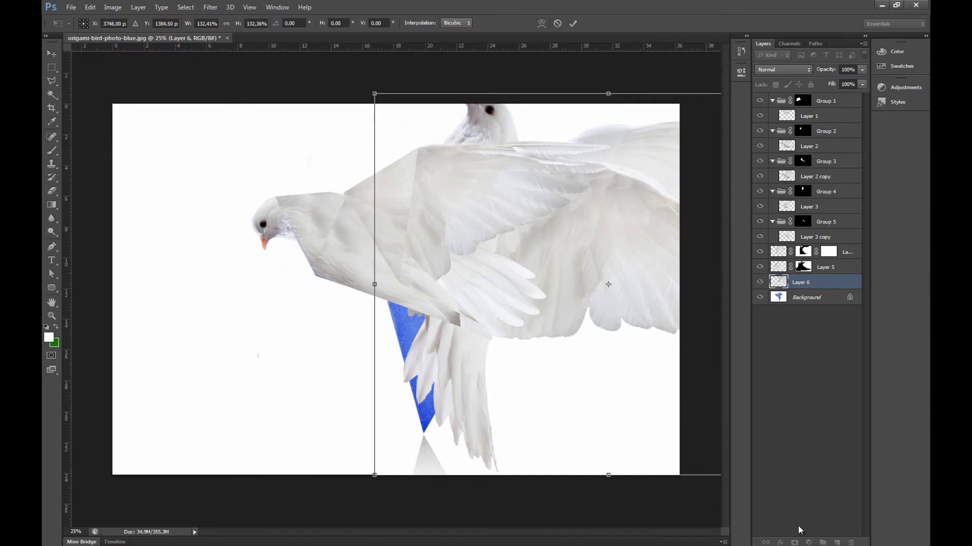
left_click(571, 24)
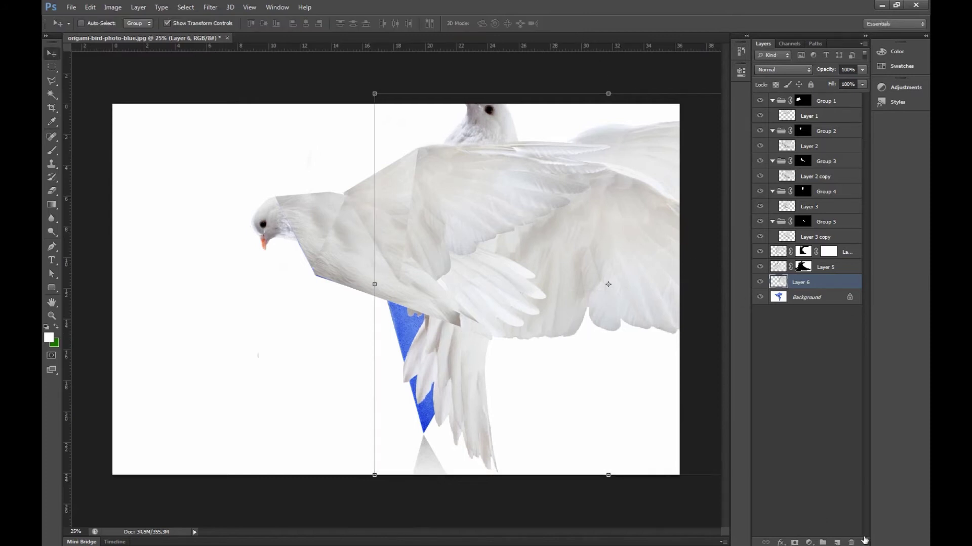
Step: Add a mask to Layer 6 and paint out everything except the tail feathers below the body
left_click(794, 543)
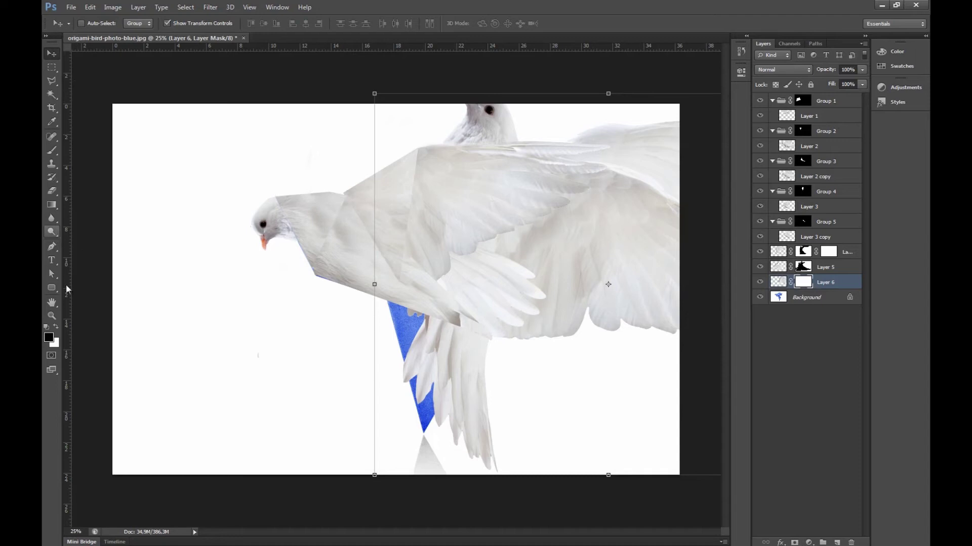
left_click(52, 151)
mouse_move(445, 109)
left_mouse_down()
mouse_move(397, 109)
mouse_move(527, 120)
mouse_move(409, 136)
mouse_move(524, 159)
mouse_move(605, 145)
mouse_move(617, 184)
mouse_move(703, 186)
mouse_move(676, 204)
mouse_move(666, 154)
mouse_move(645, 365)
mouse_move(684, 246)
mouse_move(662, 340)
mouse_move(595, 358)
mouse_move(610, 183)
mouse_move(625, 160)
mouse_move(614, 354)
mouse_move(634, 231)
mouse_move(602, 175)
mouse_move(587, 321)
mouse_move(574, 340)
mouse_move(543, 210)
mouse_move(536, 318)
mouse_move(557, 328)
mouse_move(540, 311)
mouse_move(520, 359)
mouse_move(513, 331)
mouse_move(508, 345)
mouse_move(516, 223)
mouse_move(526, 272)
mouse_move(507, 222)
mouse_move(465, 245)
left_mouse_up()
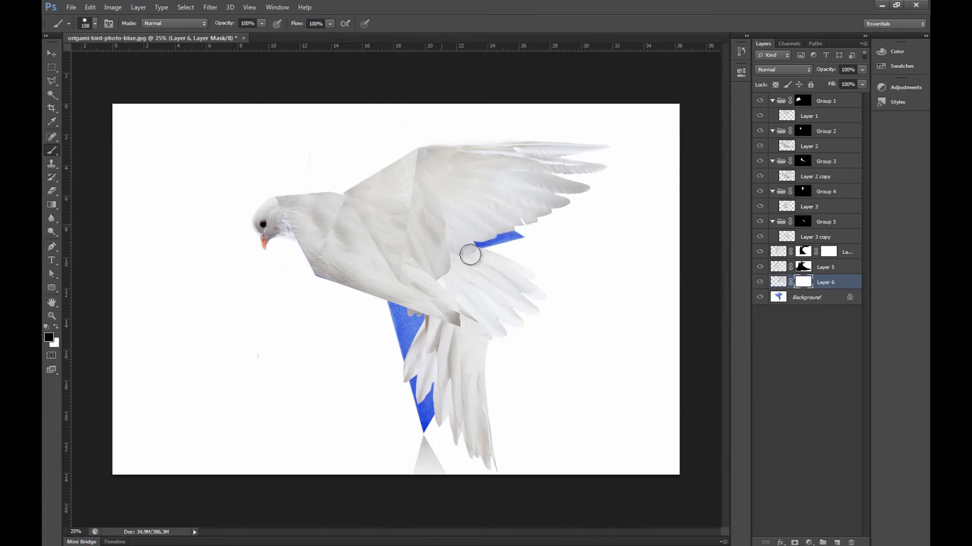
mouse_move(406, 323)
left_mouse_down()
mouse_move(418, 305)
mouse_move(404, 331)
mouse_move(373, 320)
left_mouse_up()
Step: Hide the origami Background and fill a new layer beneath Layer 6 with white using the Paint Bucket
left_click(759, 297)
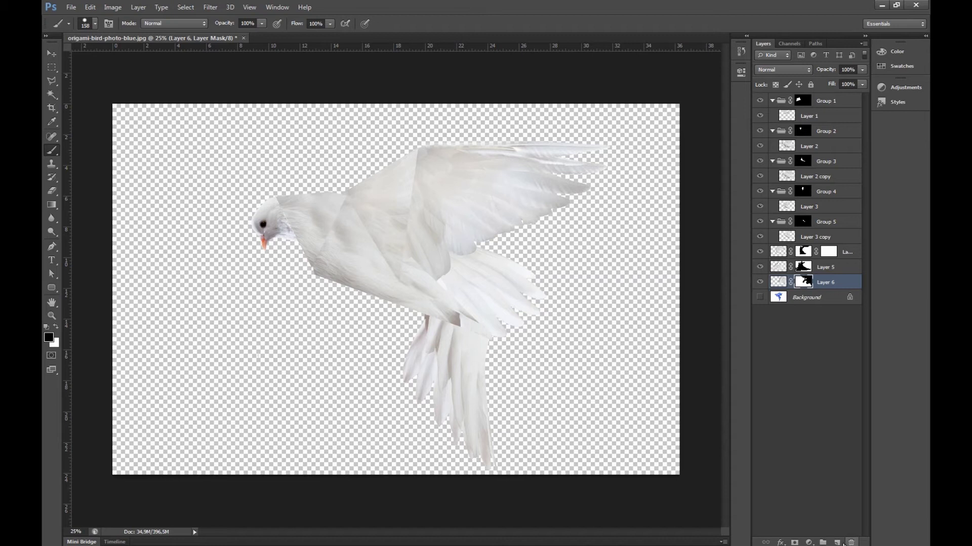
left_click(838, 542)
left_click_drag(807, 283, 818, 306)
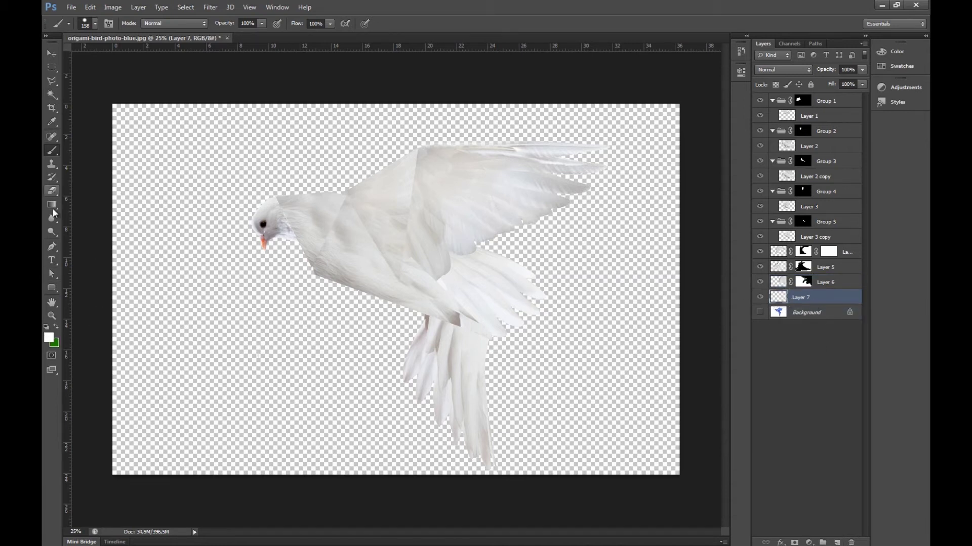
mouse_move(52, 206)
left_mouse_down()
mouse_move(130, 219)
mouse_move(101, 213)
left_mouse_up()
left_click(237, 346)
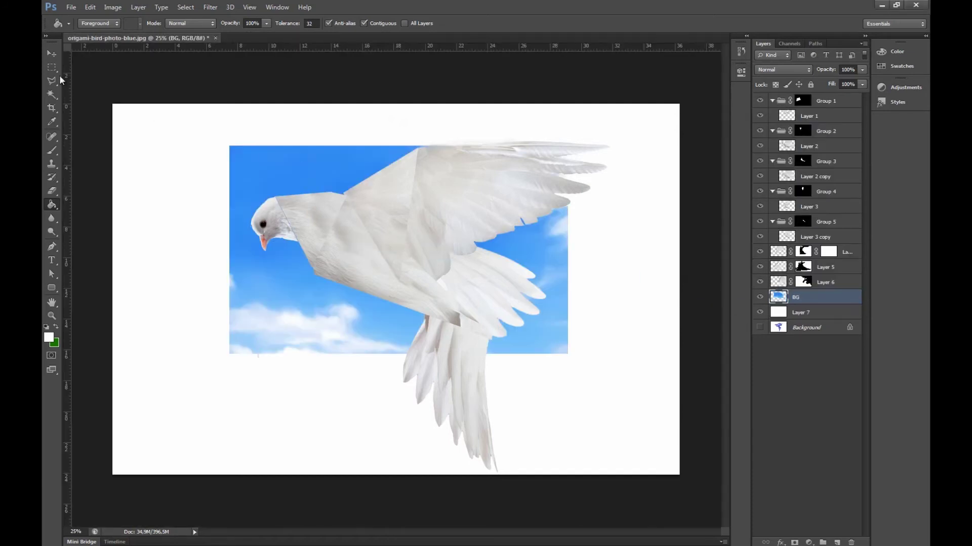
Step: Scale the BG sky image to about 193% and position it to cover the whole canvas
key("v")
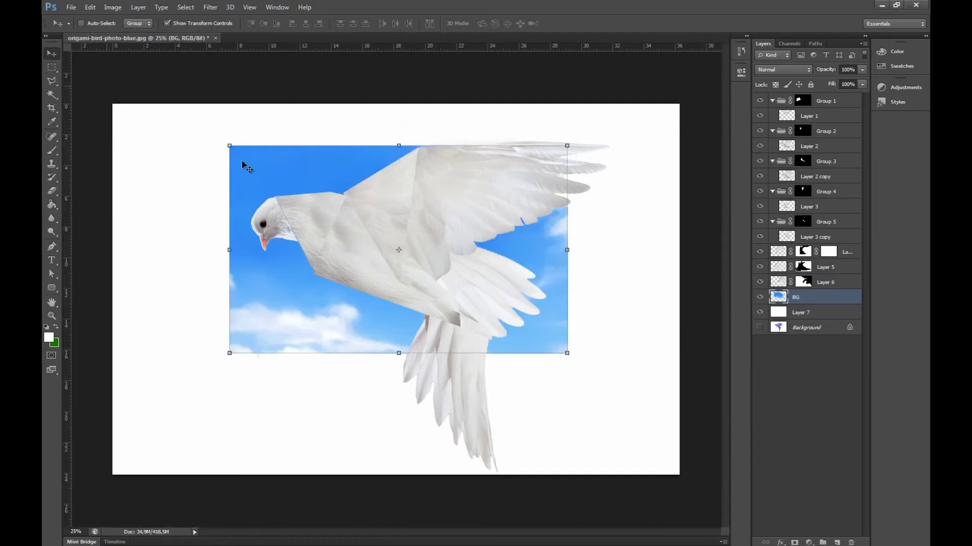
left_click_drag(226, 144, 113, 74)
left_click_drag(570, 354, 724, 542)
left_click_drag(674, 400, 628, 401)
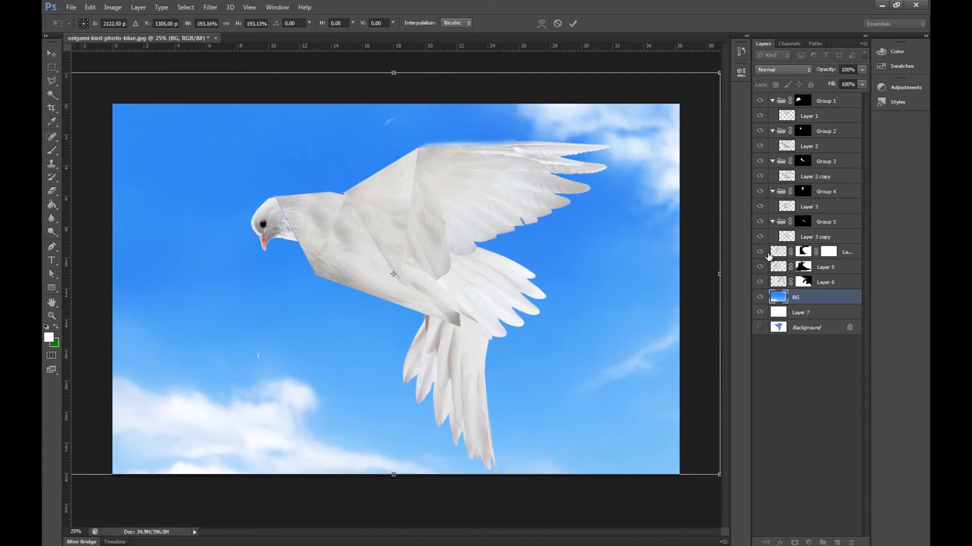
left_click(573, 23)
Step: With Layer 4's mask active, draw a polygonal selection over the pale fringe above the wing's straight upper edge
left_click(761, 251)
left_click(760, 252)
left_click(845, 253)
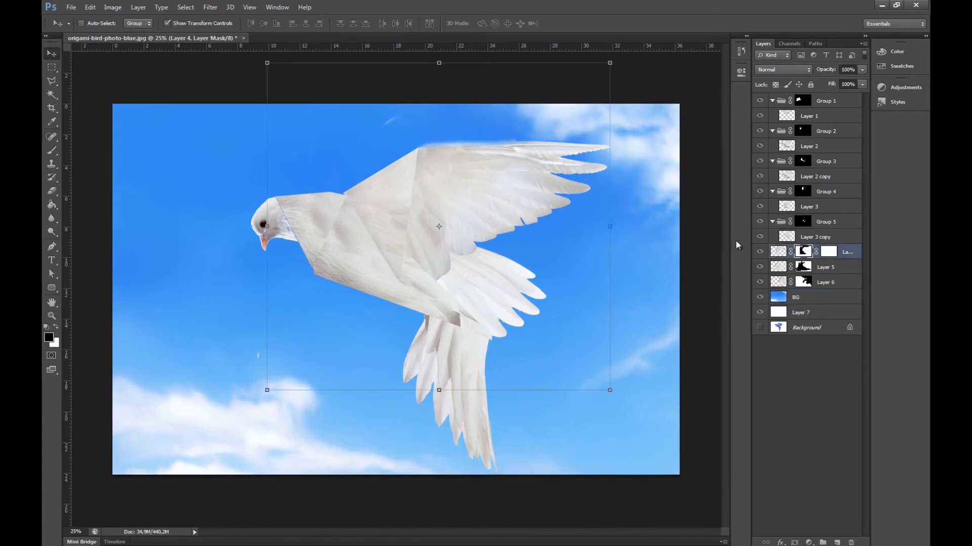
left_click(52, 150)
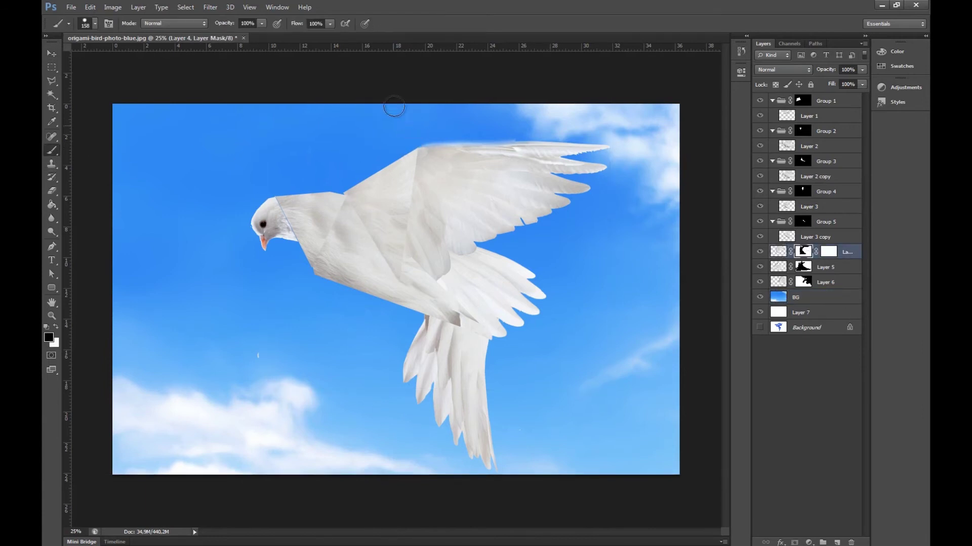
left_click(51, 80)
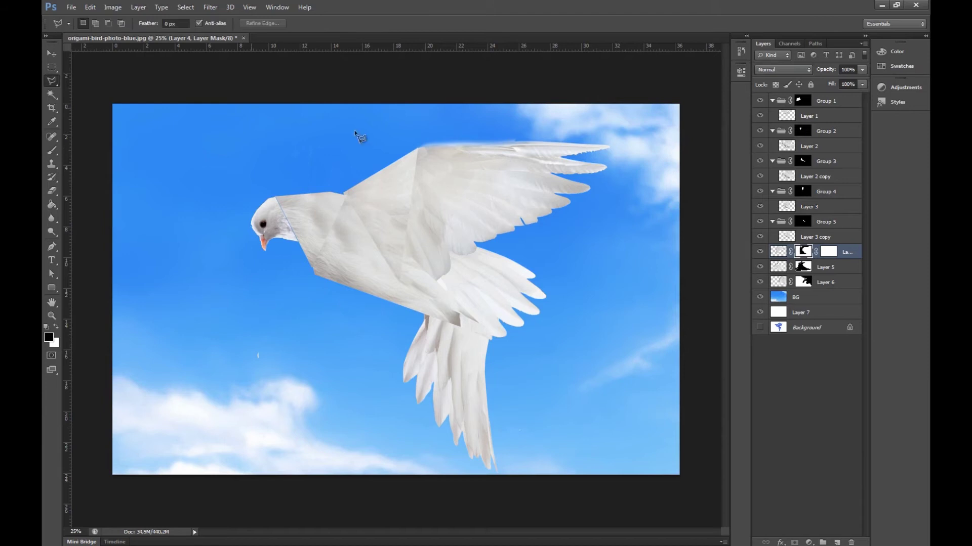
left_click(420, 149)
left_click(574, 141)
left_click(468, 108)
left_click(397, 122)
left_click(419, 148)
Step: Paint black on Layer 4's mask inside the selection to clean the wing's upper edge, and deselect
left_click(52, 150)
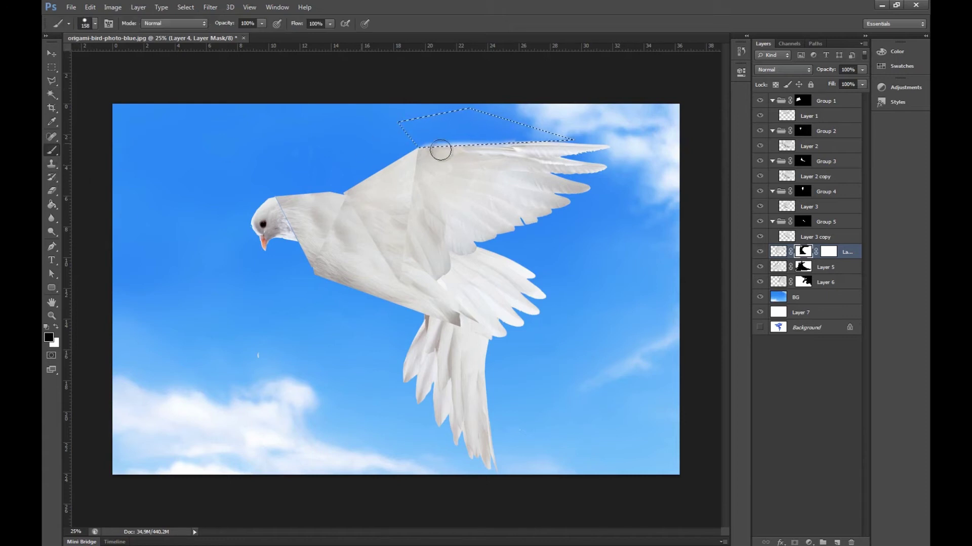
left_click(185, 8)
left_click(215, 29)
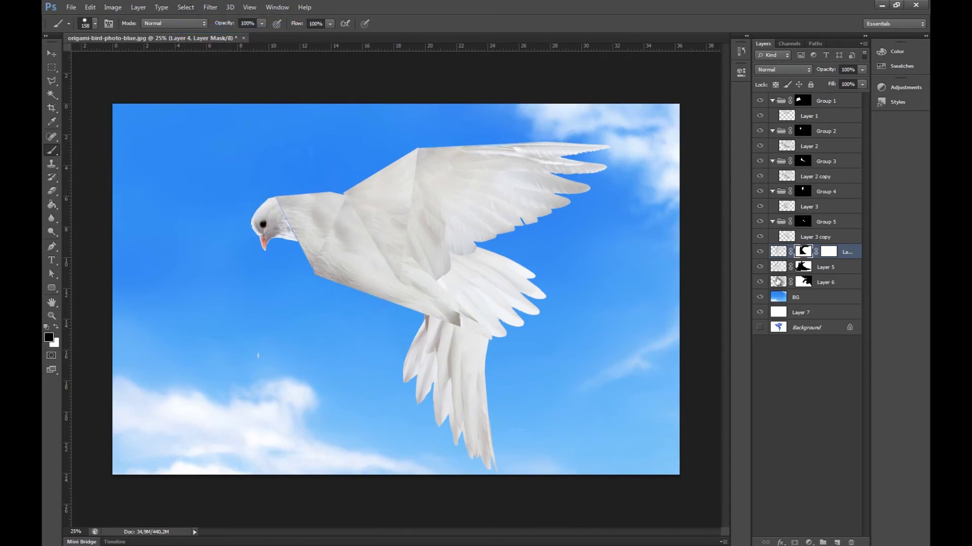
Step: Identify Layer 5's visible area and paint out its stray speck in the sky on its mask
left_click(759, 269)
left_click(806, 268)
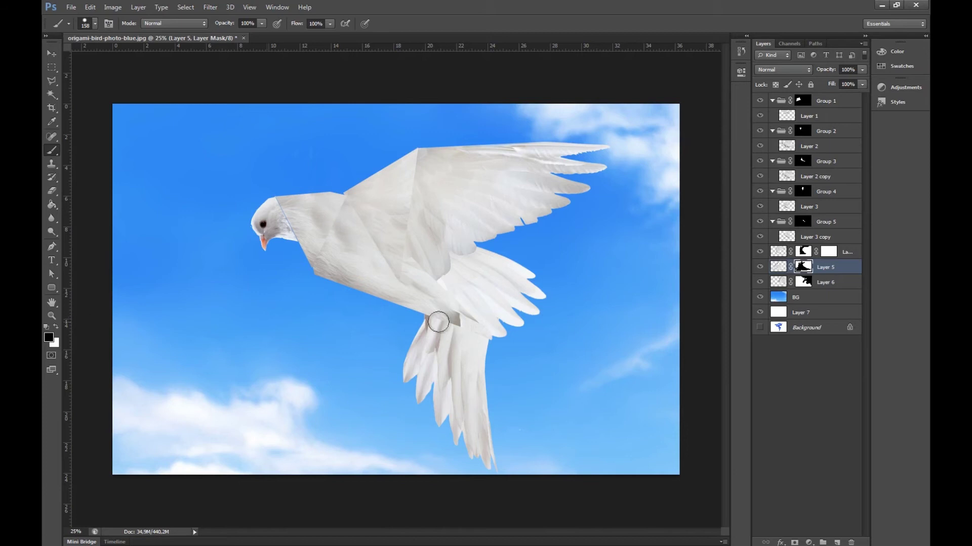
Step: Create a new layer above Layer 6 and clip it to the tail feathers
left_click(820, 286)
left_click(759, 282)
left_click(759, 282)
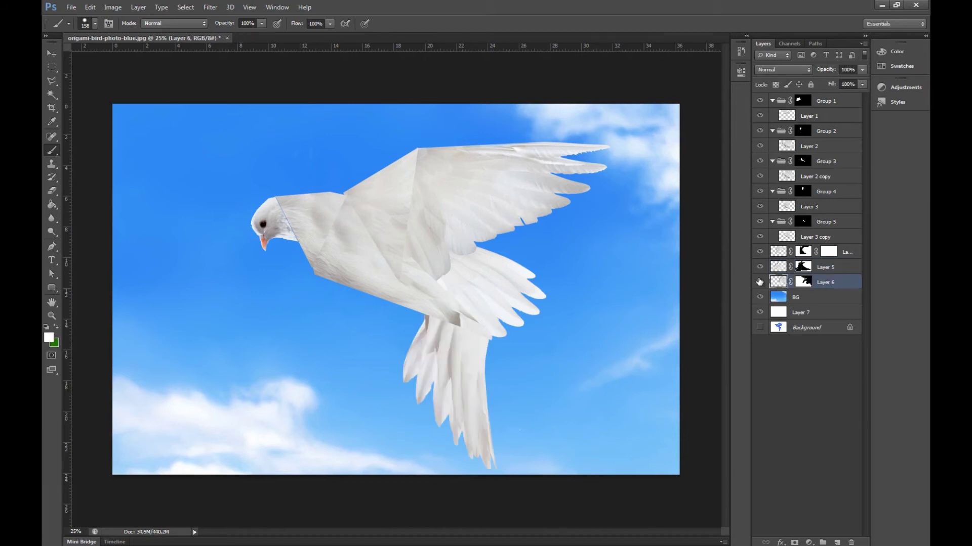
left_click(841, 543)
right_click(822, 281)
left_click(738, 275)
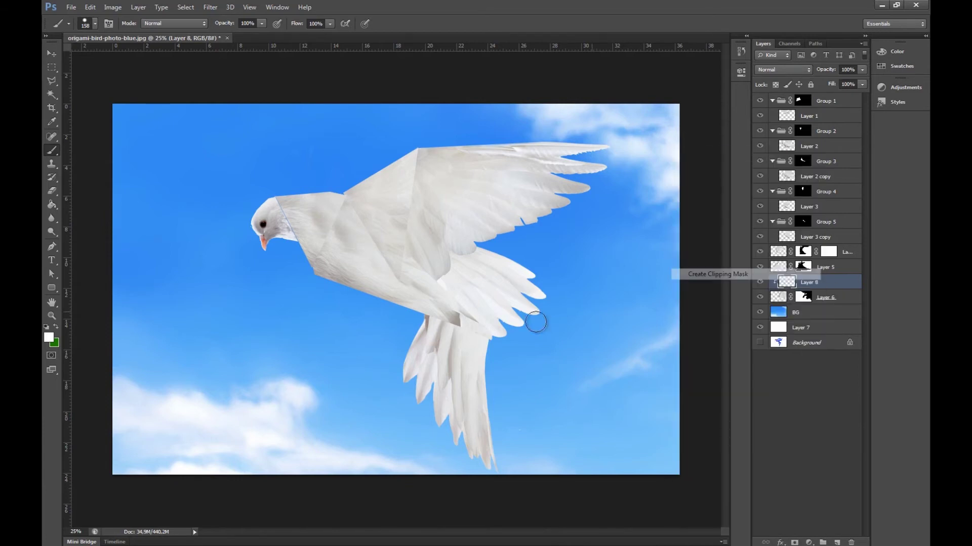
Step: Soften the brush, reset the colours to black and white, and paint a black shadow on Layer 8 where the tail meets the body
left_click(95, 24)
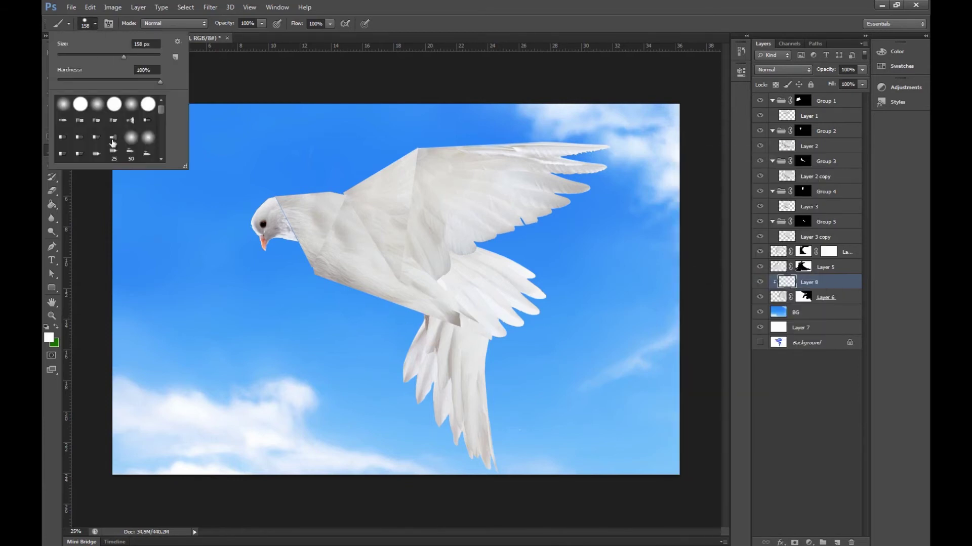
left_click_drag(89, 84, 42, 85)
left_click(375, 236)
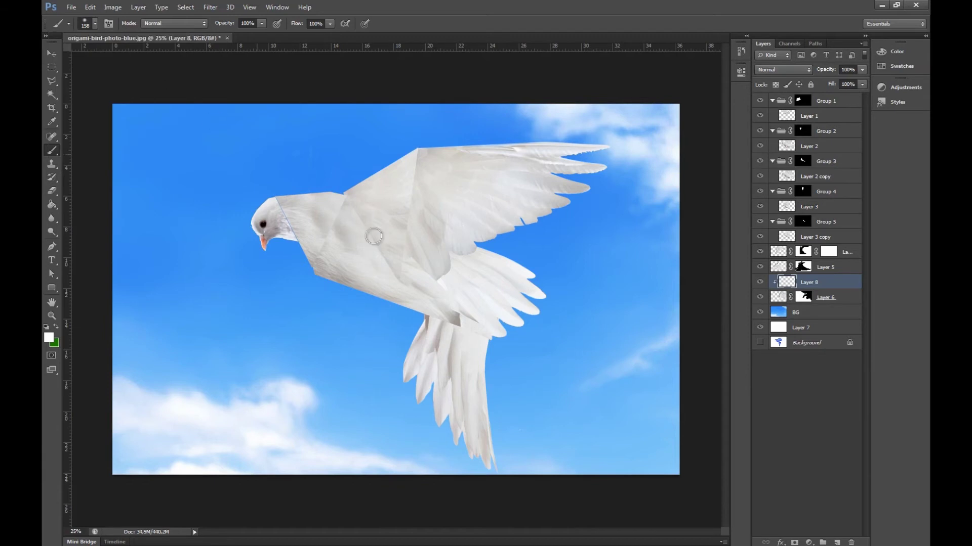
key("ctrl+z")
left_click(47, 327)
left_click_drag(420, 307, 486, 334)
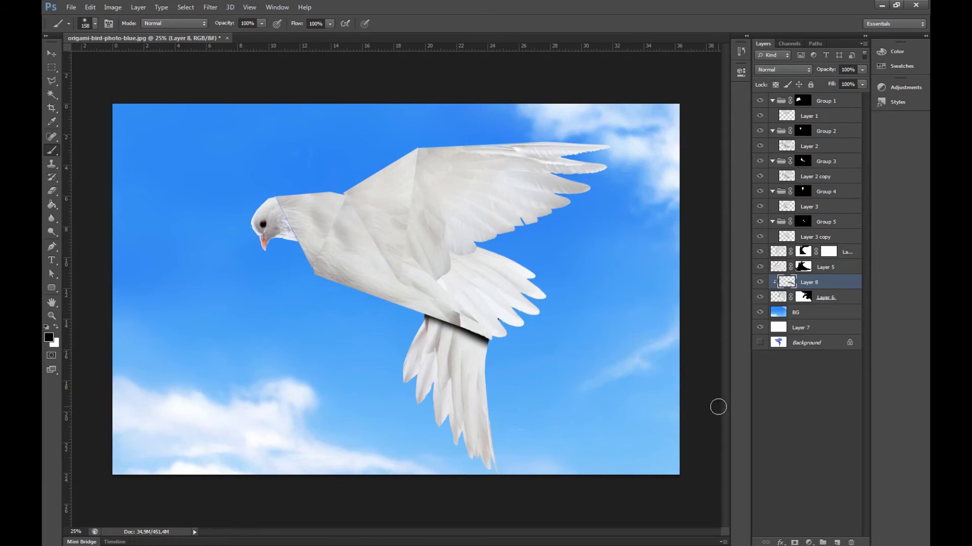
Step: Apply a Gaussian Blur with a 66.4-pixel radius to the tail shadow and reposition it slightly against the body edge
left_click(210, 7)
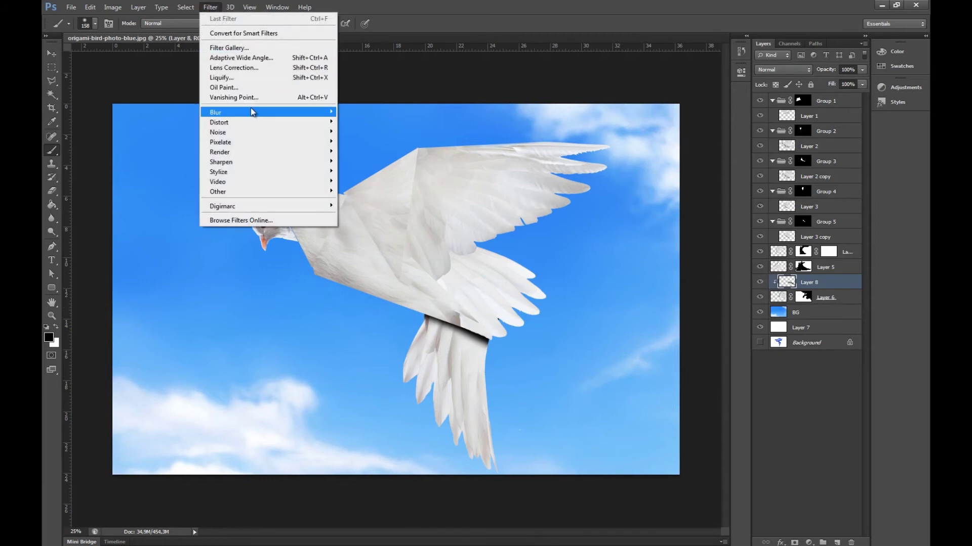
mouse_move(250, 110)
left_click(173, 186)
mouse_move(455, 283)
left_mouse_down()
mouse_move(419, 284)
mouse_move(478, 281)
mouse_move(469, 283)
left_mouse_up()
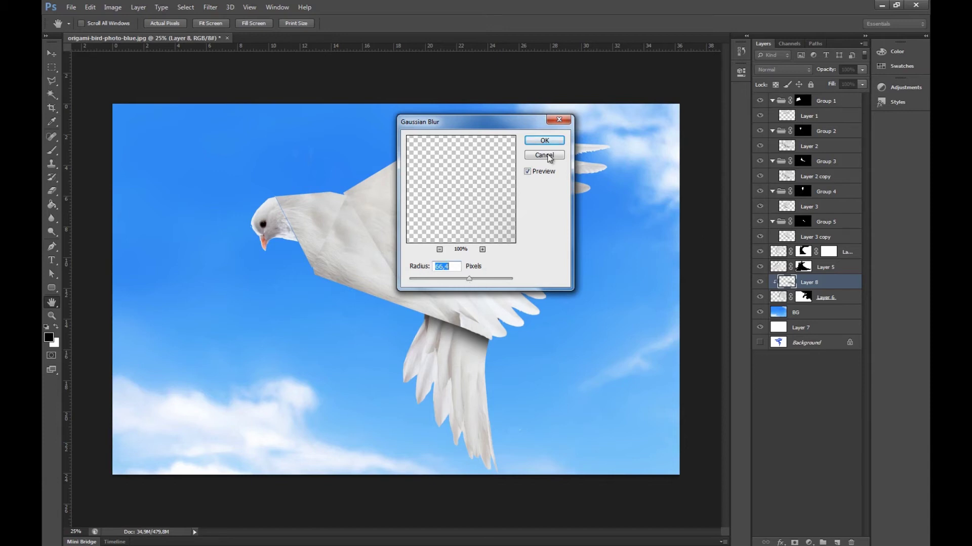
key("Return")
key("v")
left_click_drag(532, 320, 531, 325)
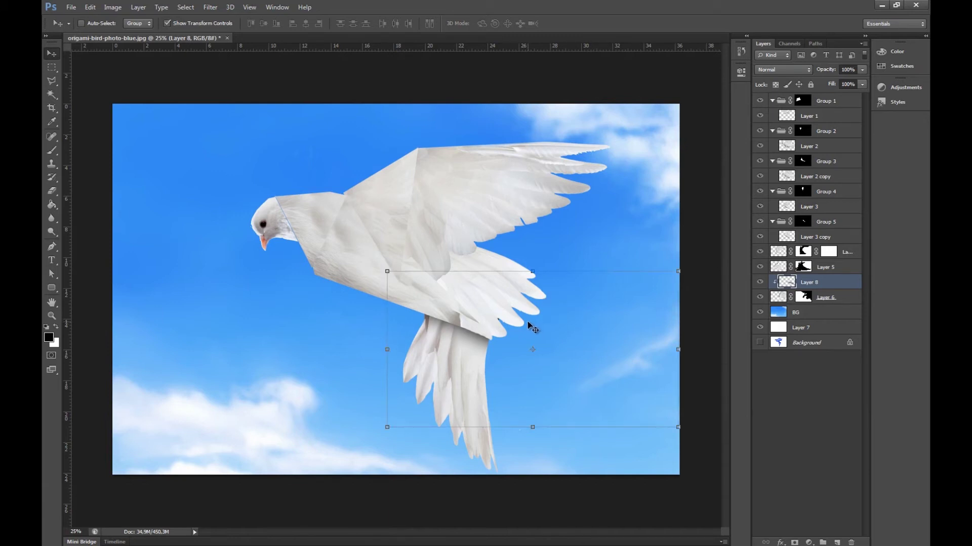
Step: Add a new layer clipped to Layer 5 and paint a soft black shadow where its feathers meet the upper wing and body
left_click(814, 268)
left_click(762, 267)
left_click(760, 267)
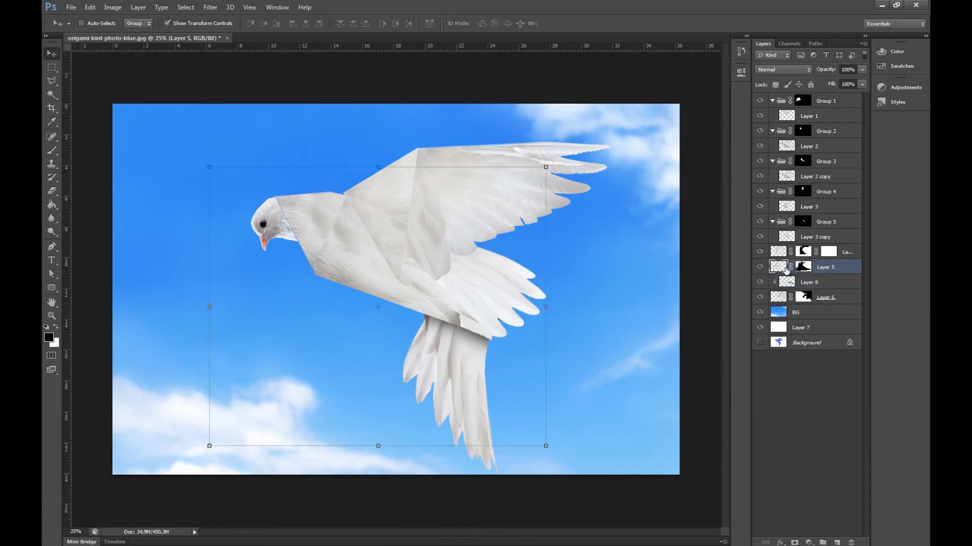
left_click(837, 542)
right_click(815, 265)
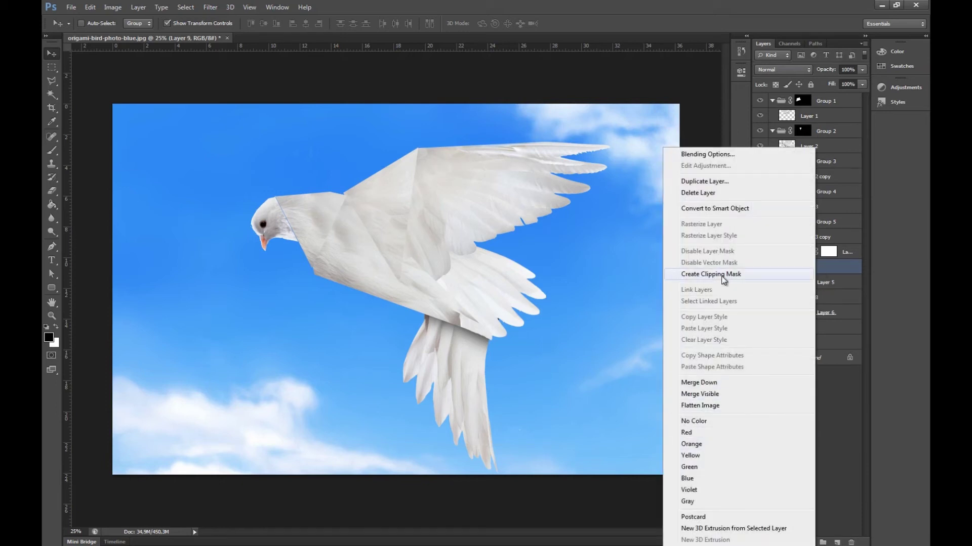
left_click(721, 274)
left_click(49, 151)
mouse_move(472, 255)
left_mouse_down()
mouse_move(445, 267)
mouse_move(439, 290)
mouse_move(486, 329)
left_mouse_up()
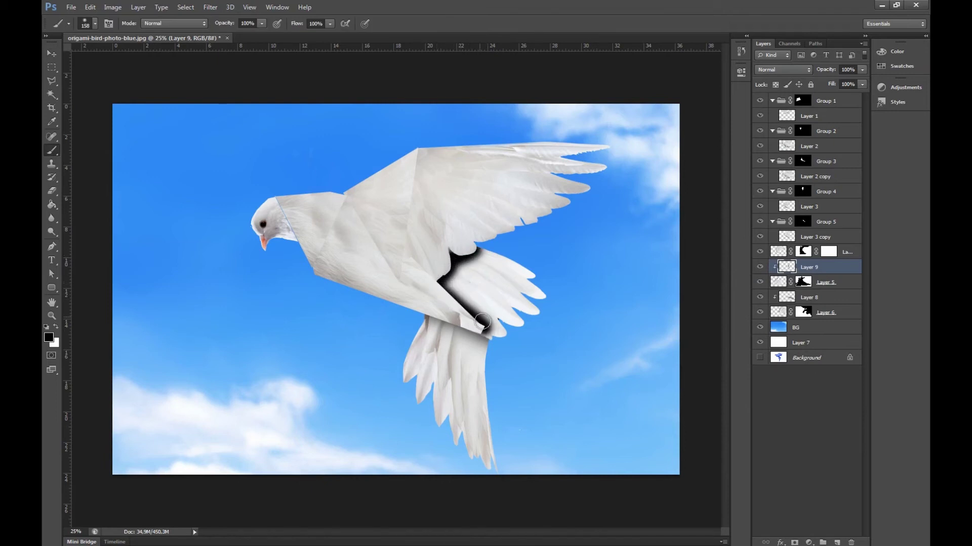
Step: Reapply the last Gaussian Blur to the rear-feather shadow and shift it to a subtle position along the fold
left_click(213, 9)
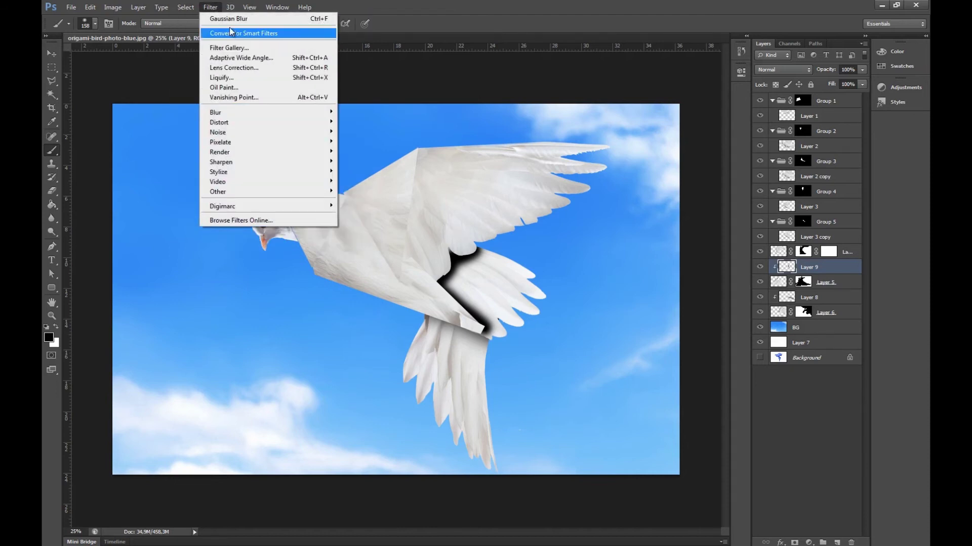
left_click(233, 19)
key("v")
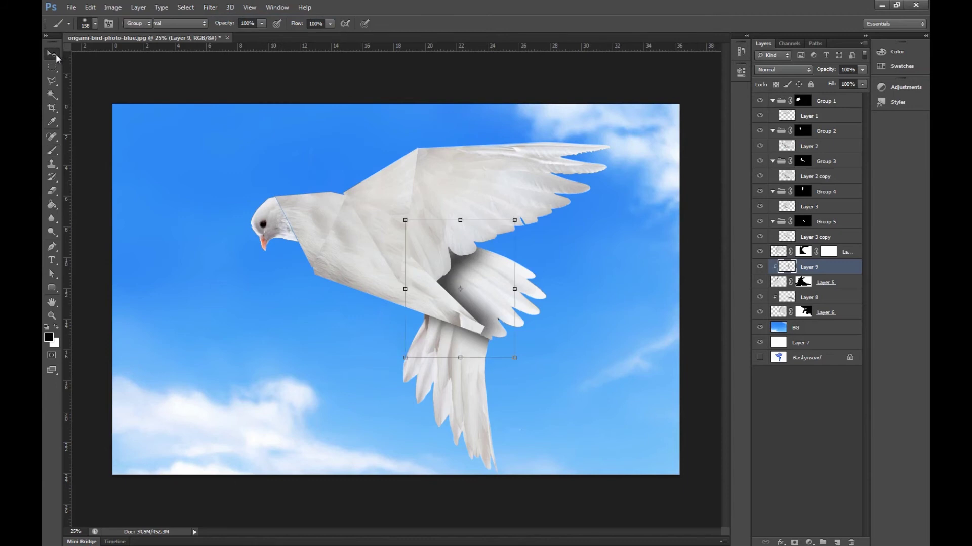
left_click_drag(470, 282, 483, 292)
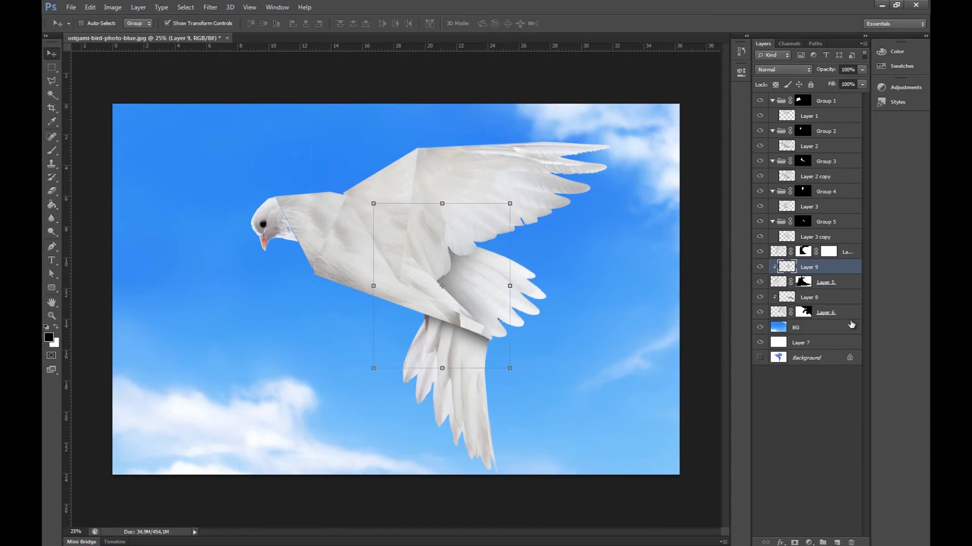
Step: Add a new layer clipped to Layer 4 and paint a black shadow down the fold where the large upper wing meets the body
left_click(760, 251)
left_click(842, 258)
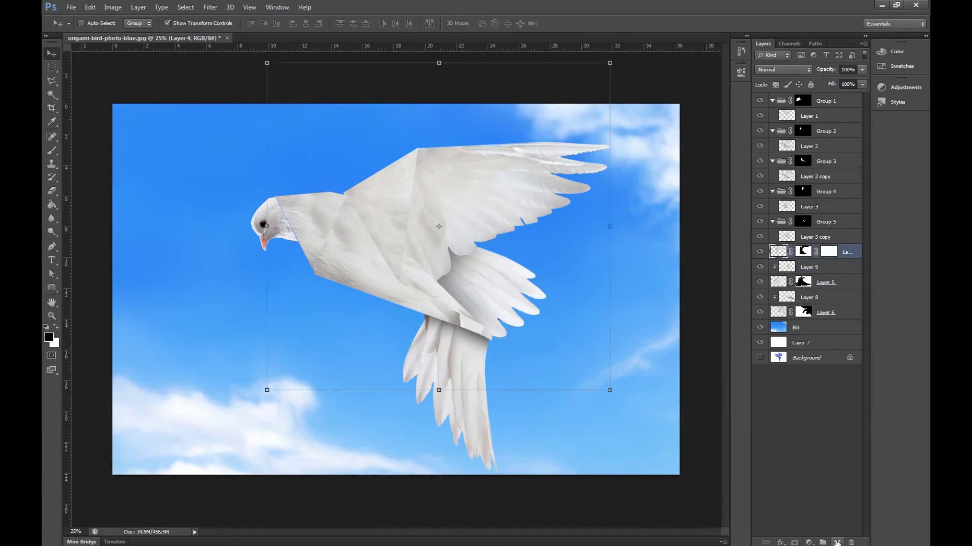
left_click(837, 542)
right_click(827, 250)
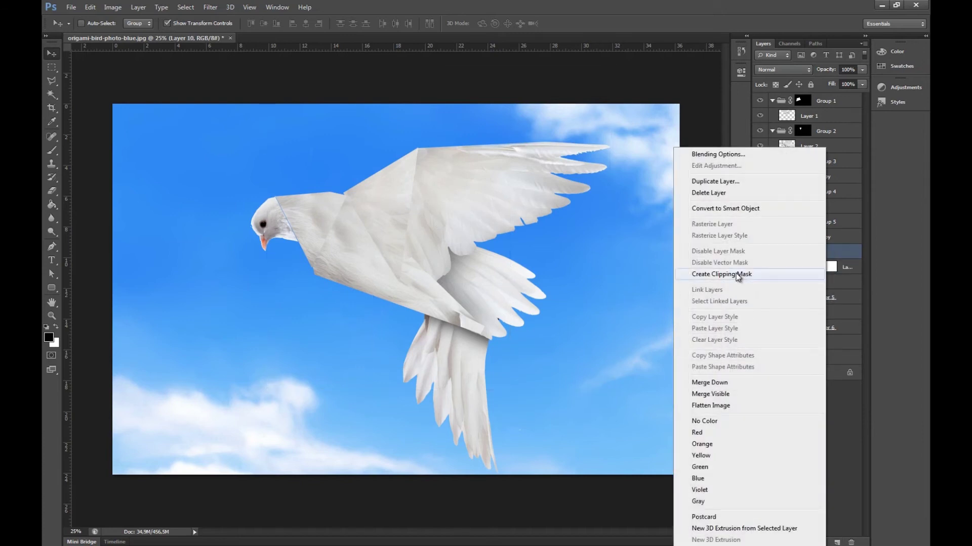
left_click(740, 274)
left_click(51, 151)
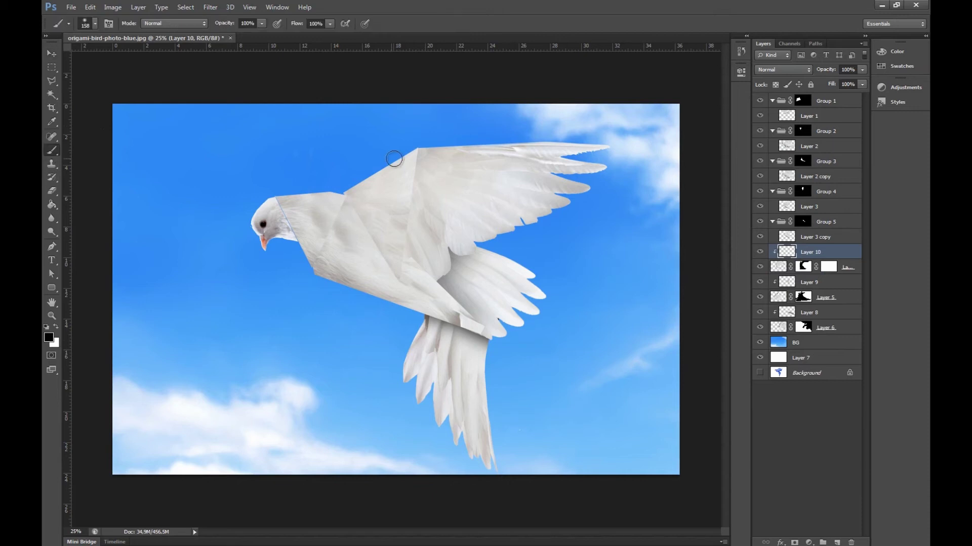
left_click_drag(423, 151, 406, 259)
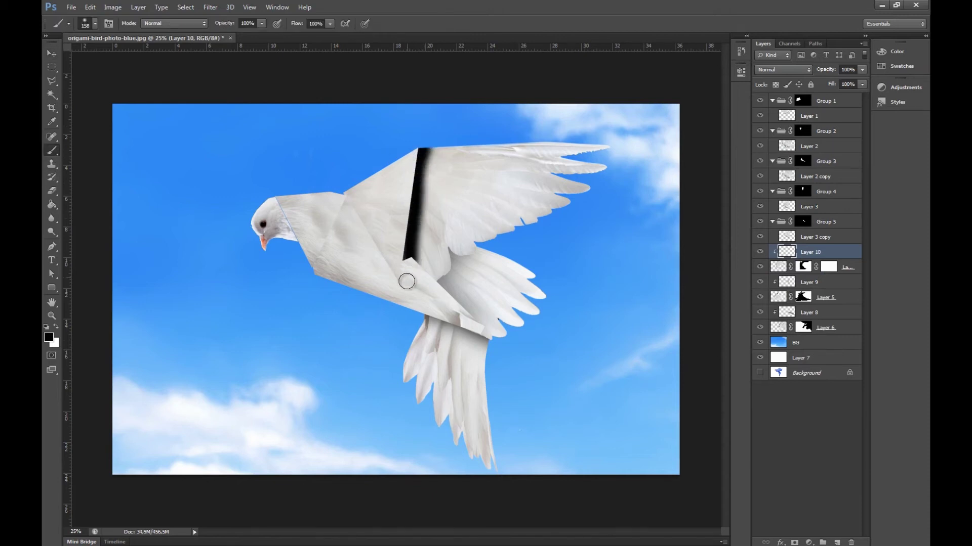
Step: Reapply the last Gaussian Blur to the upper-wing shadow and shift it towards the body until only a subtle edge shows
key("ctrl+f")
key("ctrl+f")
key("ctrl+f")
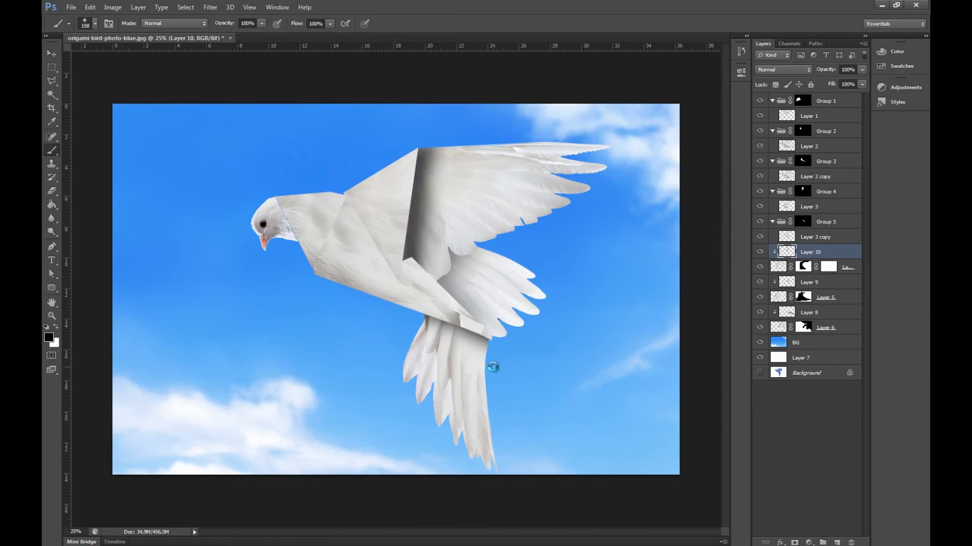
left_click(52, 53)
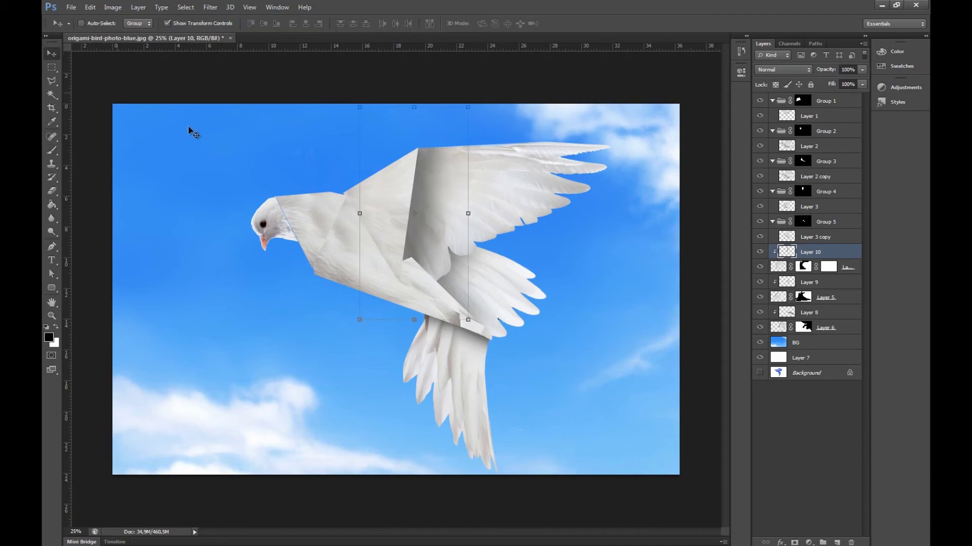
left_click_drag(451, 217, 434, 214)
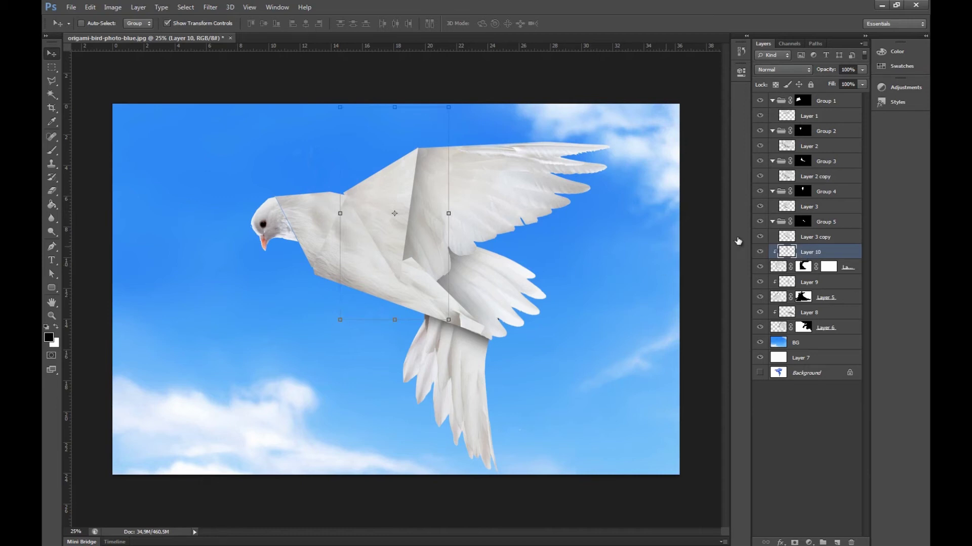
Step: Add a new layer clipped to Layer 3 copy in Group 5 and paint a black shadow along the lower edge of its fold
left_click(811, 223)
left_click(800, 236)
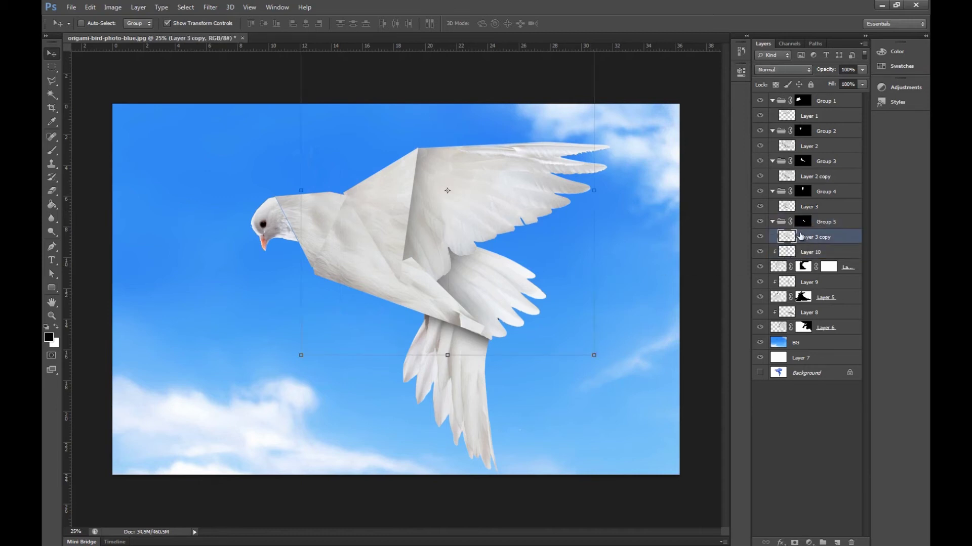
left_click(759, 238)
left_click(759, 238)
left_click(837, 542)
right_click(816, 236)
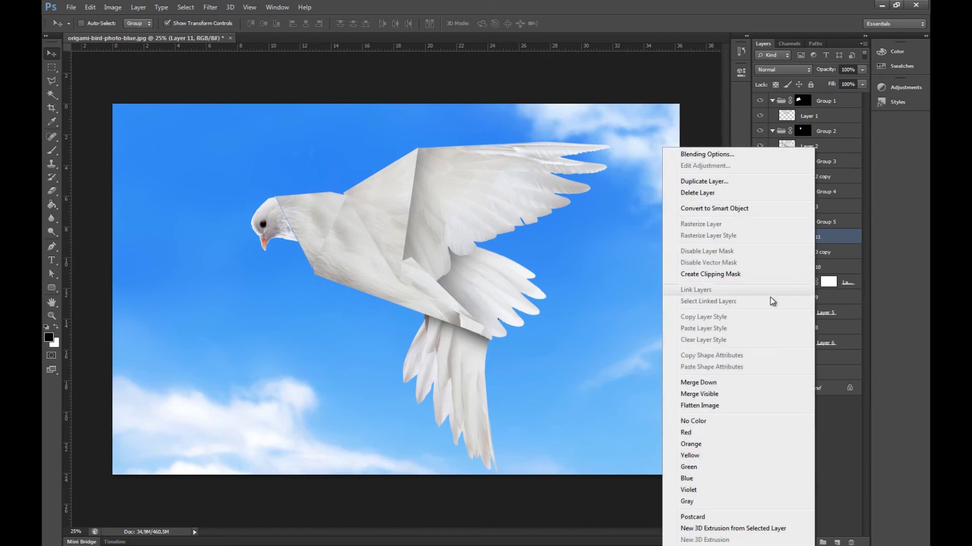
left_click(748, 276)
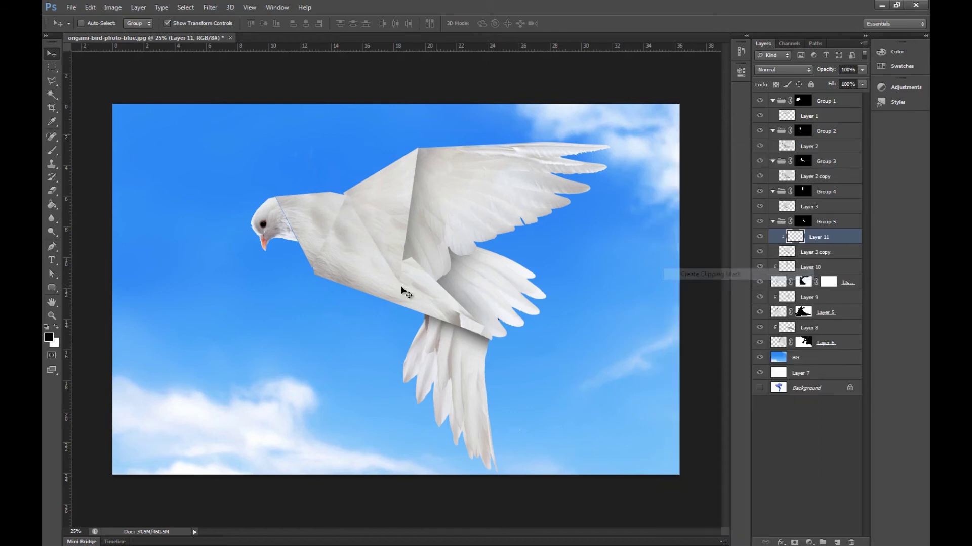
left_click(53, 151)
mouse_move(410, 265)
left_mouse_down()
mouse_move(402, 284)
mouse_move(471, 320)
left_mouse_up()
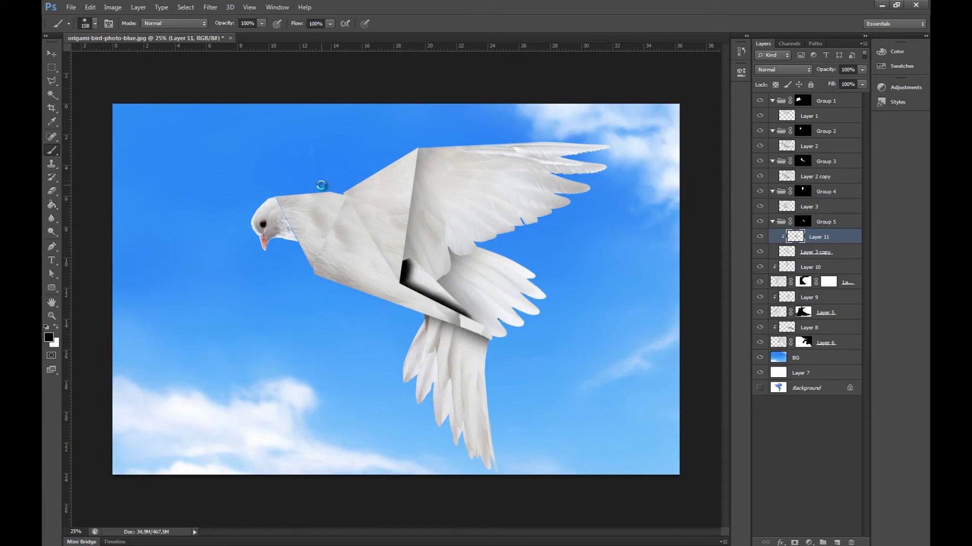
Step: Reapply the last Gaussian Blur to the Group 5 fold shadow and reposition it slightly against the fold edge
key("ctrl+z")
left_click(52, 54)
left_click_drag(431, 301, 448, 306)
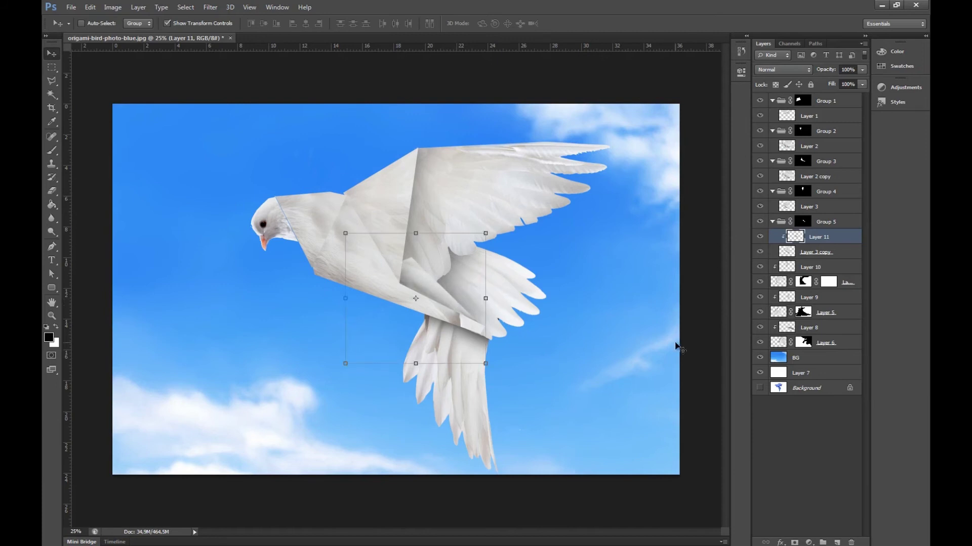
Step: Add a new empty layer above Layer 3 in Group 4 and clip it to Layer 3
left_click(829, 222)
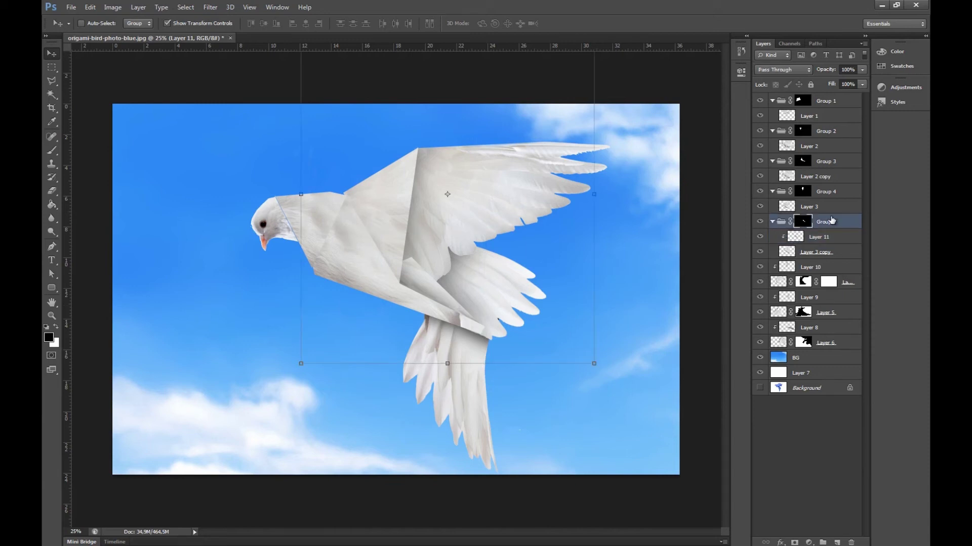
left_click(824, 207)
left_click(759, 206)
left_click(760, 207)
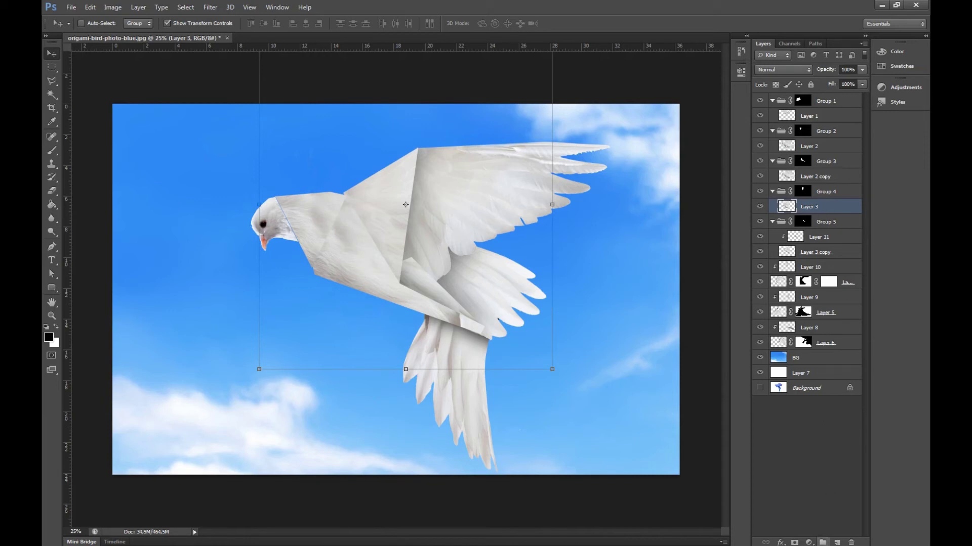
left_click(836, 542)
right_click(810, 208)
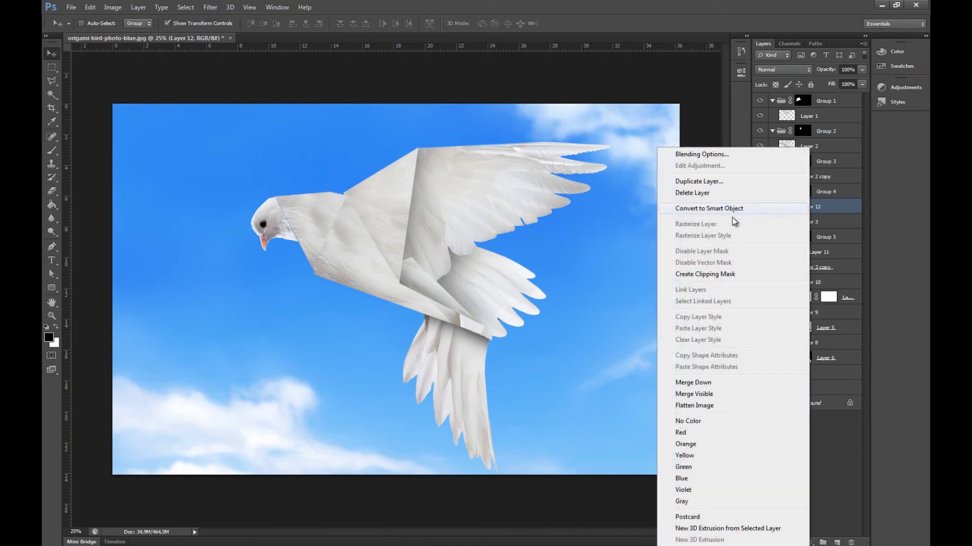
left_click(729, 274)
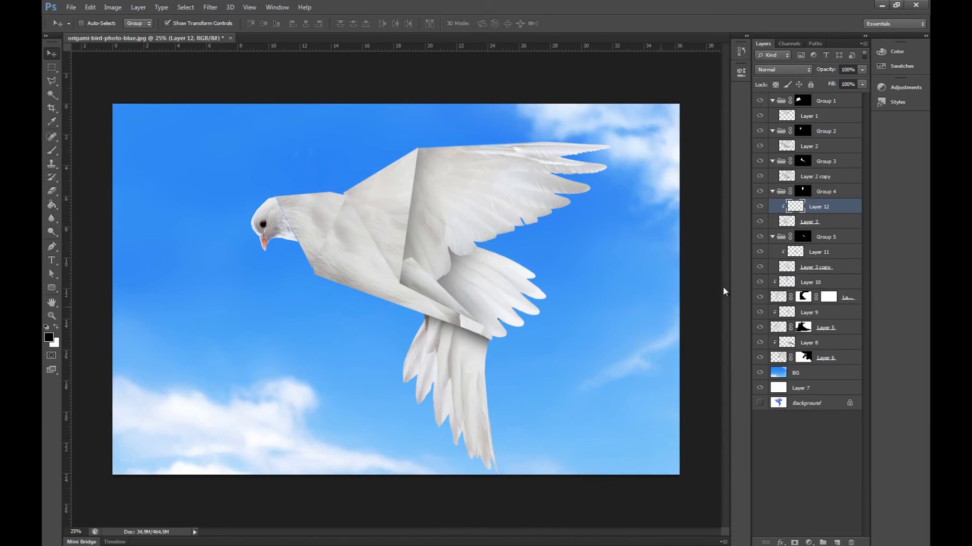
Step: Add a new layer clipped to Layer 2 copy in Group 3 and paint a black shadow along the body's upper fold from neck to tail
left_click(803, 178)
left_click(760, 177)
left_click(760, 177)
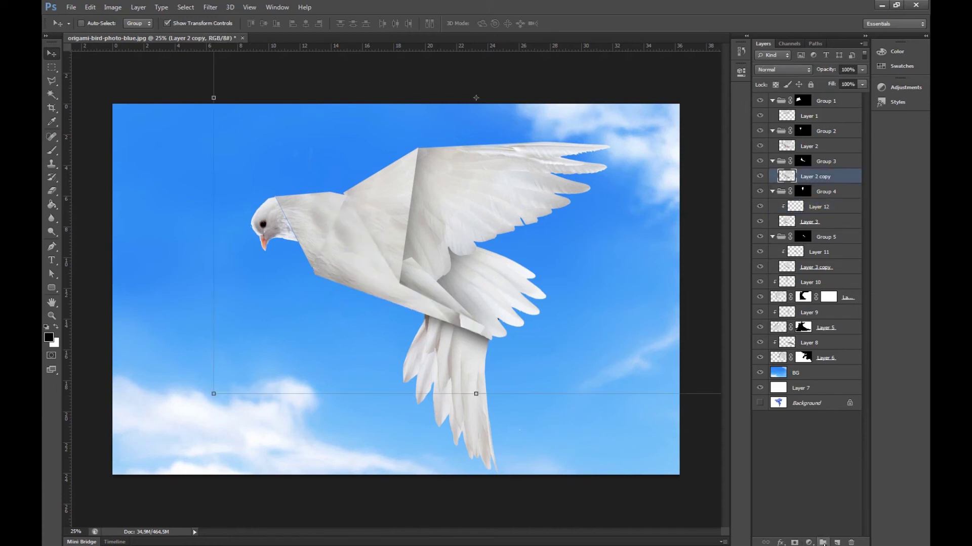
left_click(837, 542)
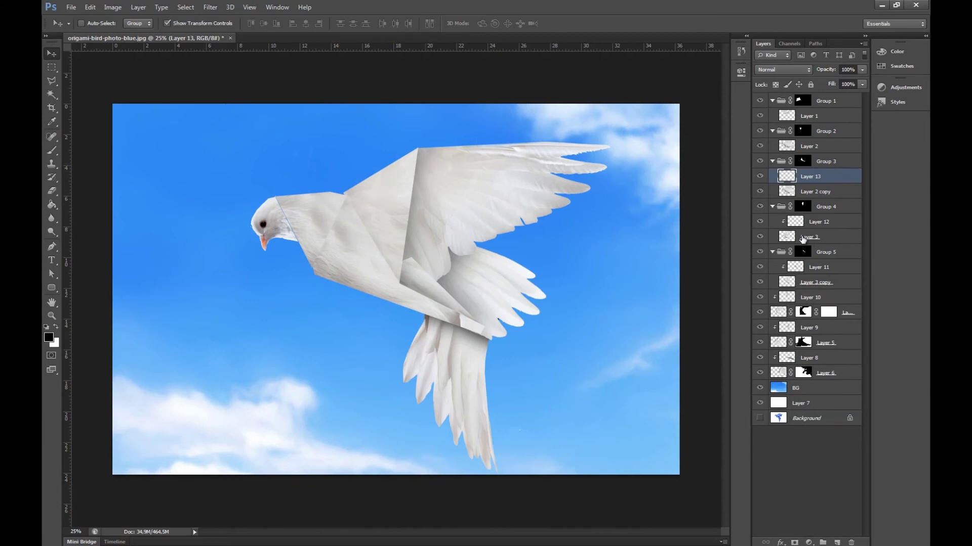
right_click(824, 178)
left_click(741, 277)
left_click(52, 150)
mouse_move(345, 202)
left_mouse_down()
mouse_move(420, 296)
mouse_move(499, 330)
left_mouse_up()
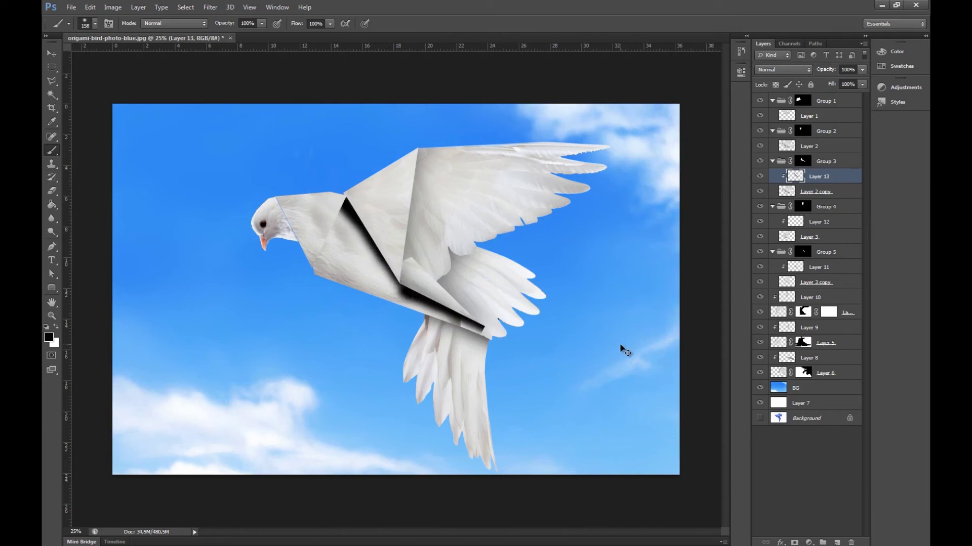
Step: Reapply the last Gaussian Blur to the body-fold shadow and move it slightly upward to soften its effect
key("ctrl+z")
key("ctrl+z")
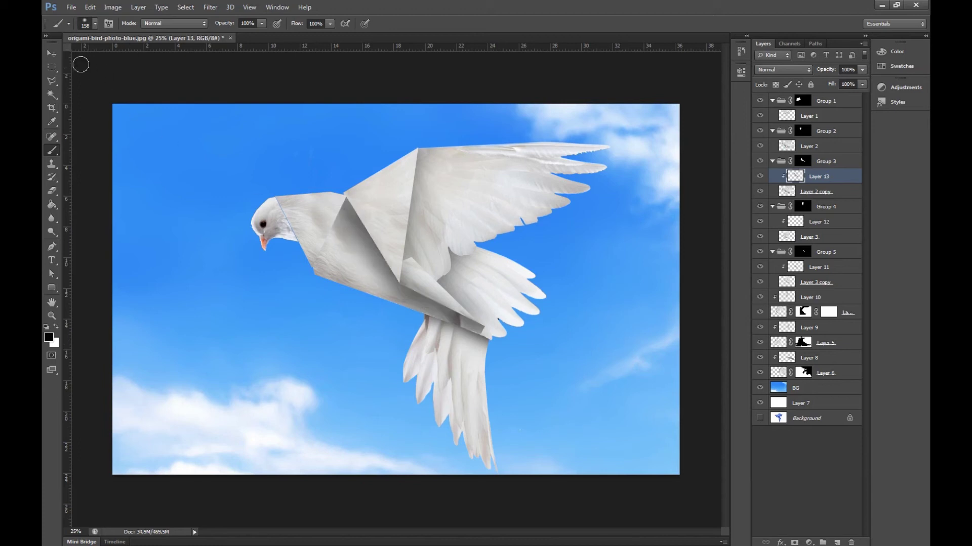
left_click(49, 55)
left_click_drag(419, 262, 420, 248)
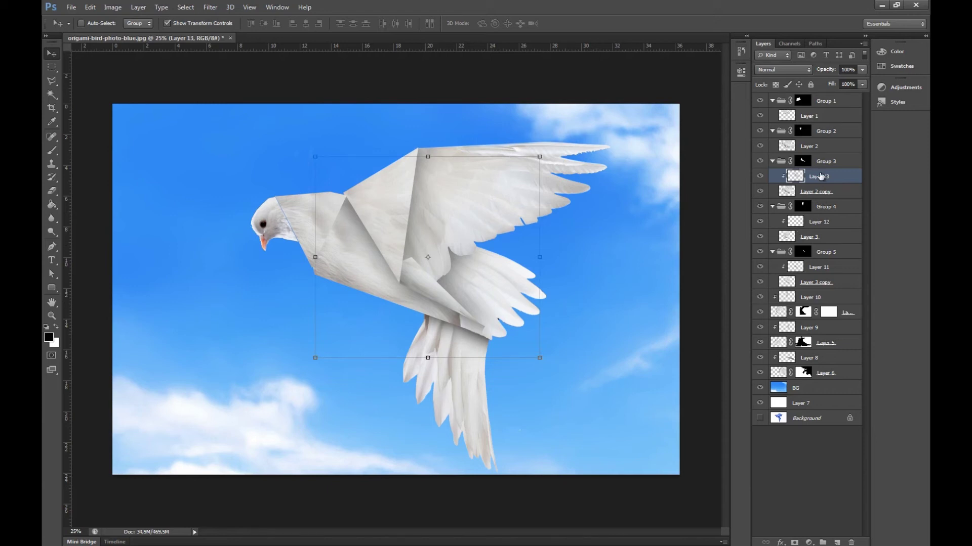
Step: Add a second clipped layer above Layer 13 in Group 3 and paint a black shadow along the body's front fold below the neck
left_click(824, 162)
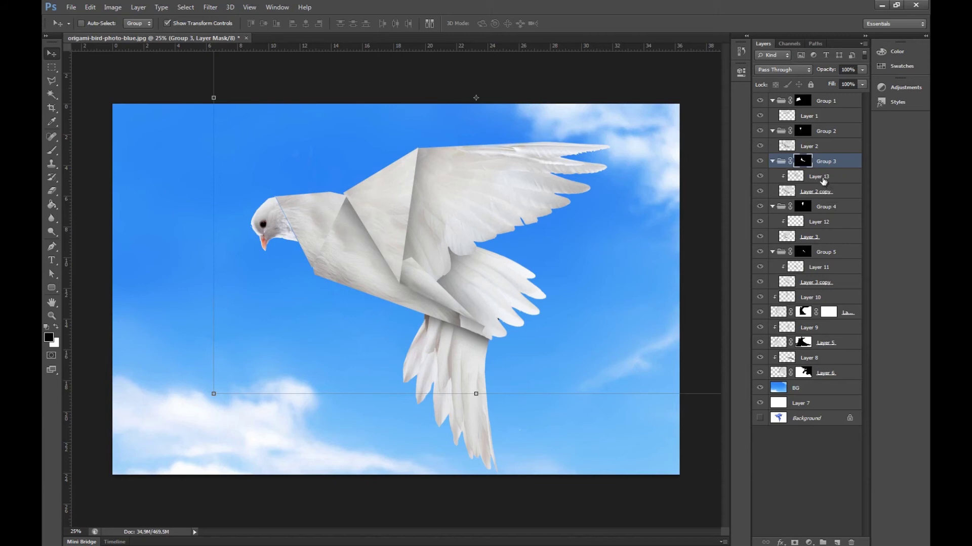
left_click(823, 180)
left_click(819, 147)
left_click(760, 147)
left_click(759, 147)
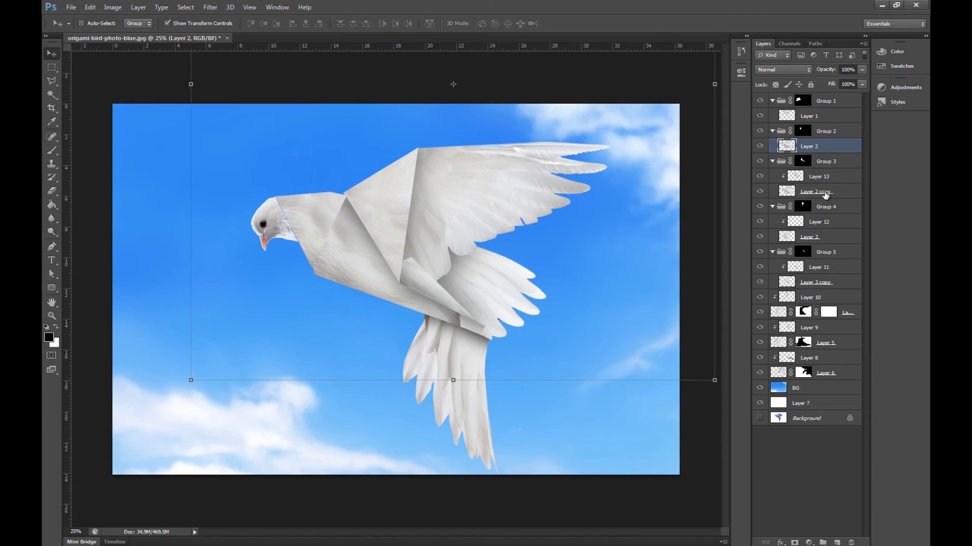
left_click(820, 177)
left_click(837, 542)
right_click(820, 183)
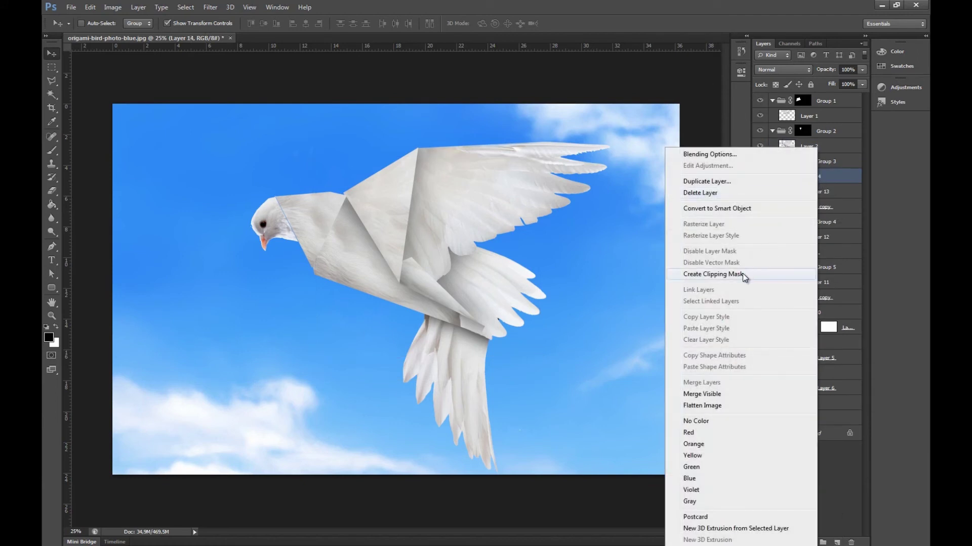
left_click(744, 276)
left_click(52, 151)
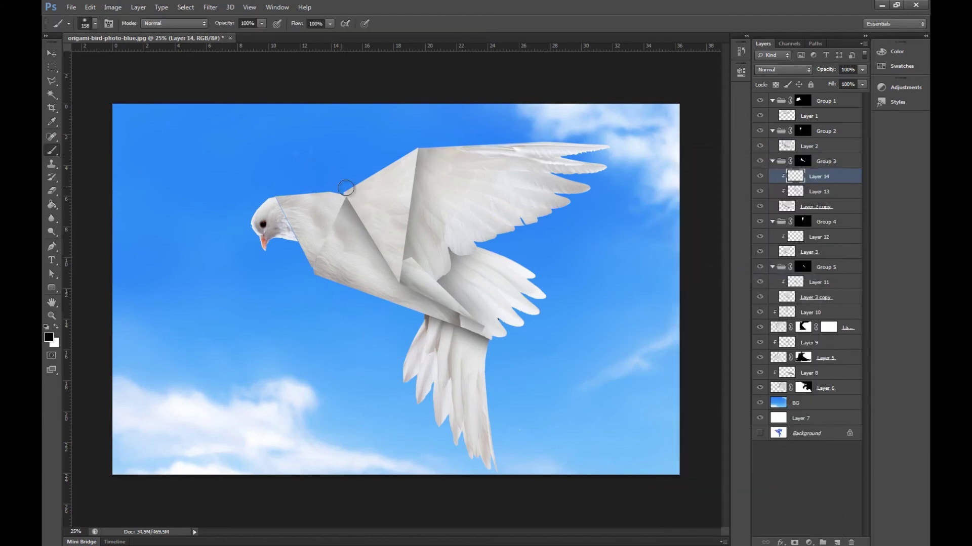
left_click_drag(344, 197, 315, 273)
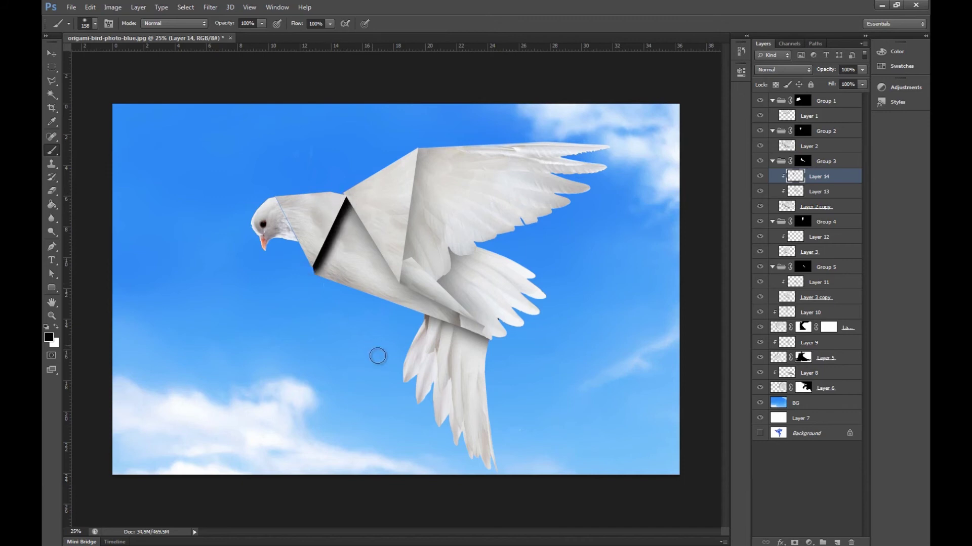
Step: Reapply the last Gaussian Blur to the front body shadow and shift it slightly towards the head
key("ctrl+f")
key("v")
left_click_drag(340, 247, 327, 247)
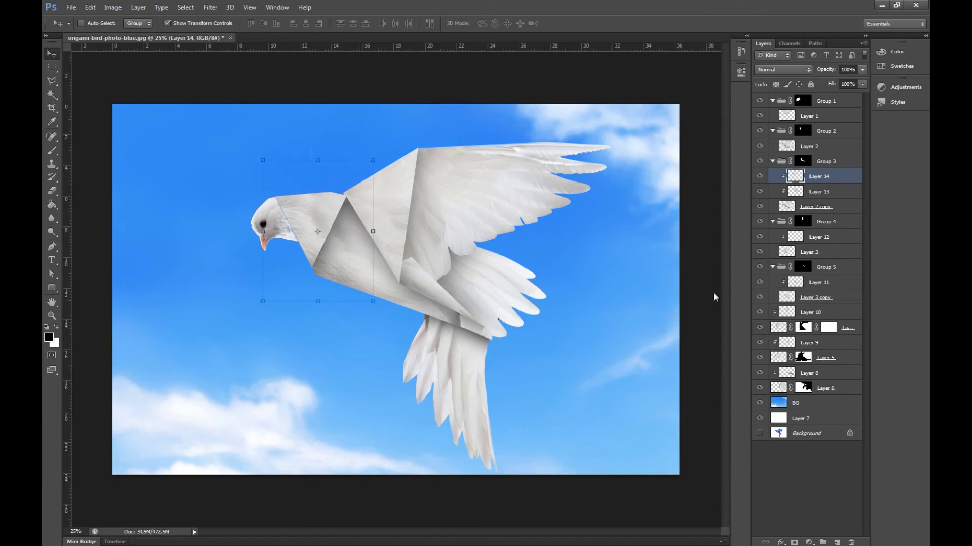
Step: Add a new layer clipped to Layer 1 in Group 1 and paint a black shadow where the head meets the neck fold
left_click(805, 146)
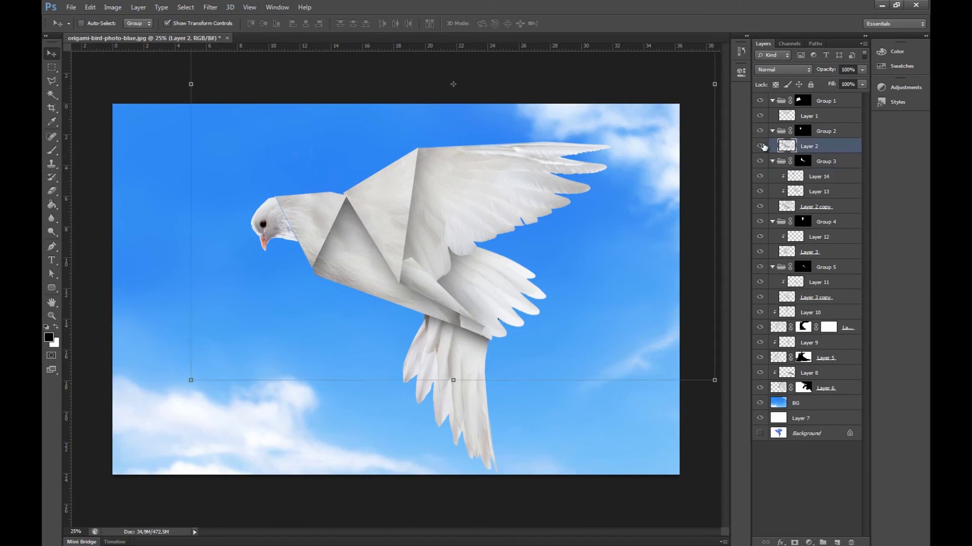
left_click(807, 119)
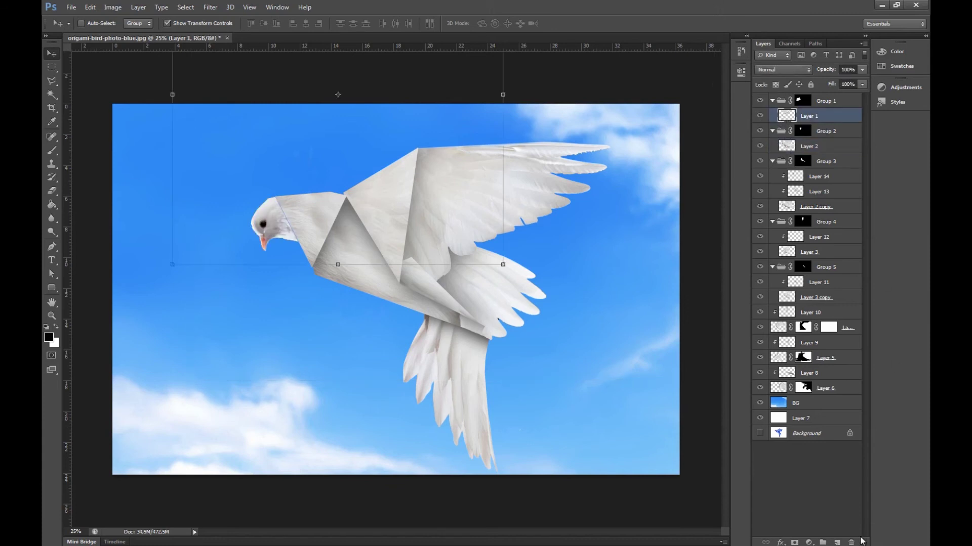
left_click(837, 542)
right_click(778, 119)
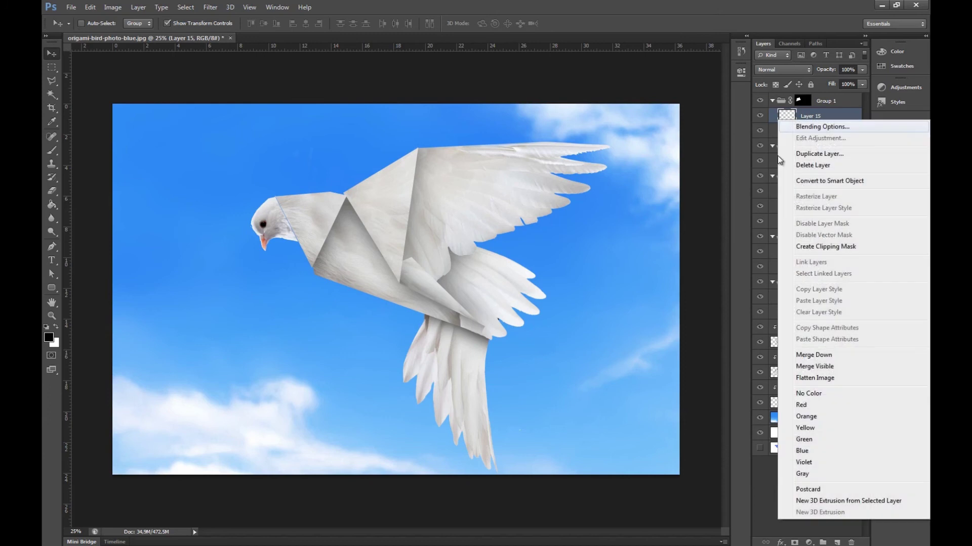
left_click(844, 252)
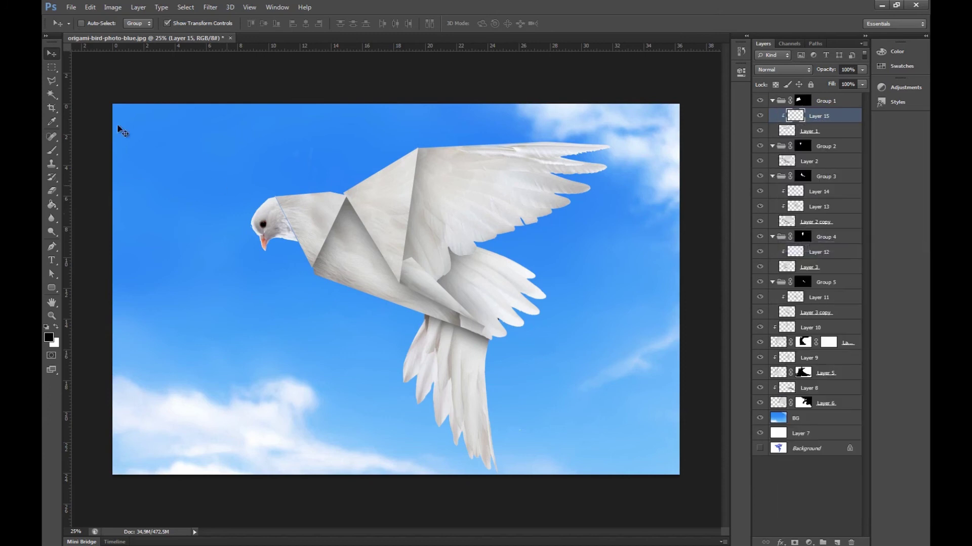
left_click(51, 151)
left_click_drag(285, 203, 296, 242)
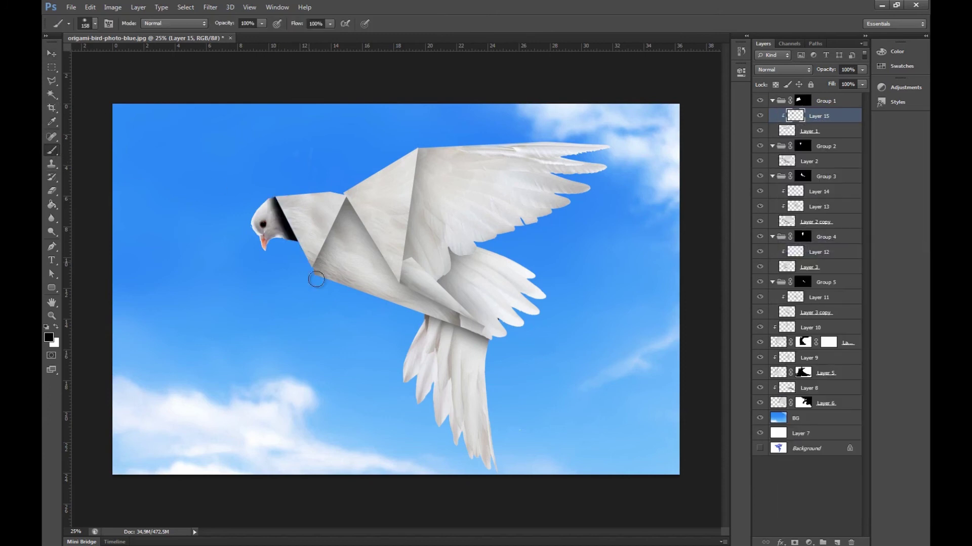
Step: Reapply the last Gaussian Blur to the head shadow and shift it towards the neck for a subtle edge
key("ctrl+z")
left_click(52, 53)
mouse_move(316, 231)
left_mouse_down()
mouse_move(346, 232)
mouse_move(334, 232)
left_mouse_up()
Step: Nudge the head in Group 1 slightly against the neck and place Group 1 between Group 2 and Group 3 in the layer stack
left_click(802, 100)
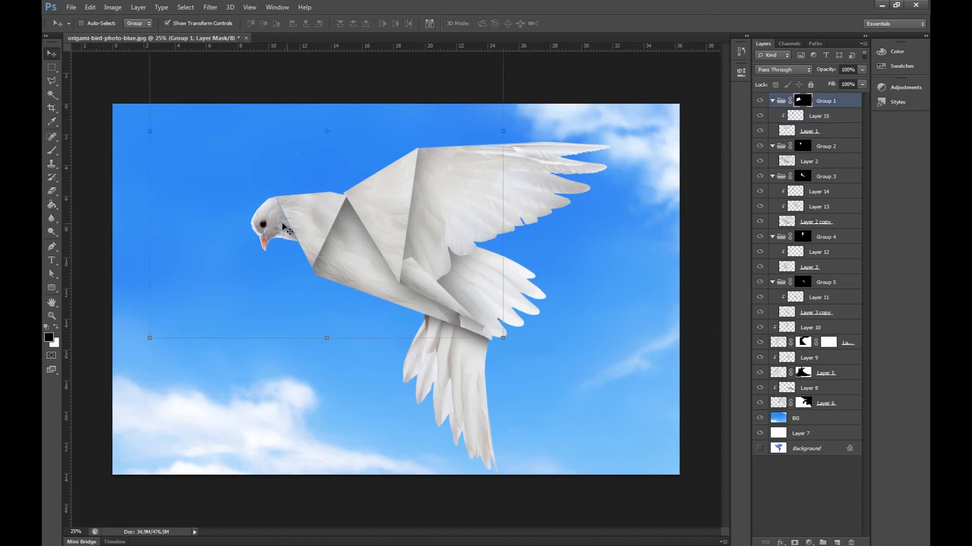
left_click_drag(288, 222, 287, 224)
left_click(824, 102)
left_click_drag(826, 103, 830, 173)
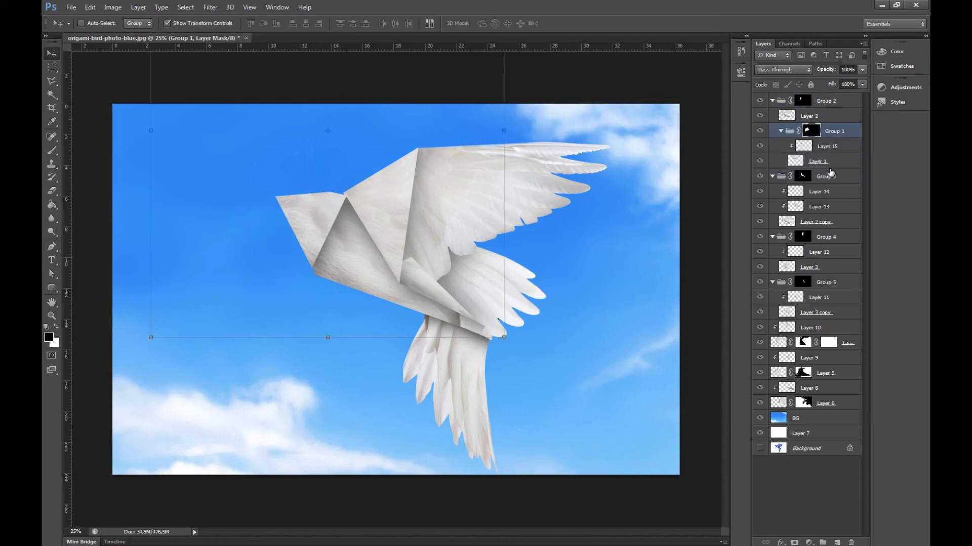
left_click_drag(835, 135, 822, 96)
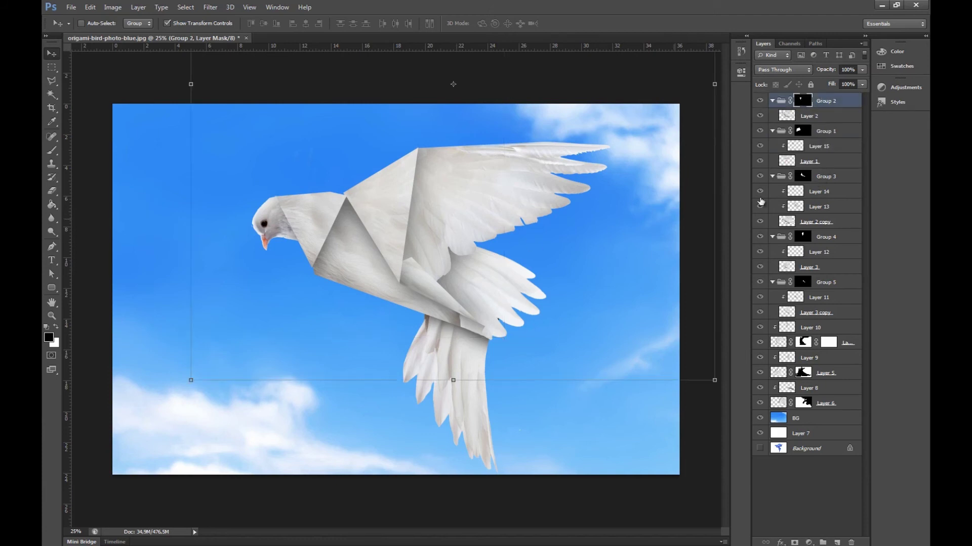
Step: Compare the dove with Group 2 hidden and shown to check its fold
left_click(813, 114)
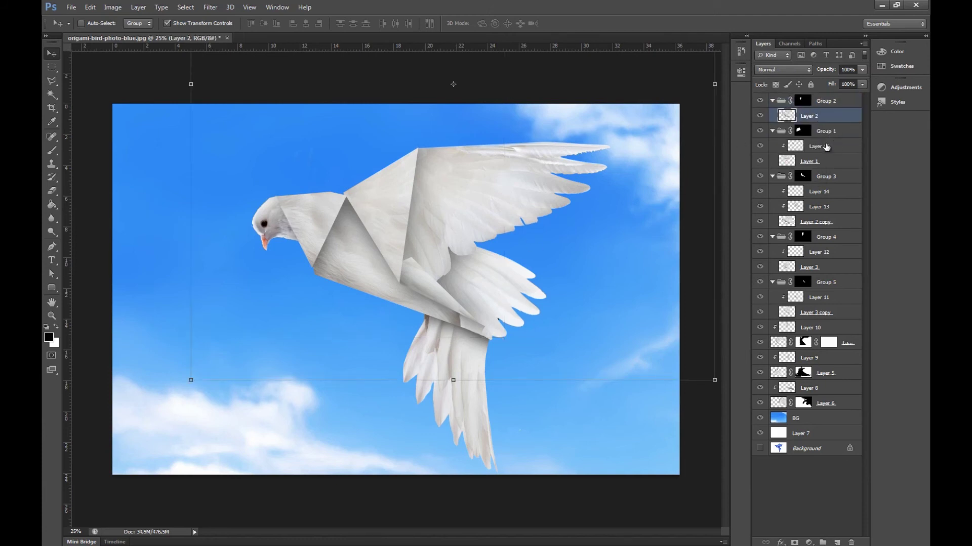
left_click(826, 147)
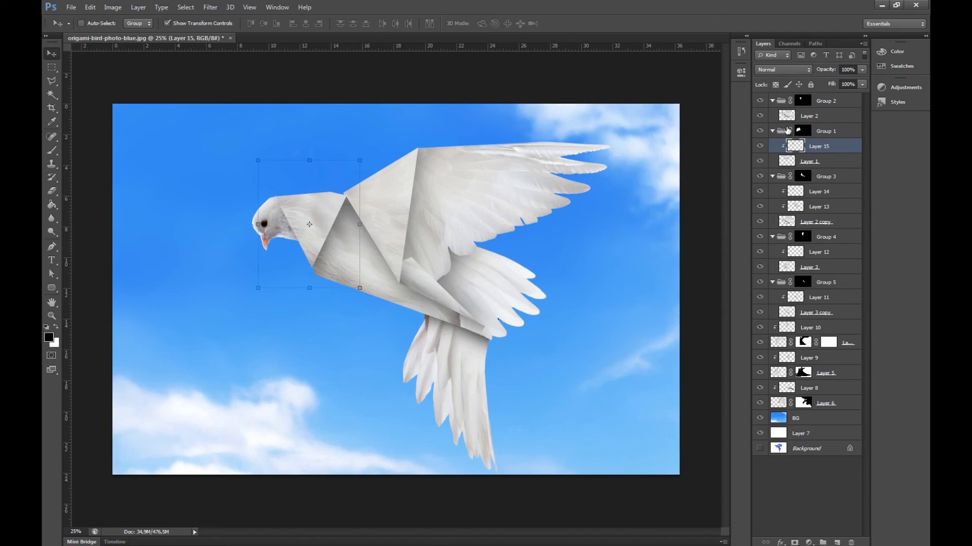
left_click(760, 101)
left_click(760, 101)
key("ctrl+minus")
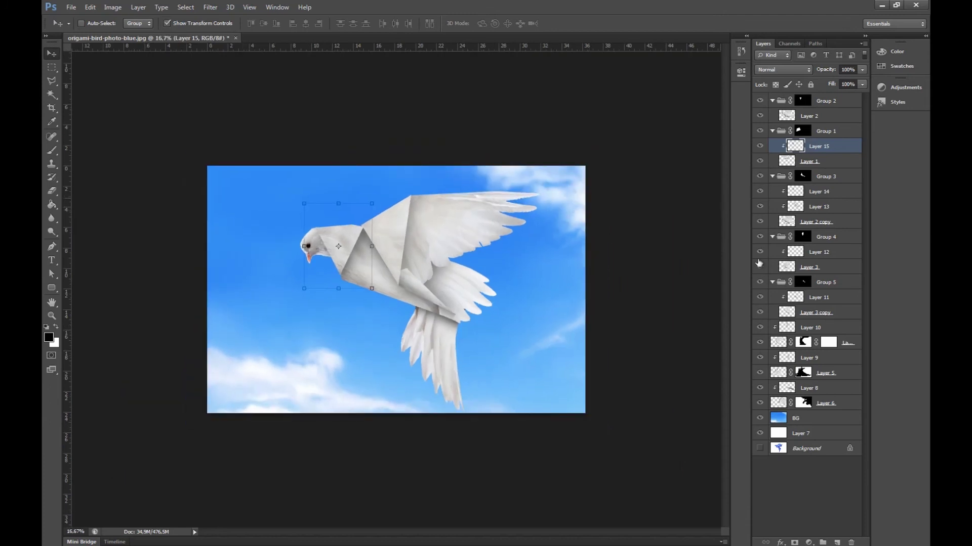
Step: Add a new layer above Group 2 and fill it with the Clouds render filter in white and black
left_click(832, 101)
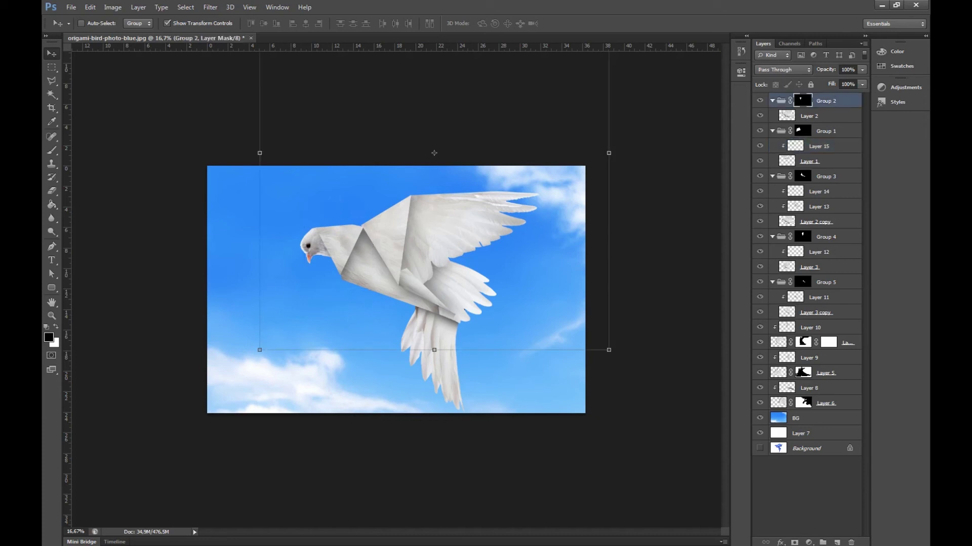
left_click(837, 543)
left_click_drag(806, 118, 808, 96)
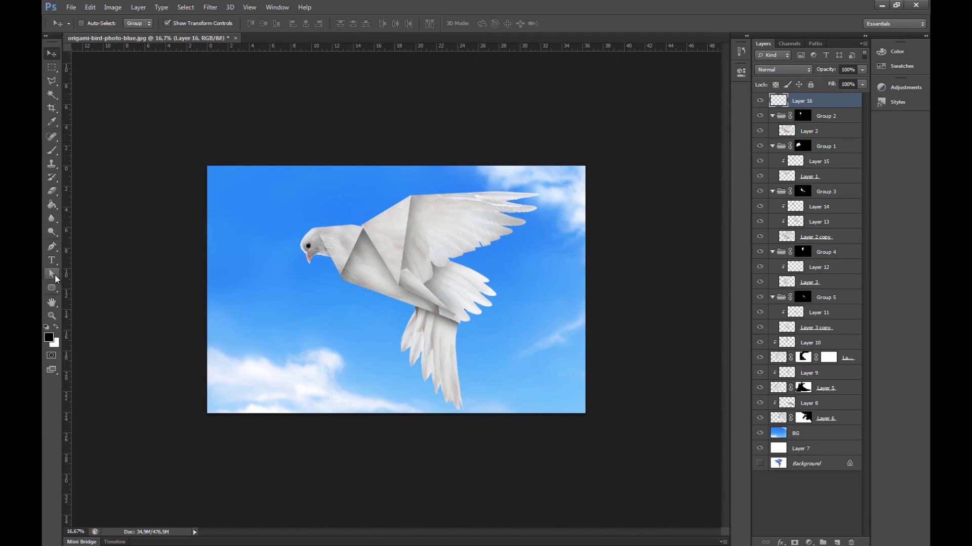
left_click(56, 328)
left_click(210, 7)
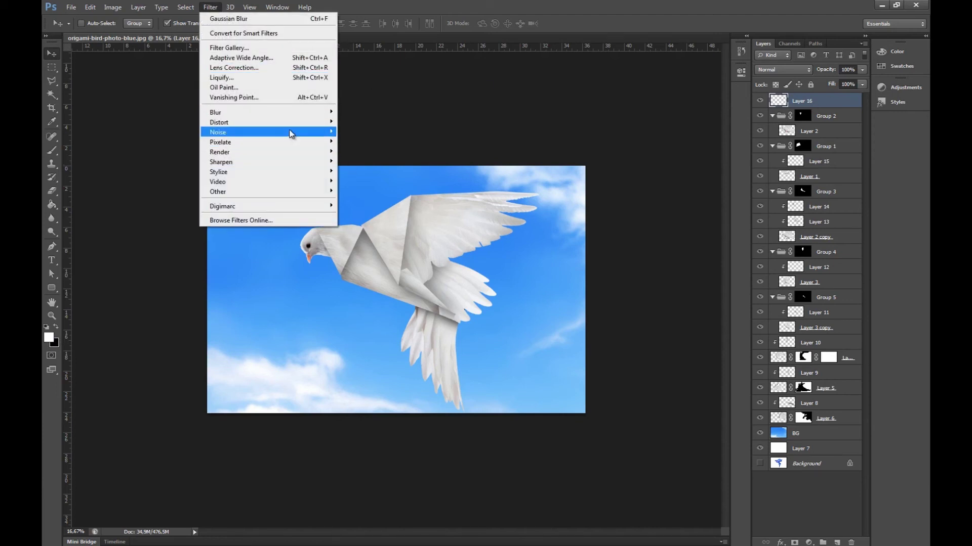
mouse_move(282, 152)
left_click(185, 154)
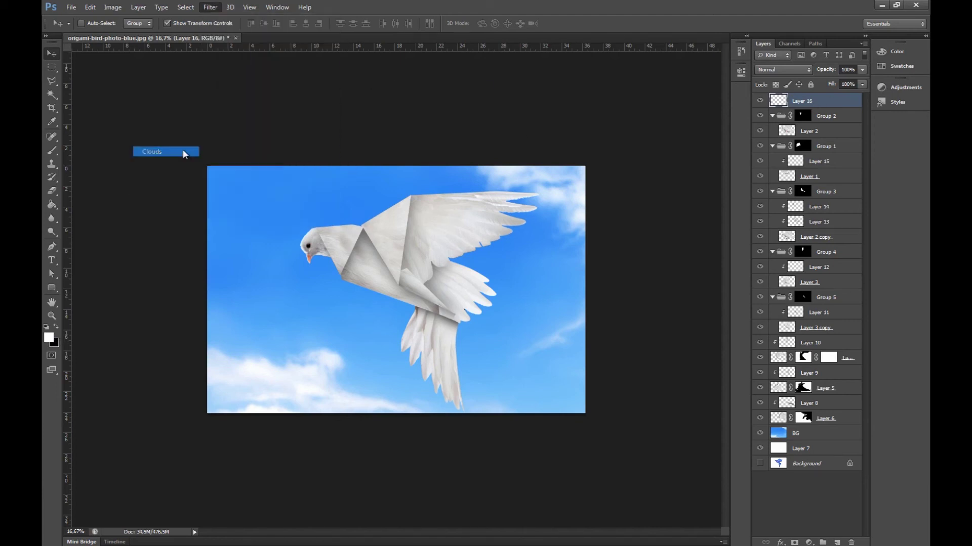
Step: Turn the clouds into rays with a zooming Radial Blur centred on the image's upper-left corner, and set the layer's blending mode to Soft Light
left_click(210, 7)
mouse_move(262, 114)
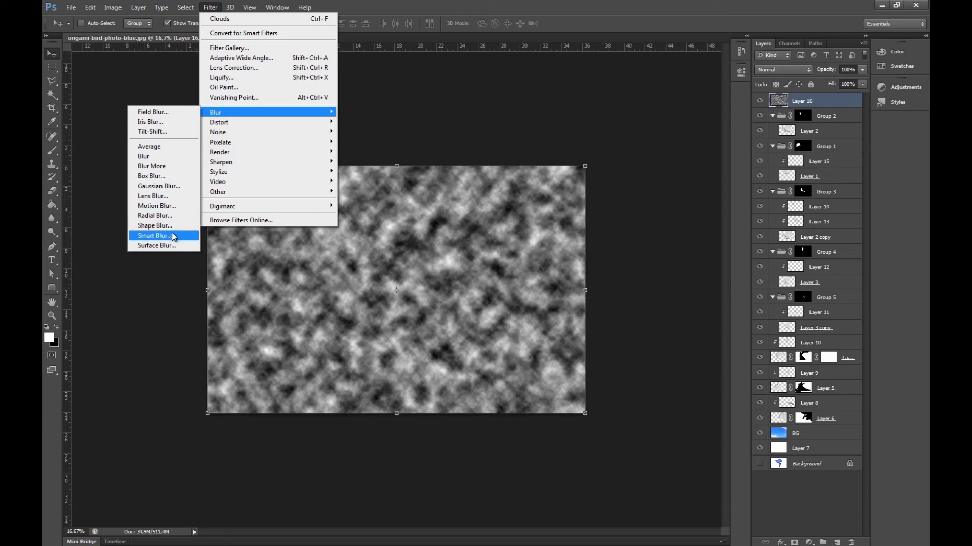
left_click(161, 215)
left_click(398, 266)
left_click_drag(399, 226, 465, 223)
left_click_drag(490, 294, 454, 253)
left_click(494, 213)
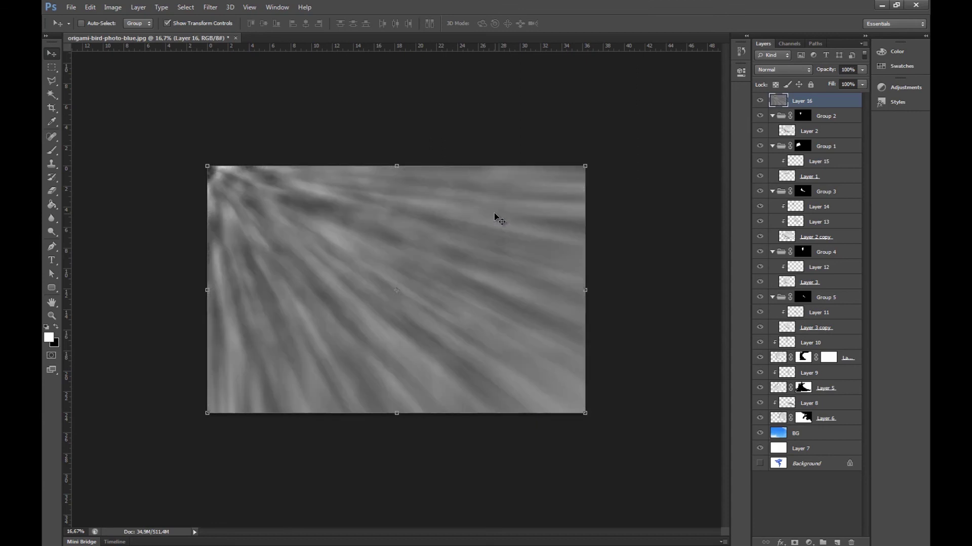
left_click(808, 71)
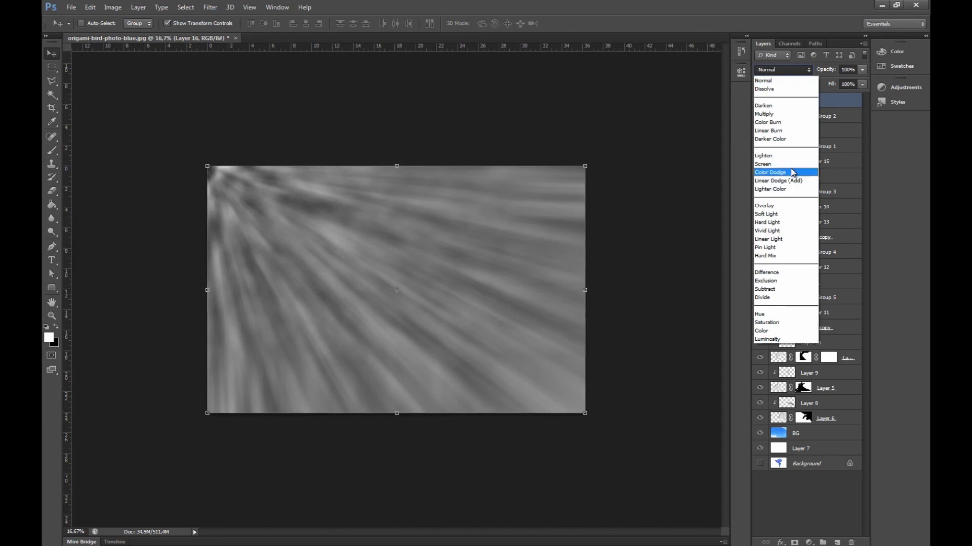
left_click(785, 214)
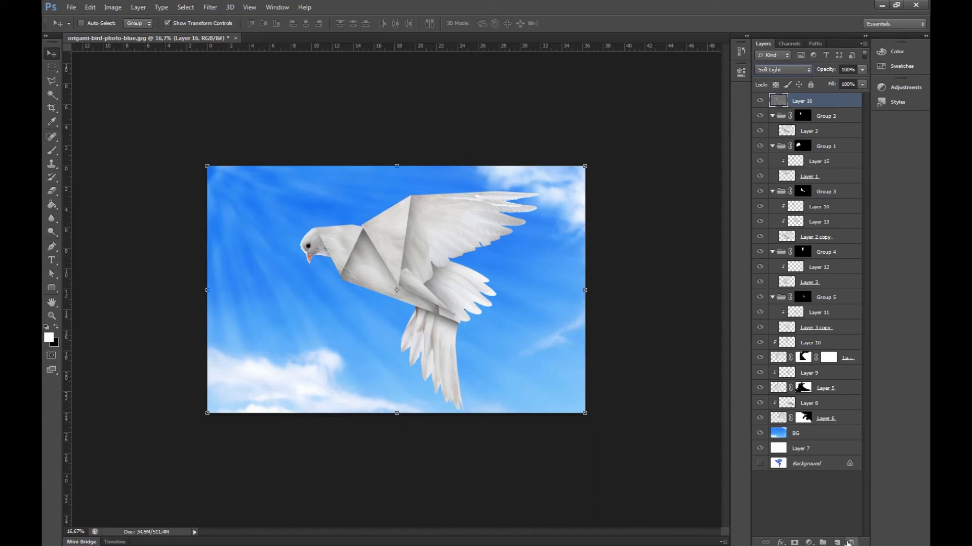
Step: Add a new layer and paint the sky's upper-left corner solid white with a 370 px soft brush
left_click(836, 543)
left_click(54, 151)
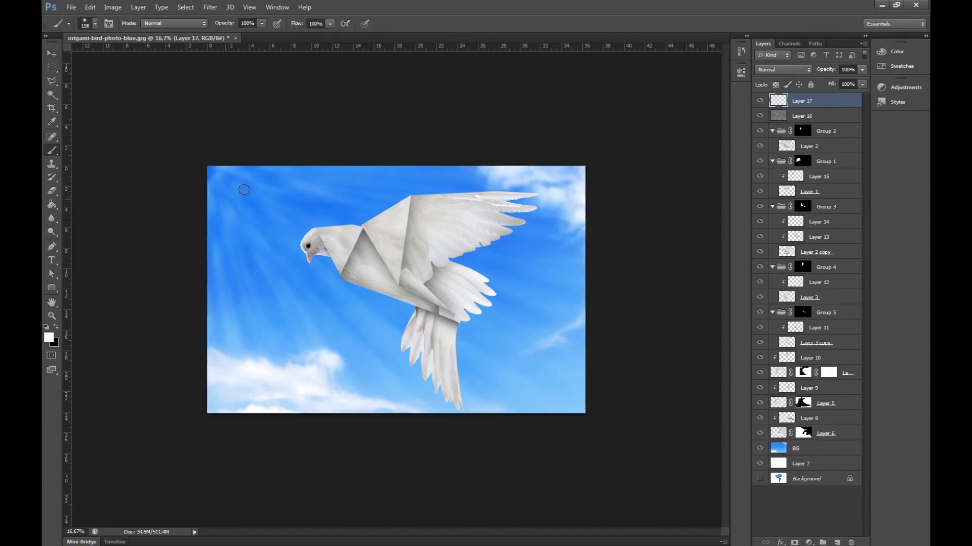
left_click(95, 24)
left_click(138, 63)
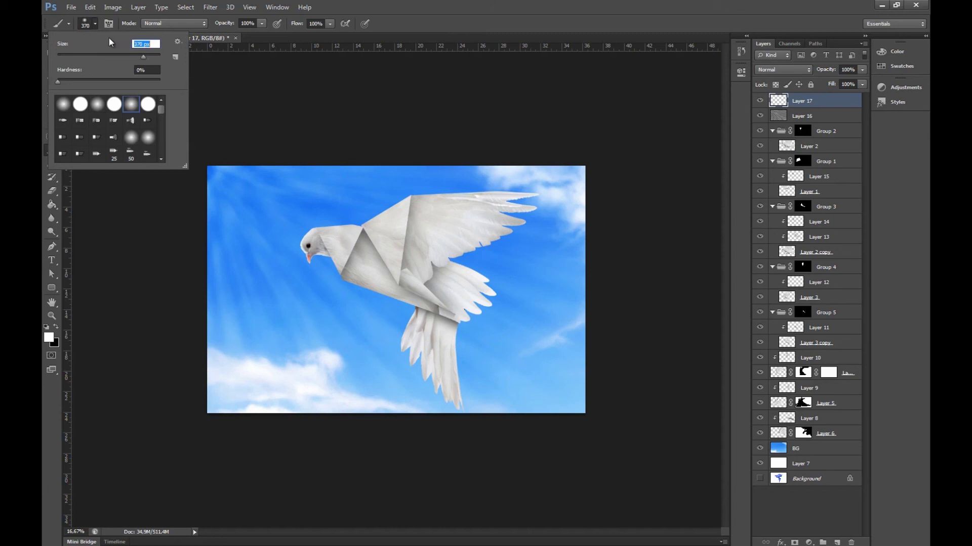
left_click(221, 156)
mouse_move(176, 230)
left_mouse_down()
mouse_move(222, 213)
mouse_move(246, 195)
mouse_move(179, 294)
mouse_move(215, 223)
left_mouse_up()
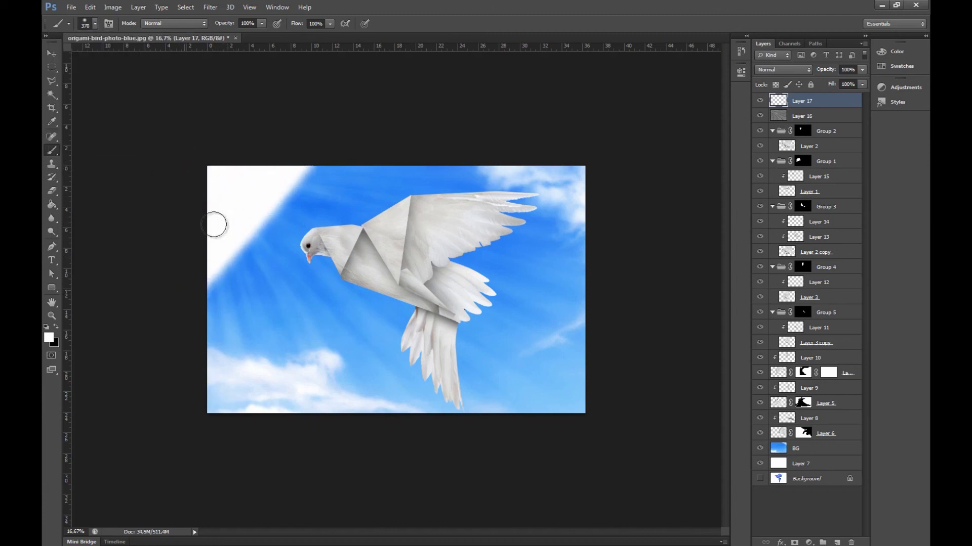
Step: Apply the last Radial Blur settings repeatedly to the white corner glow
left_click(210, 7)
mouse_move(272, 112)
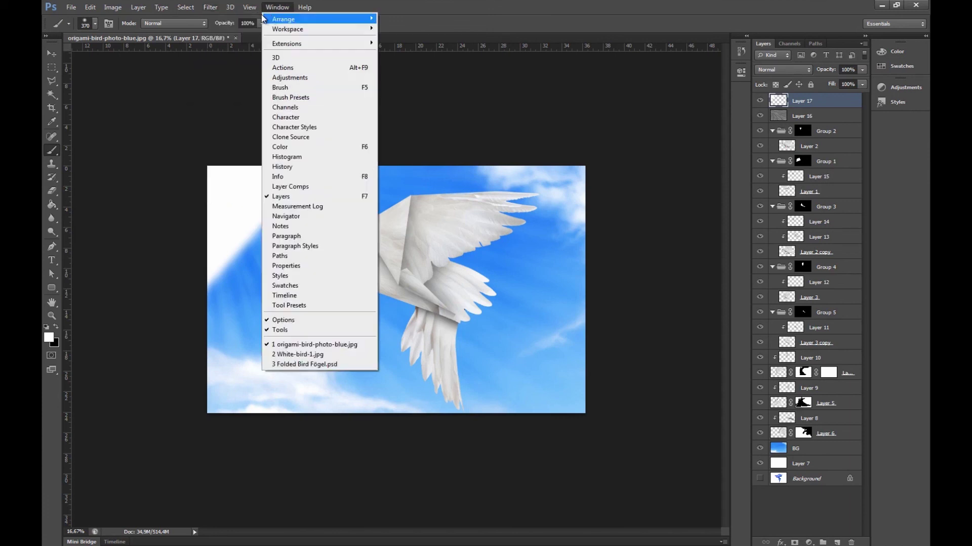
key("Escape")
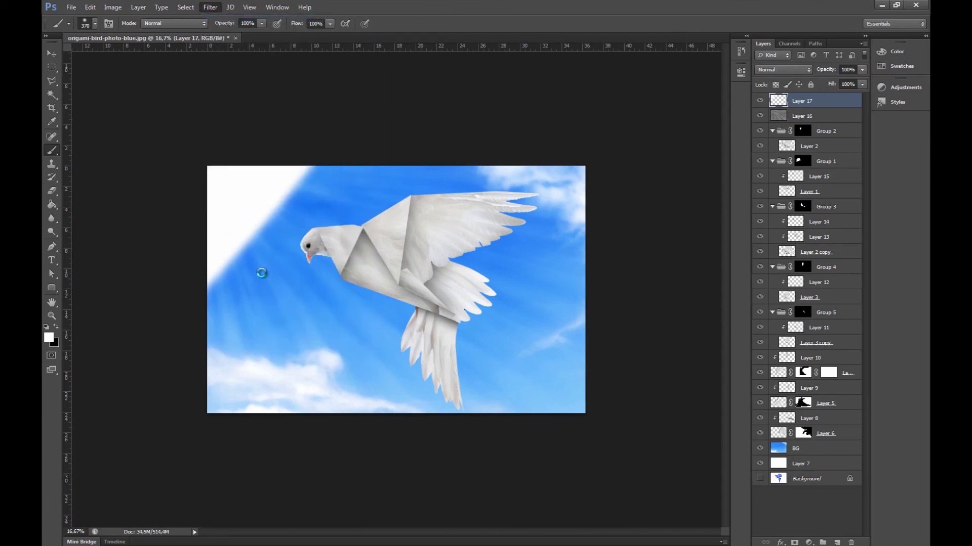
key("ctrl+f")
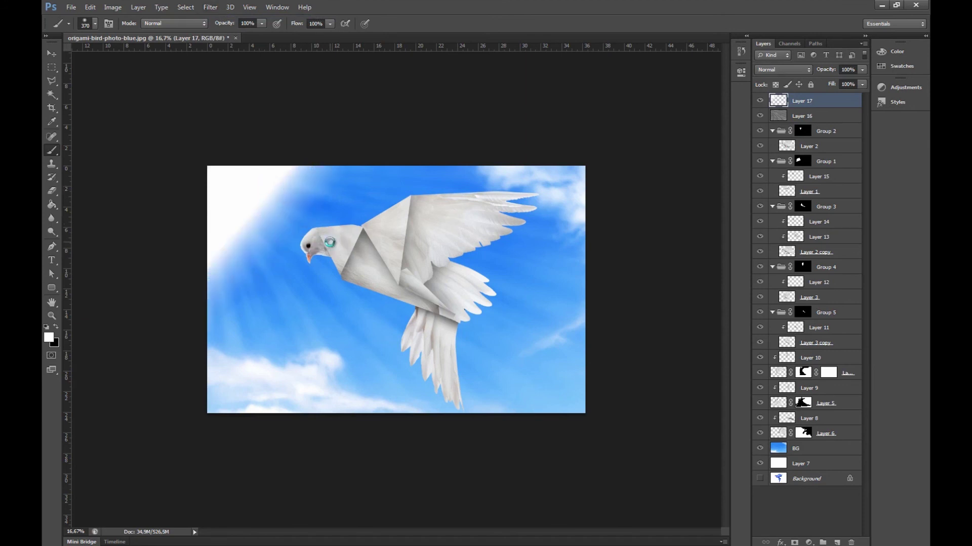
Step: Soften the white corner glow with a Gaussian Blur of 200,3 pixels radius
left_click(210, 7)
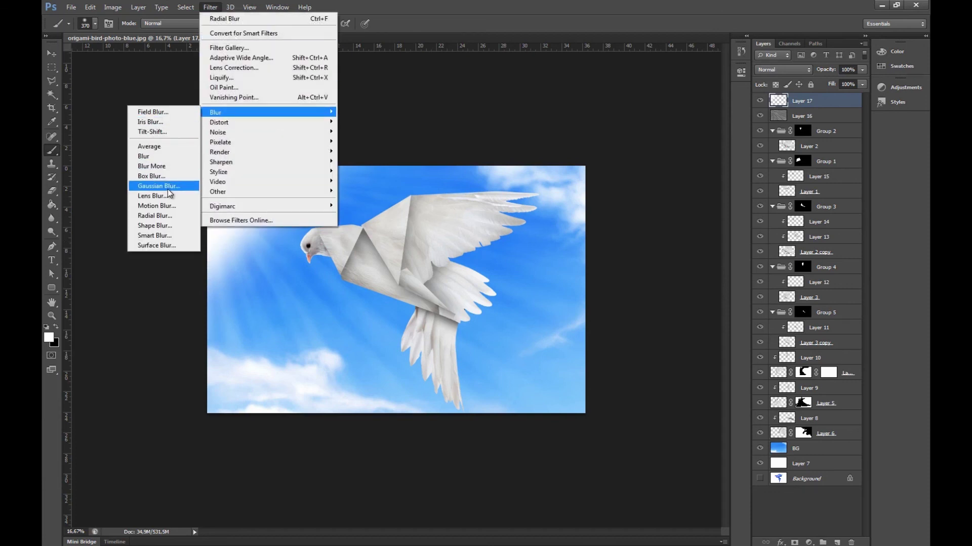
left_click(155, 186)
left_click_drag(469, 284, 496, 286)
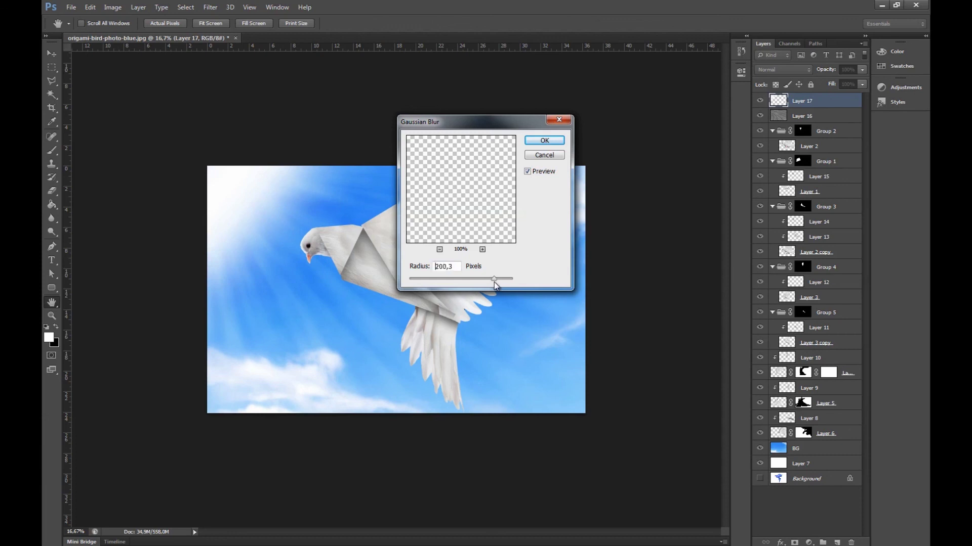
left_click(557, 140)
key("b")
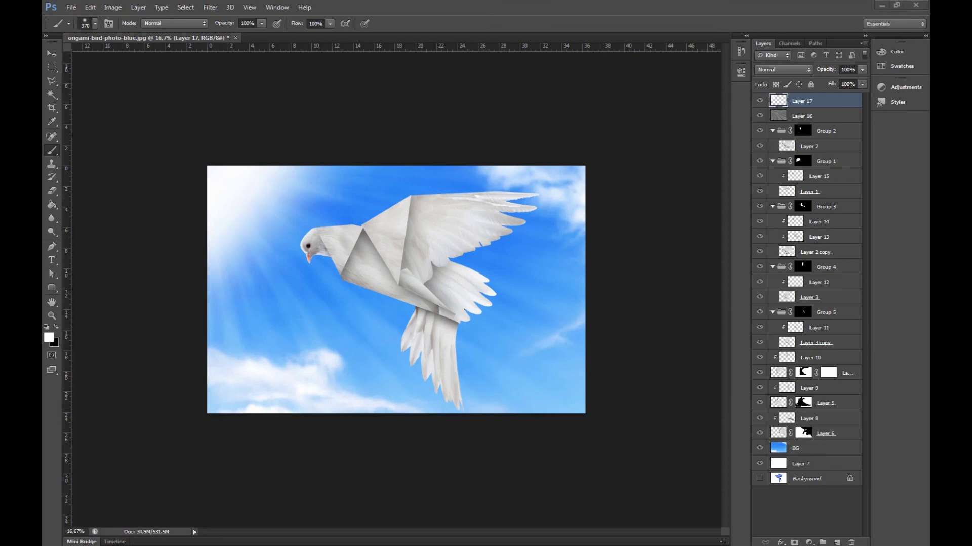
Step: Open green-small-branch.jpg as a separate document and select its white background with the Magic Wand
left_click_drag(128, 278, 407, 302)
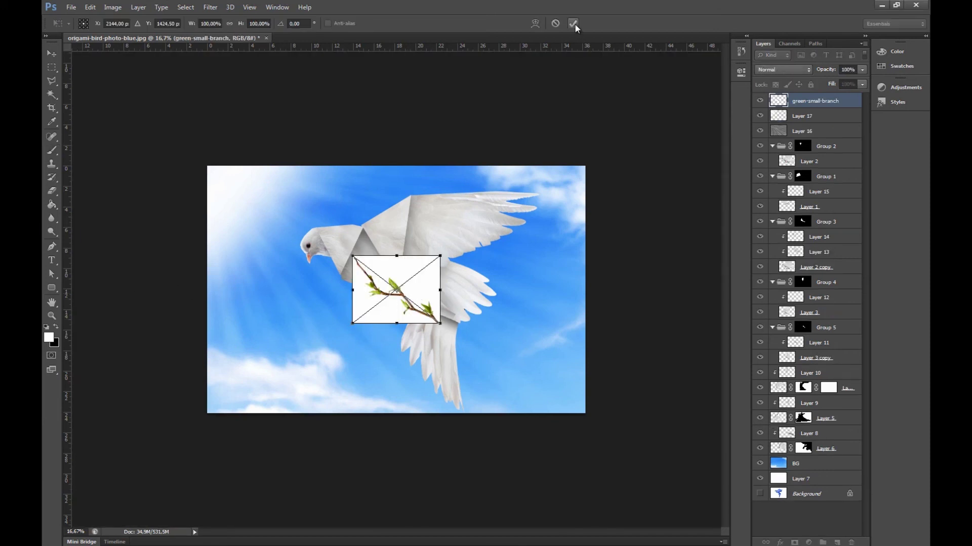
left_click(555, 24)
left_click_drag(121, 82, 355, 39)
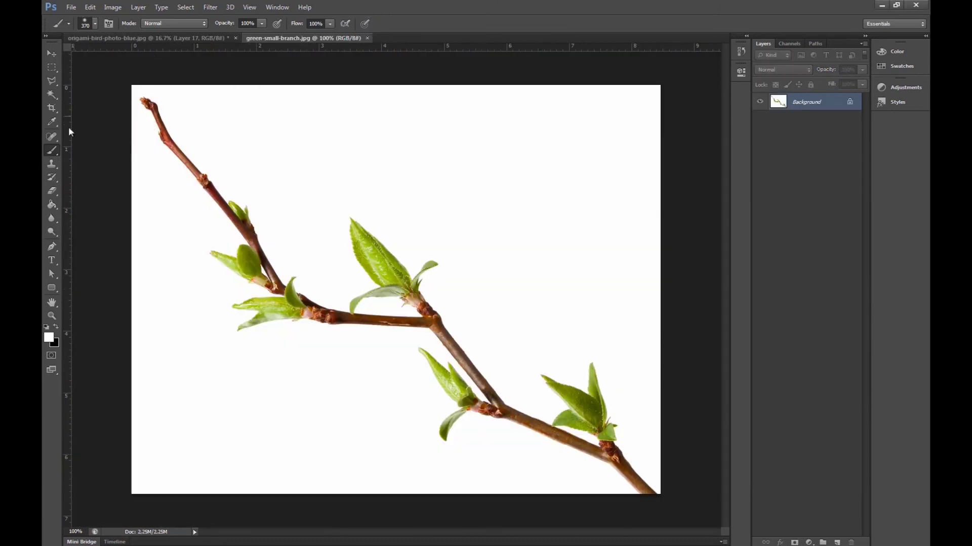
left_click(51, 94)
left_click(341, 150)
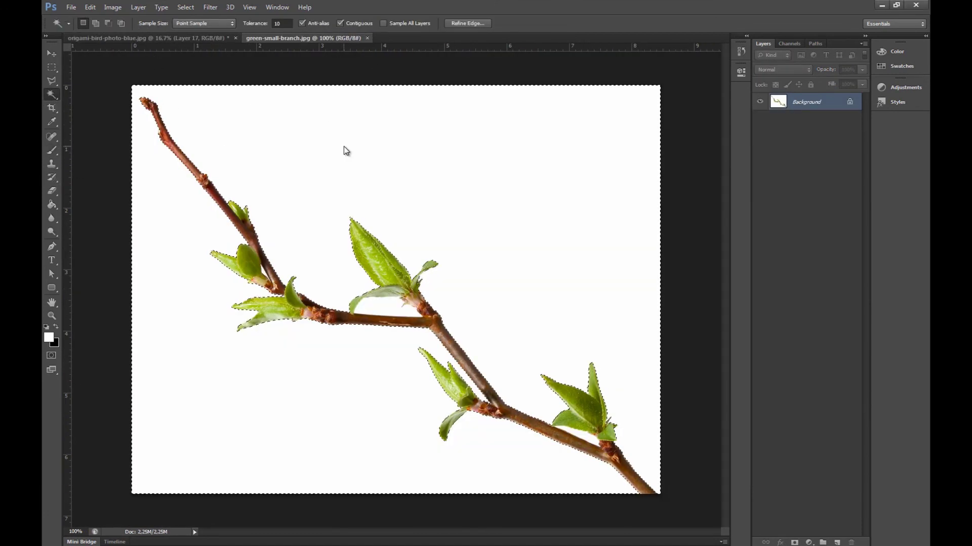
key("shift+BackSpace")
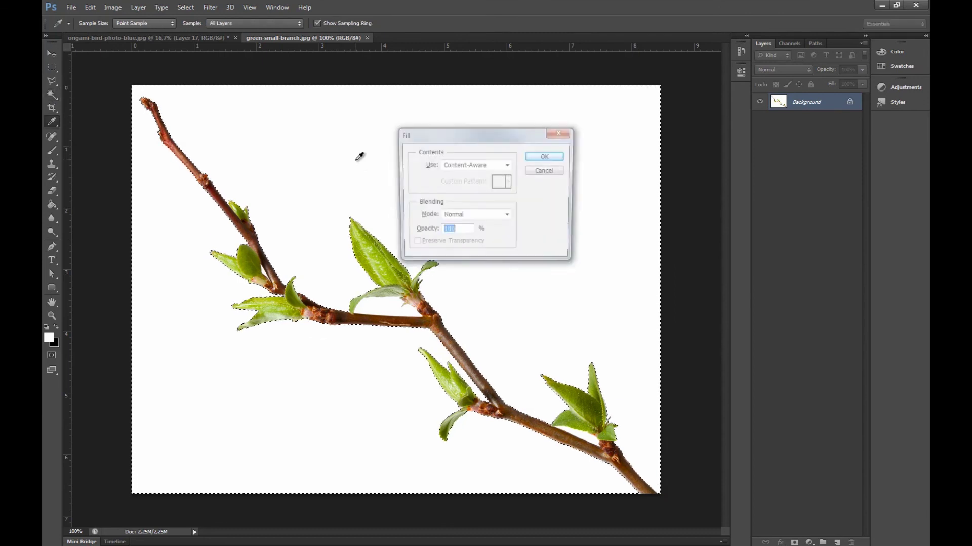
key("Escape")
right_click(819, 101)
key("Escape")
Step: Unlock the branch's background layer, delete all white areas including the enclosed gaps beside the leaves, and deselect
left_click_drag(849, 102, 850, 542)
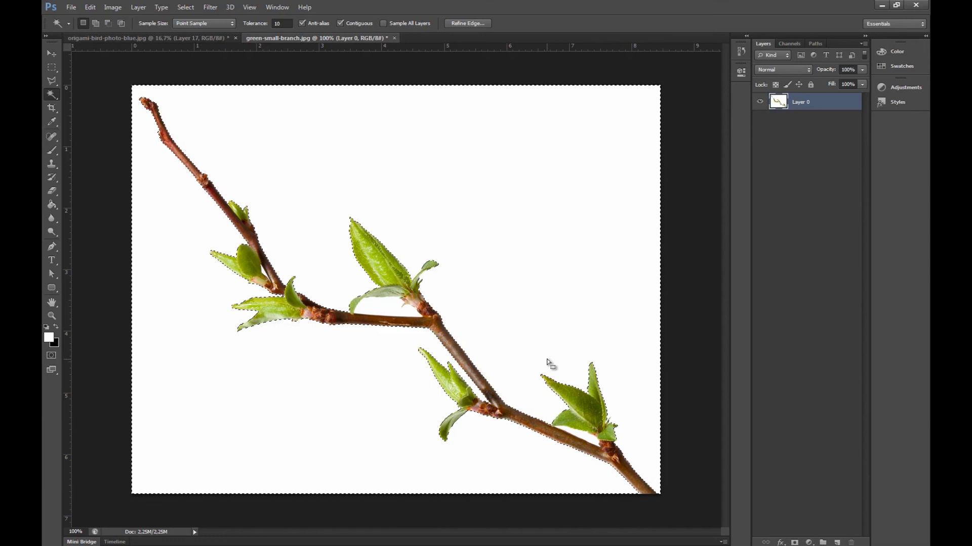
key("Delete")
left_click(389, 309)
key("Delete")
left_click(577, 438)
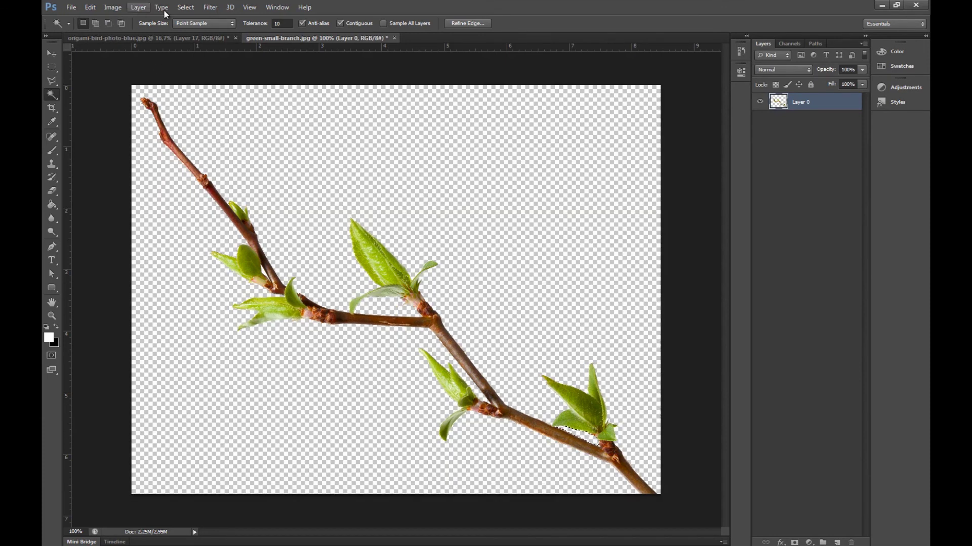
left_click(185, 7)
left_click(205, 30)
Step: Copy the cut-out branch into the lower-right area of the dove document as a new layer
left_click_drag(293, 38, 43, 40)
left_click_drag(799, 102, 566, 395)
left_click(51, 53)
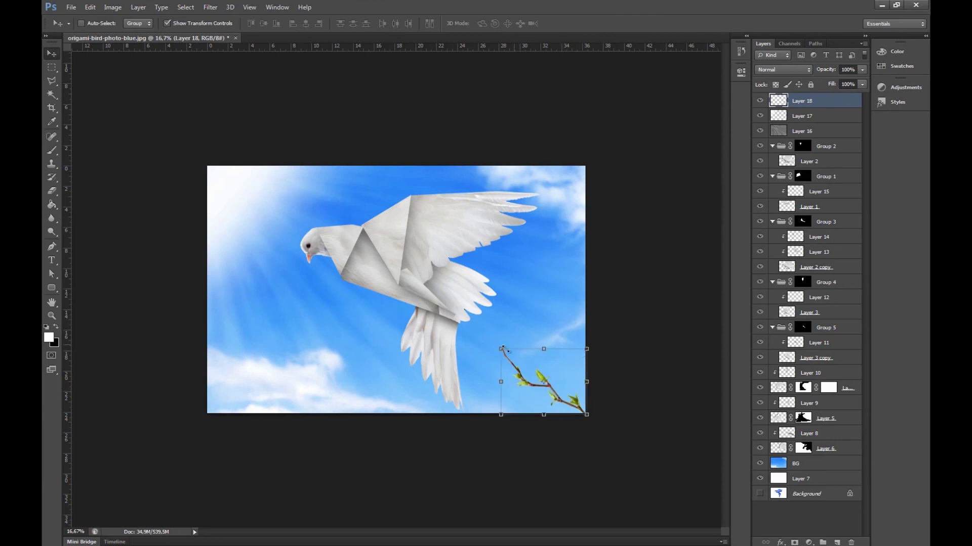
Step: Scale the branch proportionally to about 325% and move it into the image's lower-left corner, partly outside the canvas
left_click_drag(503, 349, 253, 273)
left_click_drag(545, 361, 359, 454)
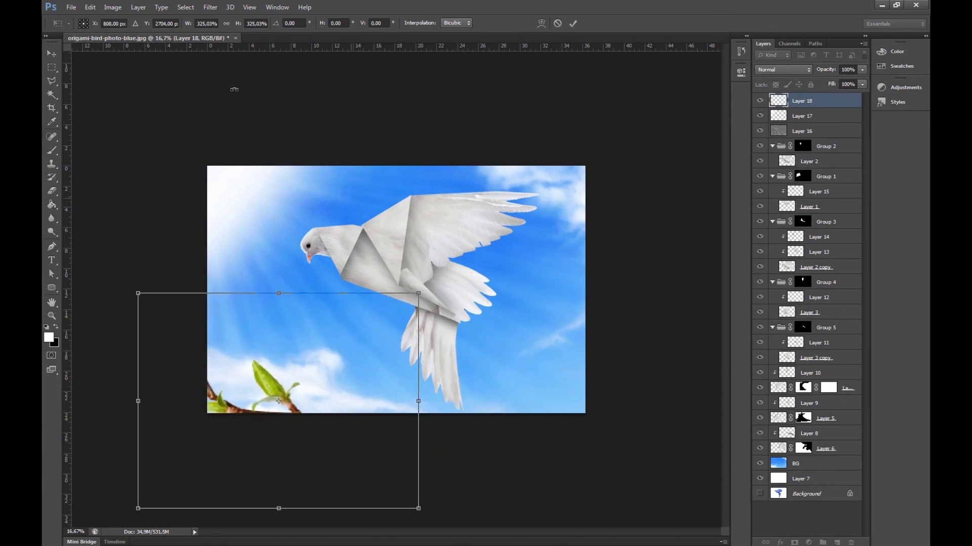
left_click(210, 7)
key("Return")
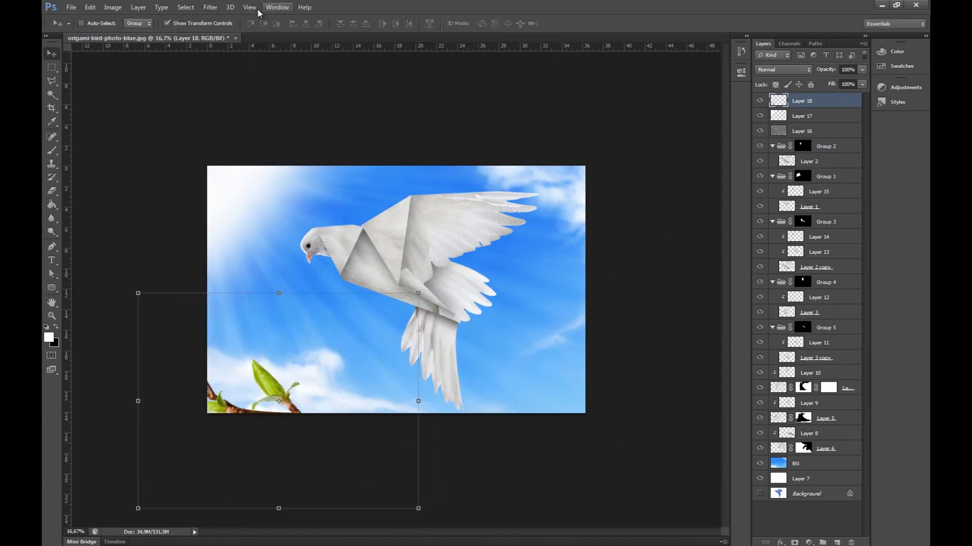
Step: Blur the large foreground branch with a Gaussian Blur of about 49,7 pixels radius
left_click(211, 7)
mouse_move(258, 115)
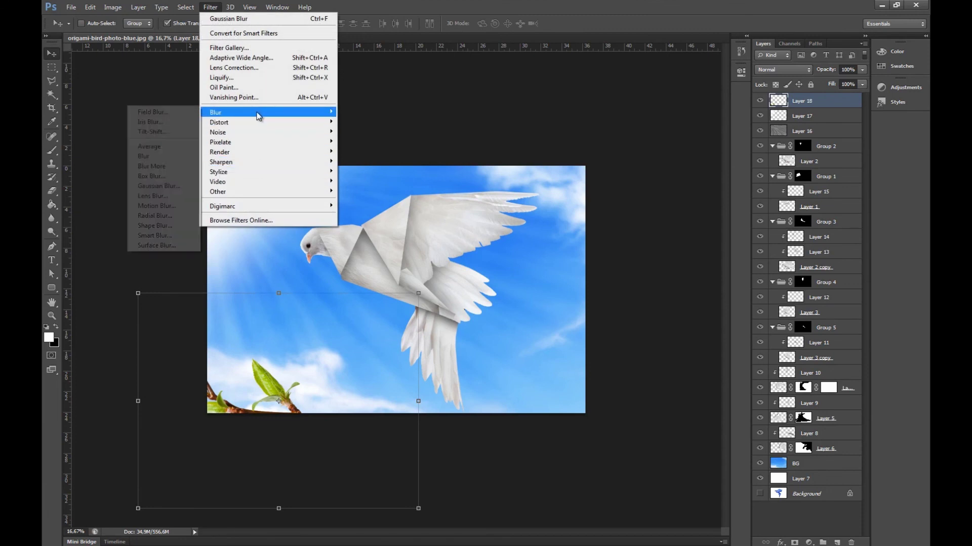
left_click(175, 186)
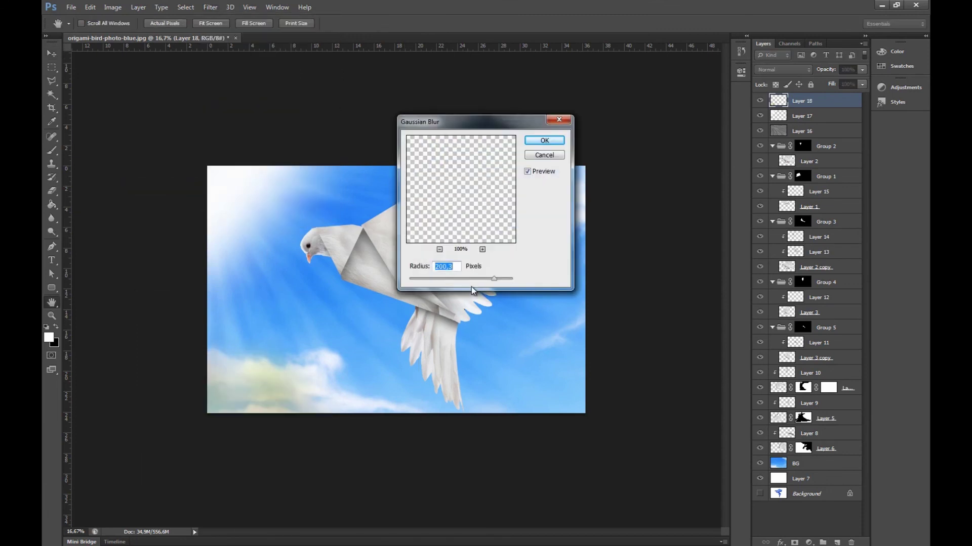
left_click_drag(494, 278, 463, 278)
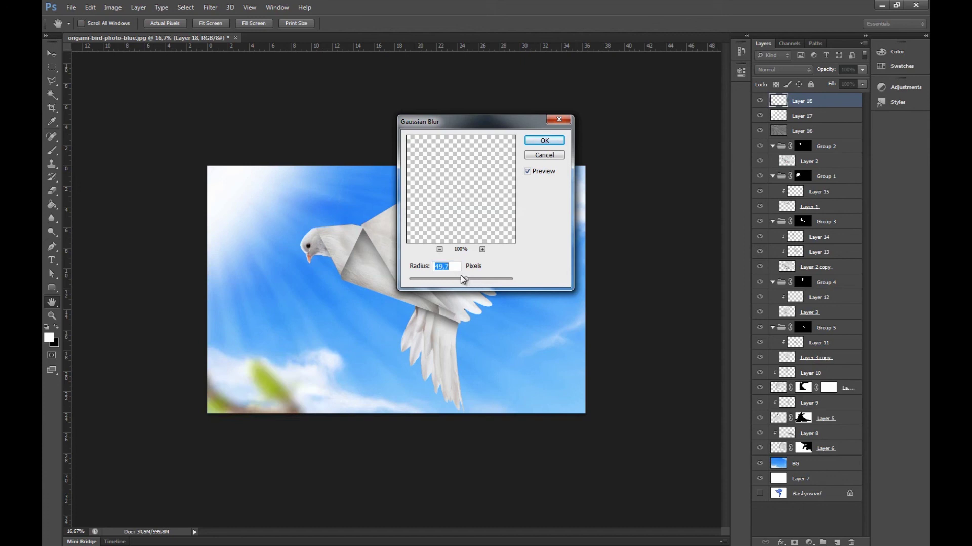
left_click(544, 140)
Step: Place a second, sharp branch at the dove's beak, trying a rotated and flattened version, and hide its layer
key("v")
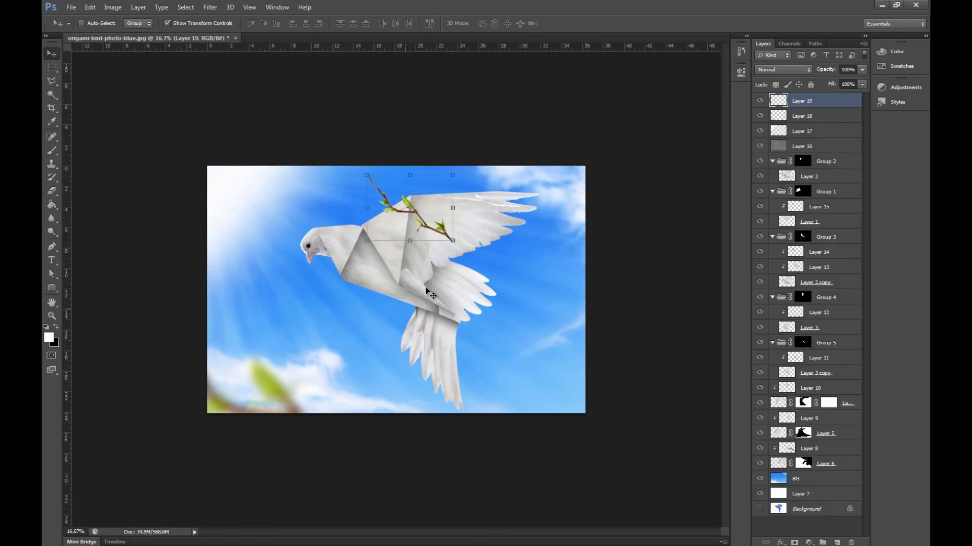
left_click_drag(382, 275, 339, 256)
left_click_drag(258, 225, 316, 266)
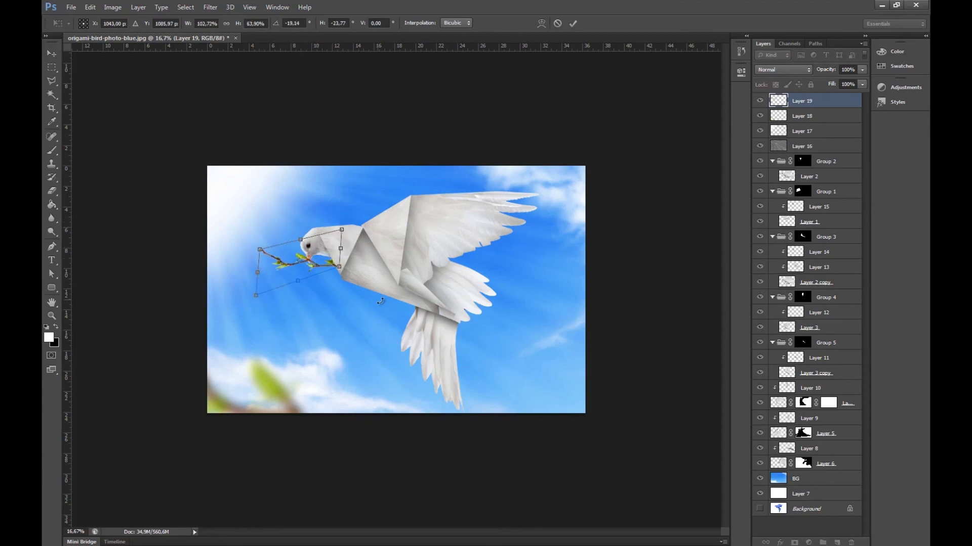
left_click(557, 24)
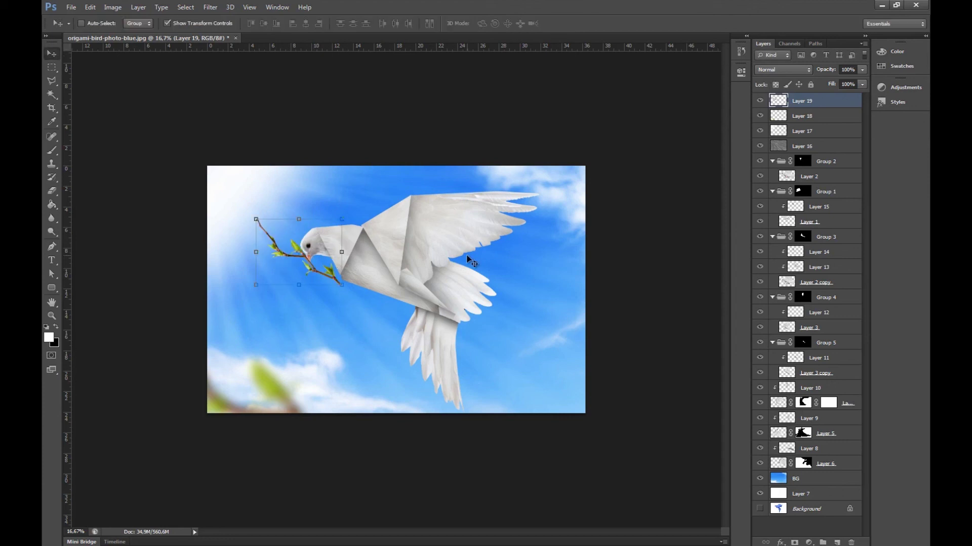
left_click(760, 100)
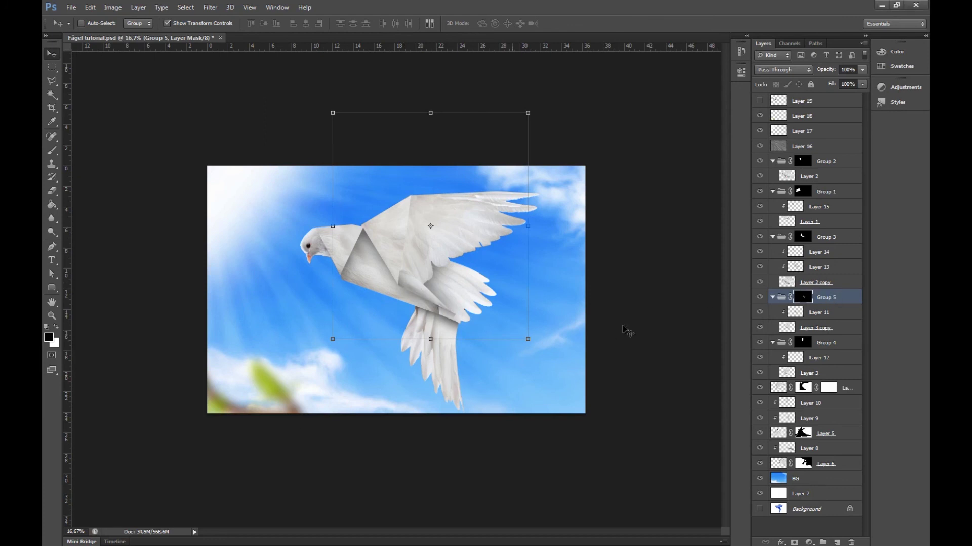
Step: In Fågel tutorial.psd, move Group 5 below Group 4 in the layer stack
left_click_drag(838, 304, 817, 384)
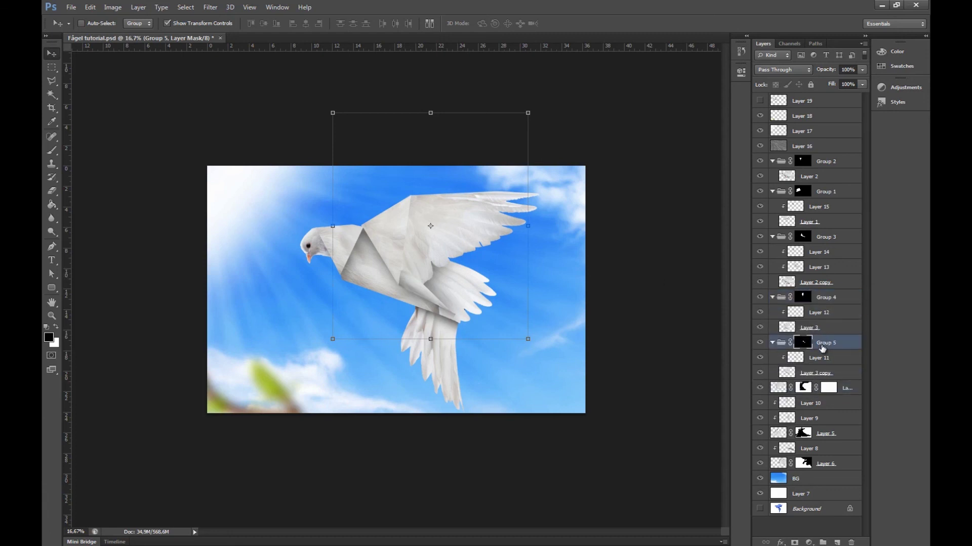
left_click_drag(822, 348, 813, 381)
left_click_drag(822, 347, 819, 401)
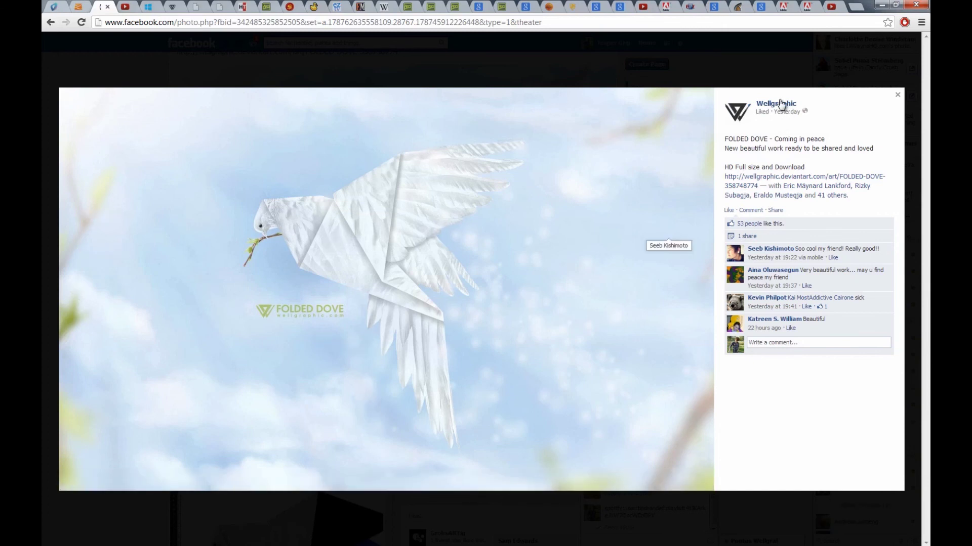
Step: Look at Wellgraphic's page preview beside the FOLDED DOVE artwork on Facebook, and return to Photoshop
mouse_move(790, 104)
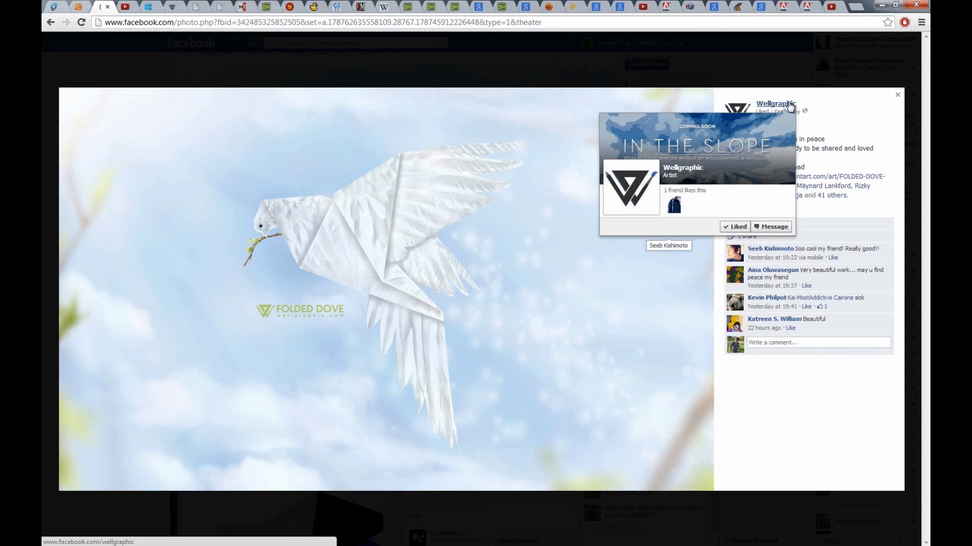
left_click(881, 6)
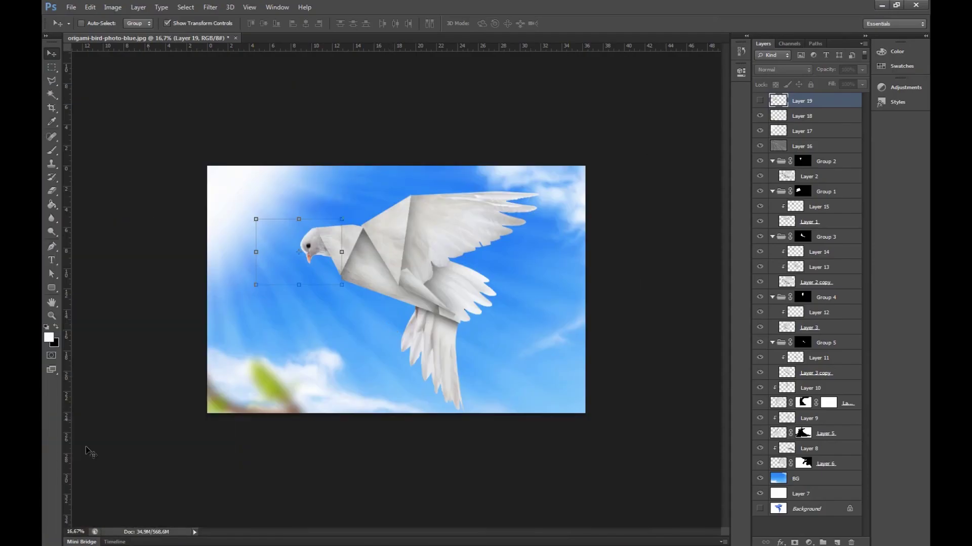